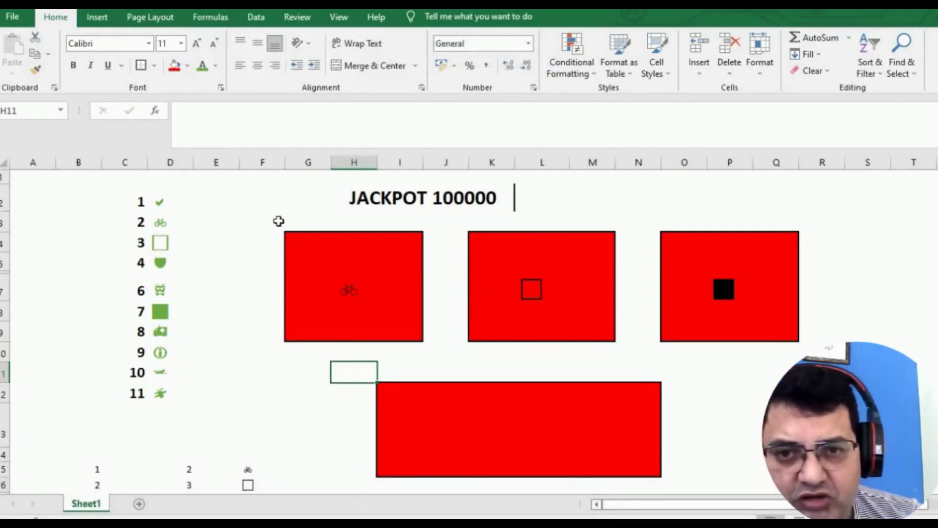
Select the JACKPOT 100000 title, then move to an empty cell
{"action": "left_click", "coordinate": [377, 193]}
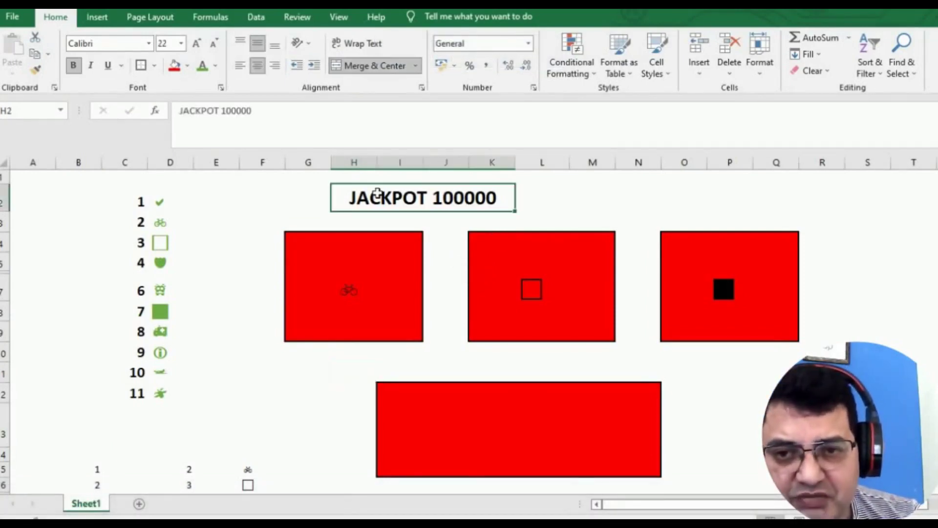
{"action": "left_click", "coordinate": [277, 334]}
{"action": "scroll", "coordinate": [247, 274], "scroll_direction": "down", "scroll_amount": 1}
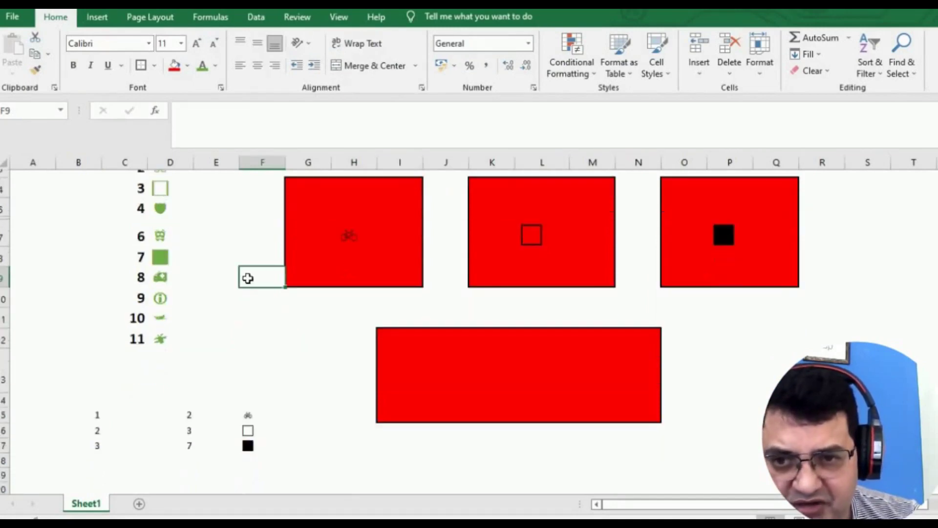
{"action": "scroll", "coordinate": [247, 277], "scroll_direction": "up", "scroll_amount": 1}
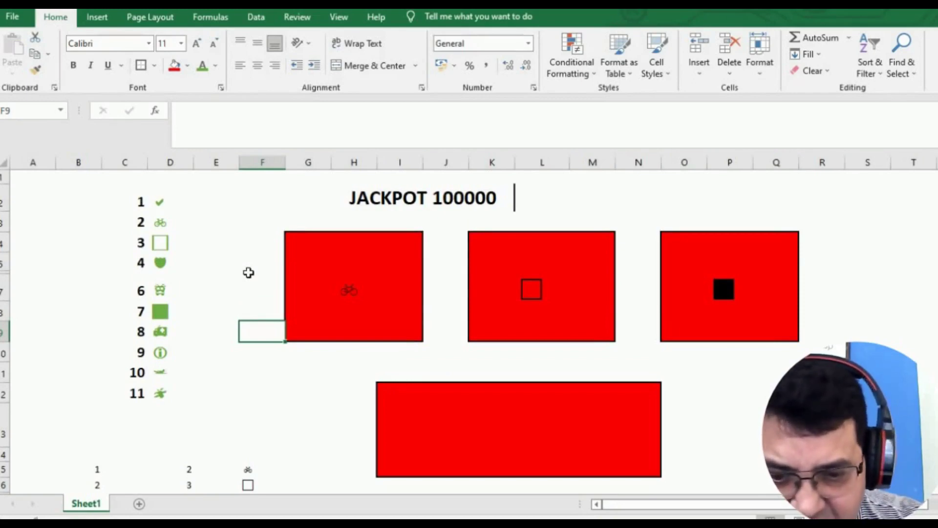
Recalculate with F9 six times to spin the reels and check the prize messages
{"action": "key", "text": "F9"}
{"action": "key", "text": "F9"}
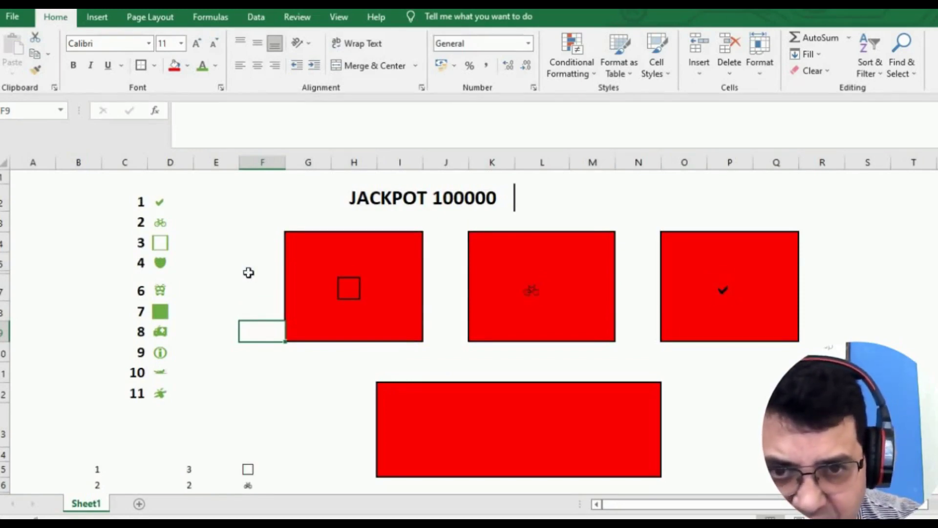
{"action": "key", "text": "F9"}
{"action": "key", "text": "F9"}
{"action": "key", "text": "F9"}
{"action": "key", "text": "F9"}
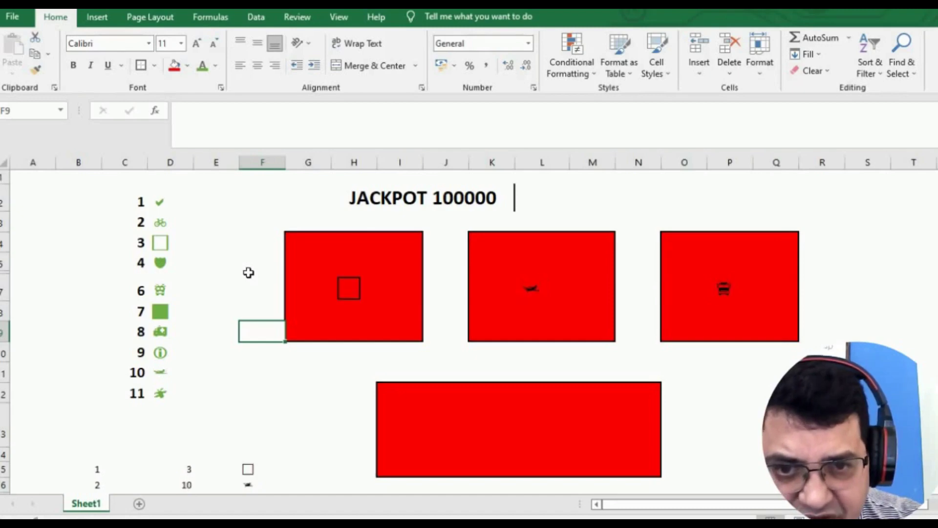
{"action": "key", "text": "F9"}
{"action": "key", "text": "F9"}
{"action": "key", "text": "F9"}
{"action": "key", "text": "F9"}
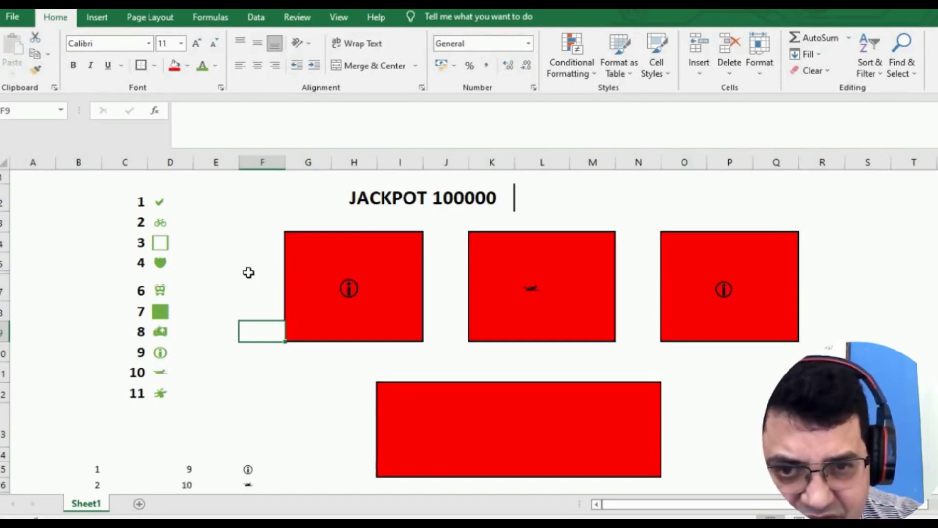
{"action": "key", "text": "F9"}
{"action": "key", "text": "F9"}
{"action": "key", "text": "F9"}
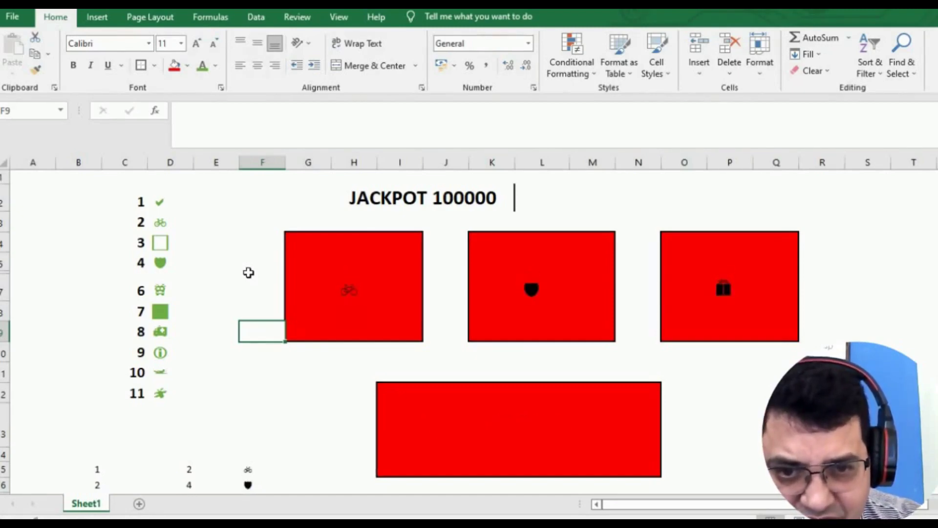
{"action": "key", "text": "F9"}
{"action": "key", "text": "F9"}
{"action": "key", "text": "F9"}
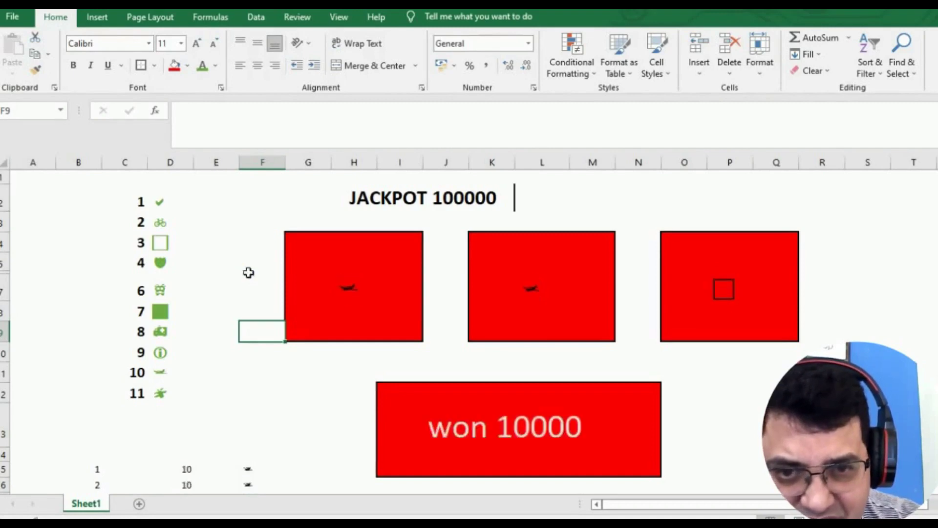
{"action": "key", "text": "F9"}
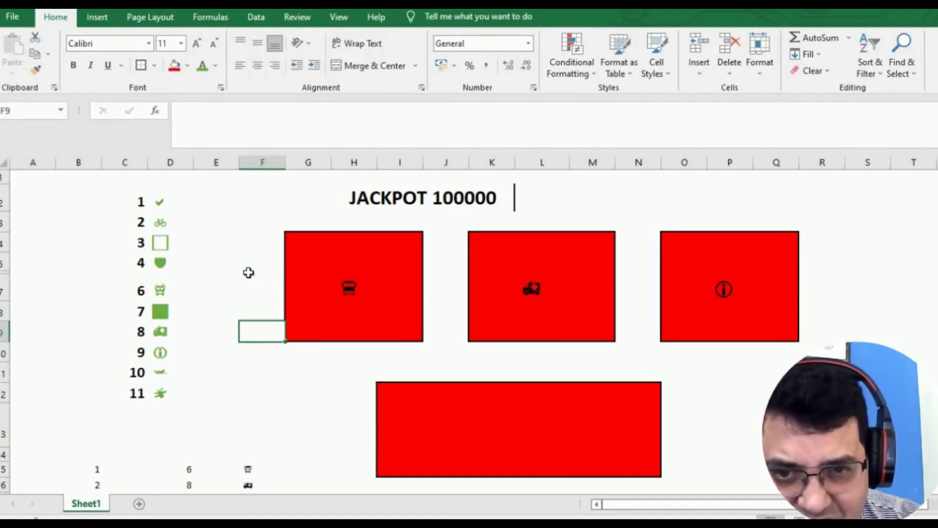
Increase the font size of the bus, car and info symbols in H7, L7 and P7
{"action": "left_click", "coordinate": [348, 283]}
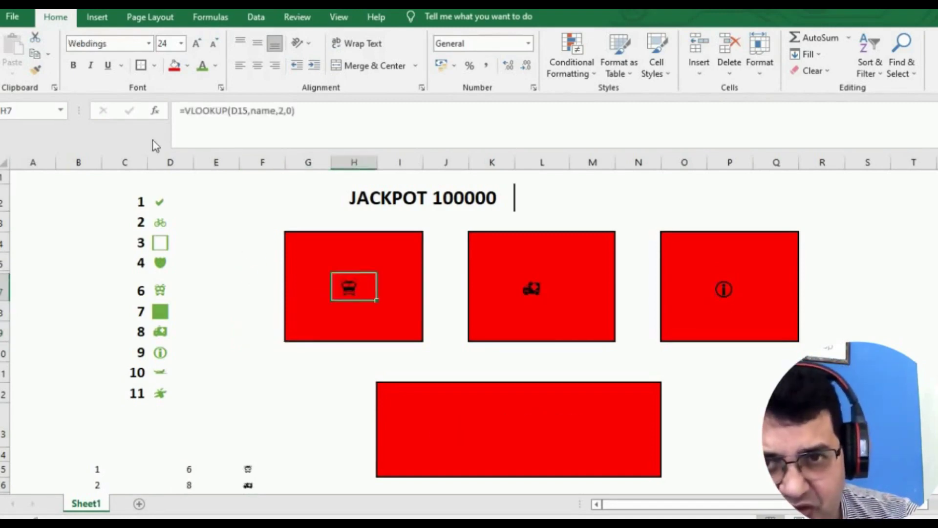
{"action": "left_click", "coordinate": [196, 45]}
{"action": "left_click", "coordinate": [197, 45]}
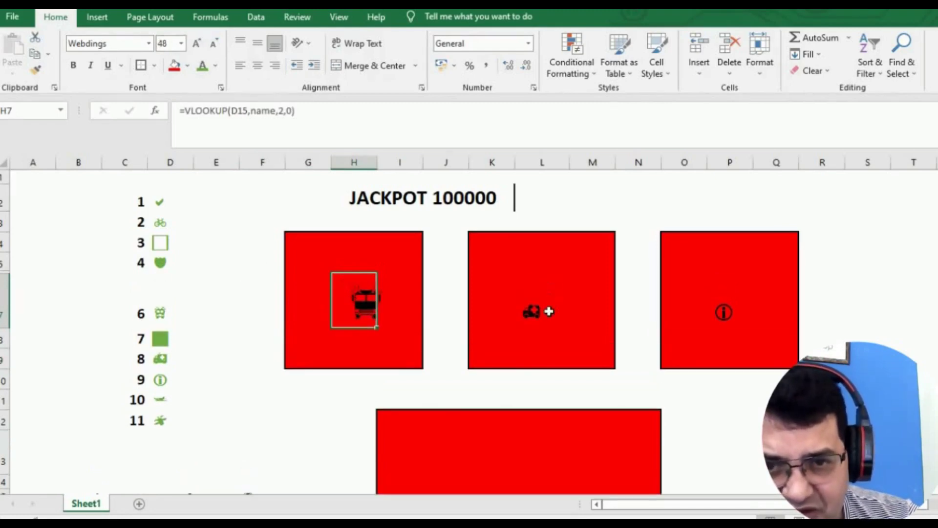
{"action": "left_click", "coordinate": [536, 313]}
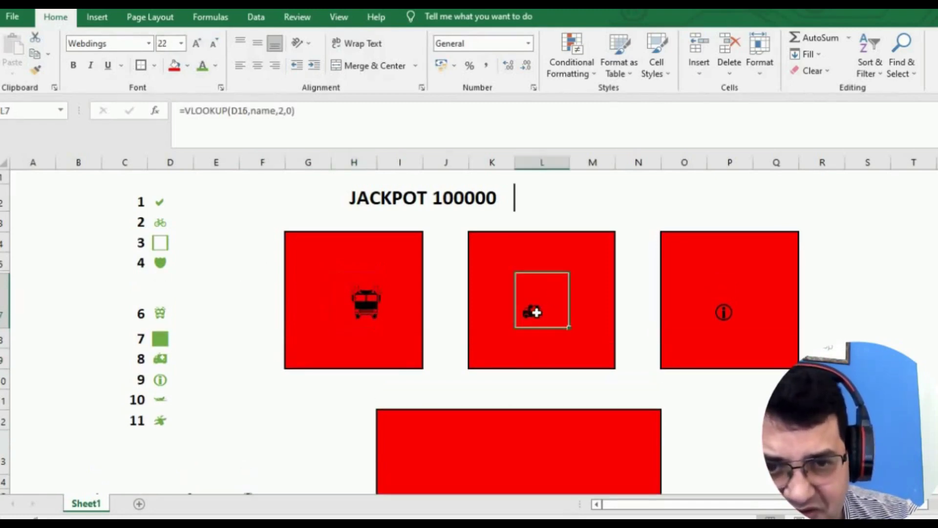
{"action": "left_click", "coordinate": [201, 44]}
{"action": "left_click", "coordinate": [201, 44]}
{"action": "left_click", "coordinate": [201, 44]}
{"action": "left_click", "coordinate": [722, 312]}
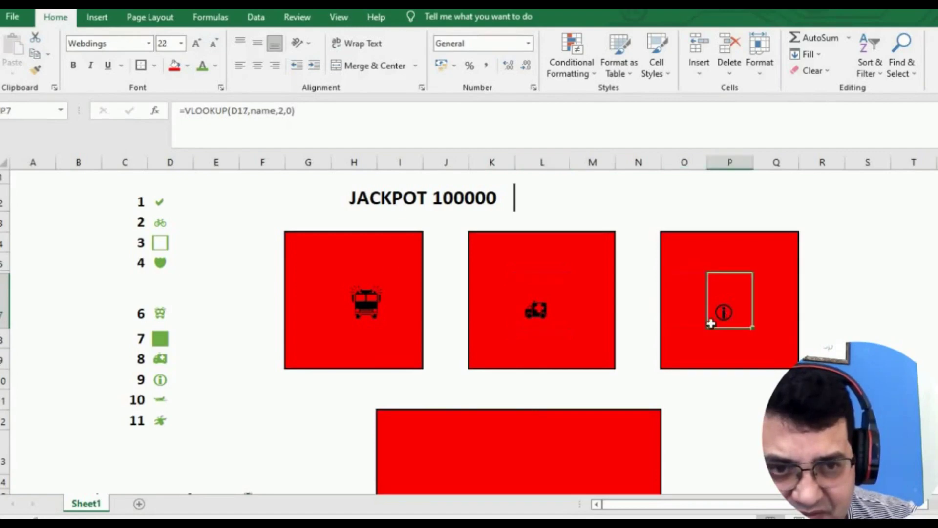
{"action": "left_click", "coordinate": [197, 44]}
{"action": "left_click", "coordinate": [197, 44]}
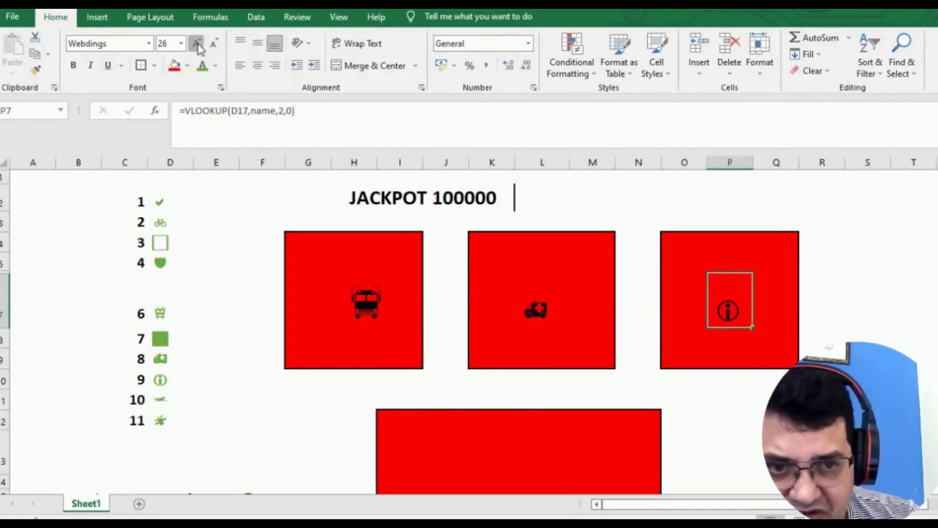
{"action": "left_click", "coordinate": [197, 44]}
{"action": "left_click", "coordinate": [197, 44]}
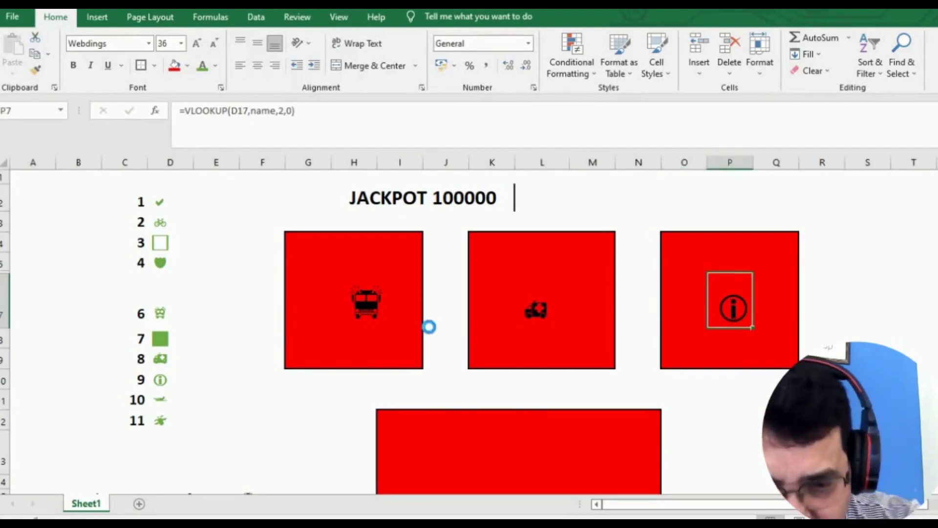
Spin the enlarged reels twice with F9, then add a new blank Sheet2
{"action": "key", "text": "F9"}
{"action": "key", "text": "F9"}
{"action": "key", "text": "F9"}
{"action": "key", "text": "F9"}
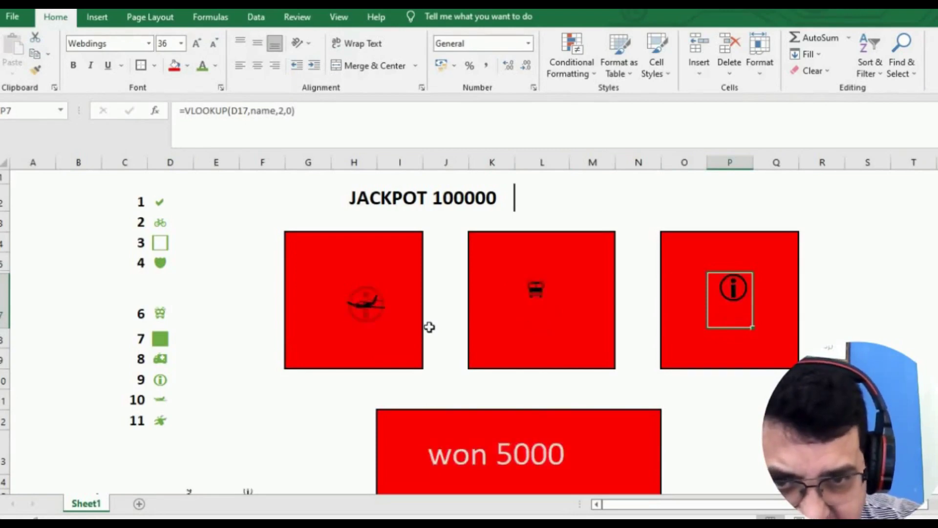
{"action": "key", "text": "F9"}
{"action": "key", "text": "F9"}
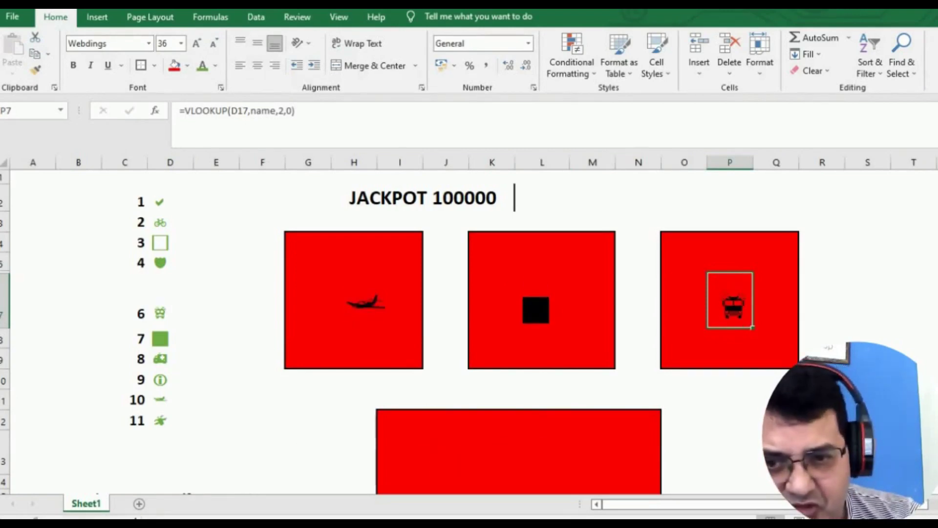
{"action": "left_click", "coordinate": [139, 503]}
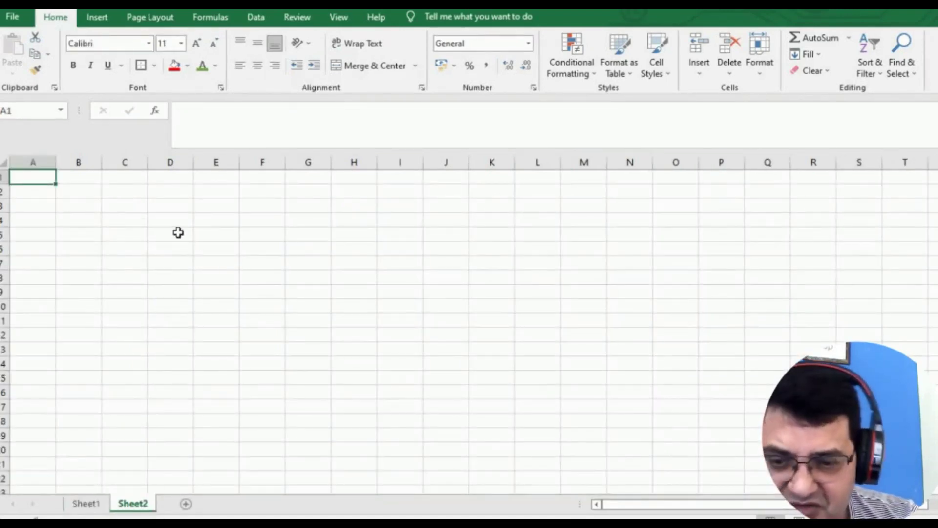
Enter 1 in B3 and 2 in B4, then extend the series down to B12
{"action": "left_click", "coordinate": [95, 206]}
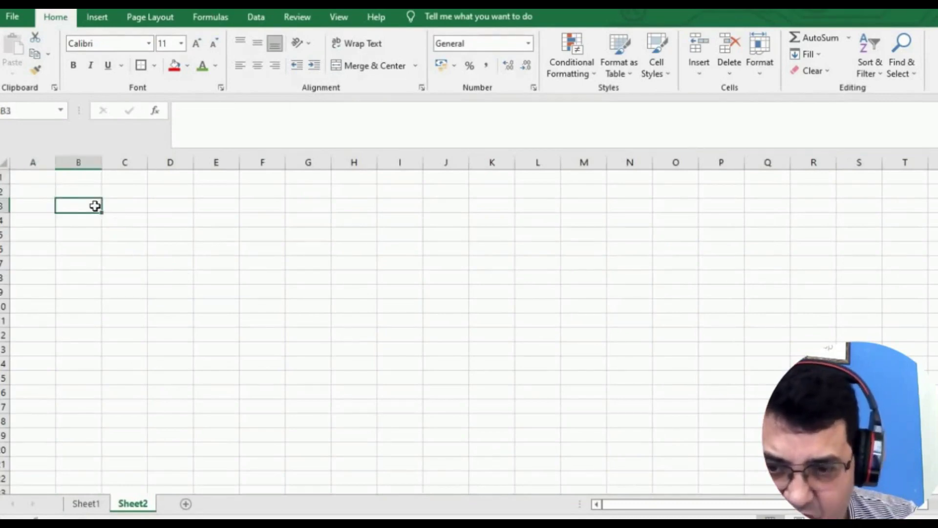
{"action": "type", "text": "1"}
{"action": "key", "text": "Return"}
{"action": "type", "text": "2"}
{"action": "key", "text": "Return"}
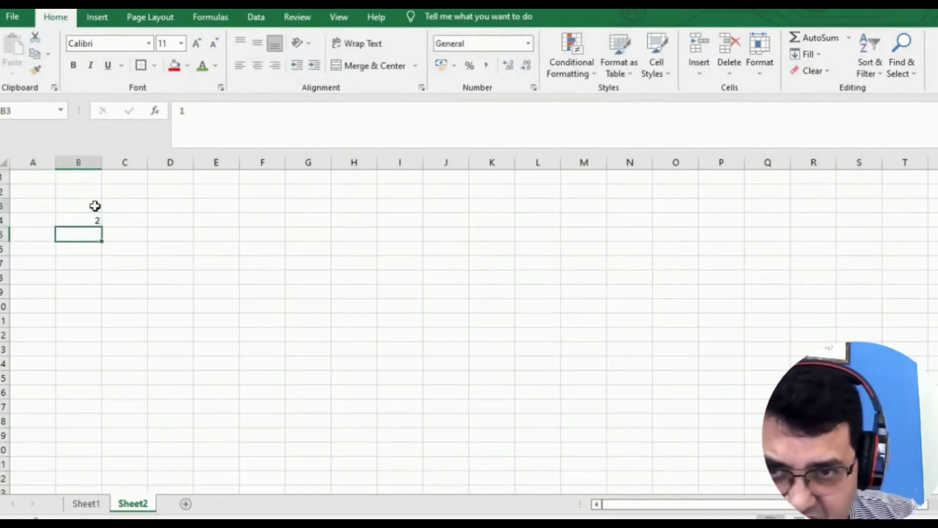
{"action": "left_click_drag", "start_coordinate": [95, 206], "coordinate": [112, 348]}
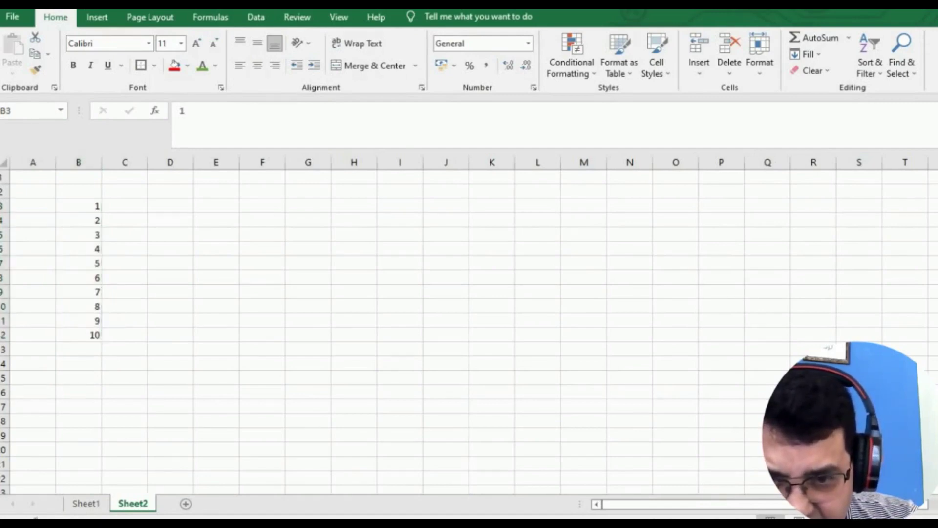
Type the letters A through J down C3:C12
{"action": "left_click", "coordinate": [126, 209]}
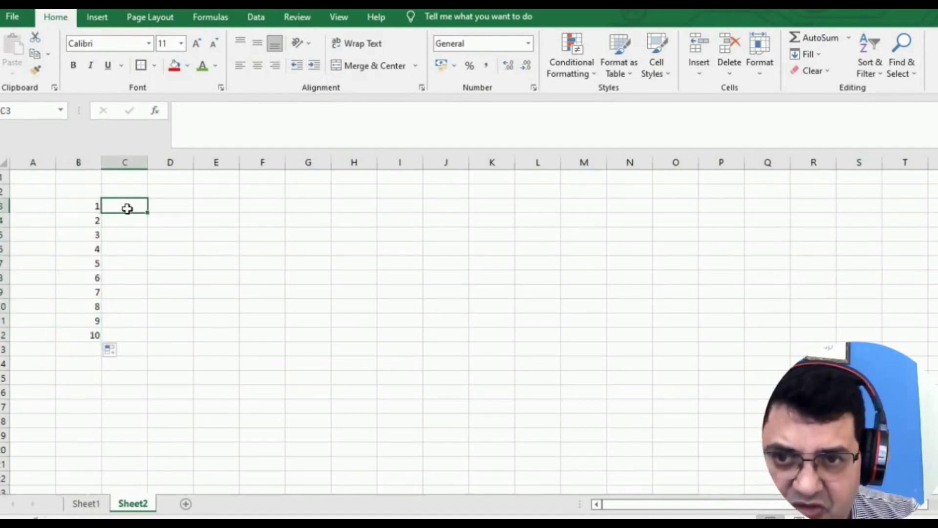
{"action": "type", "text": "A"}
{"action": "key", "text": "Return"}
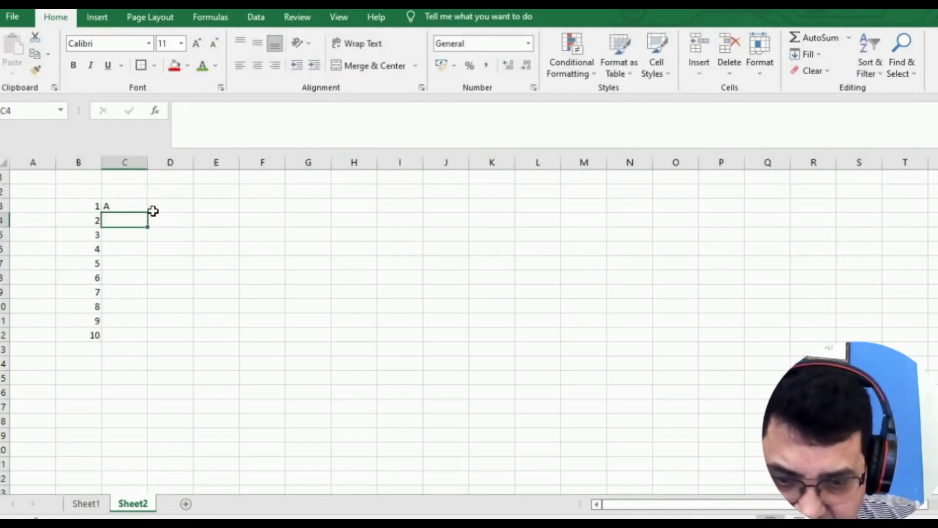
{"action": "type", "text": "B"}
{"action": "key", "text": "Return"}
{"action": "type", "text": "C"}
{"action": "key", "text": "Return"}
{"action": "type", "text": "D"}
{"action": "key", "text": "Return"}
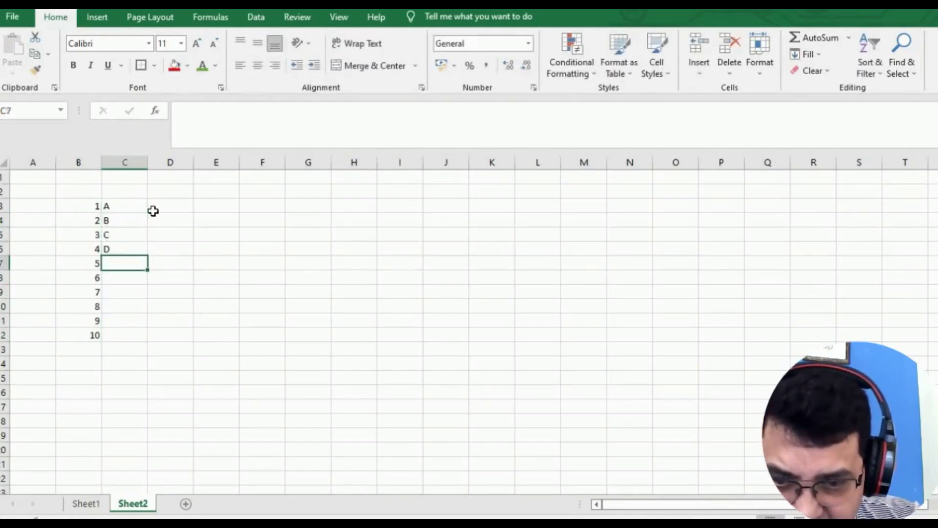
{"action": "type", "text": "E"}
{"action": "key", "text": "Return"}
{"action": "type", "text": "F"}
{"action": "key", "text": "Return"}
{"action": "type", "text": "G"}
{"action": "key", "text": "Return"}
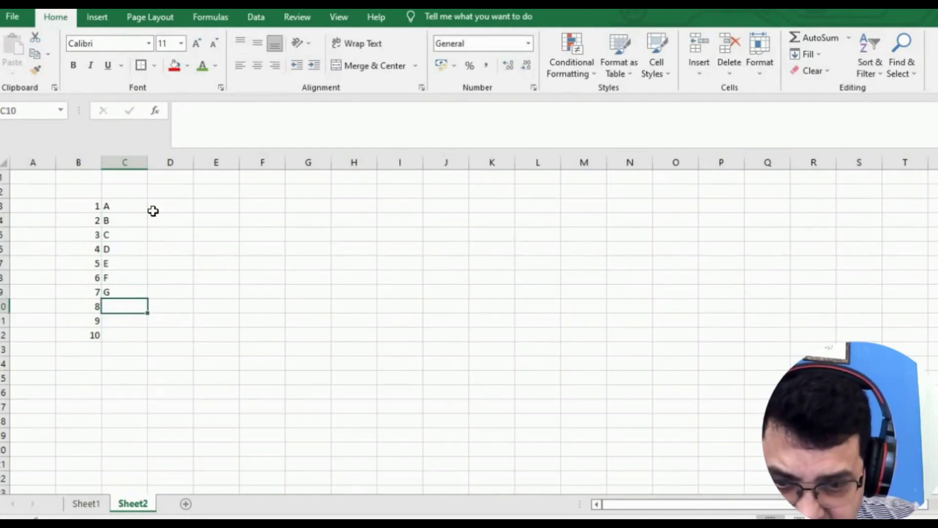
{"action": "type", "text": "H"}
{"action": "key", "text": "Return"}
{"action": "type", "text": "I"}
{"action": "key", "text": "Return"}
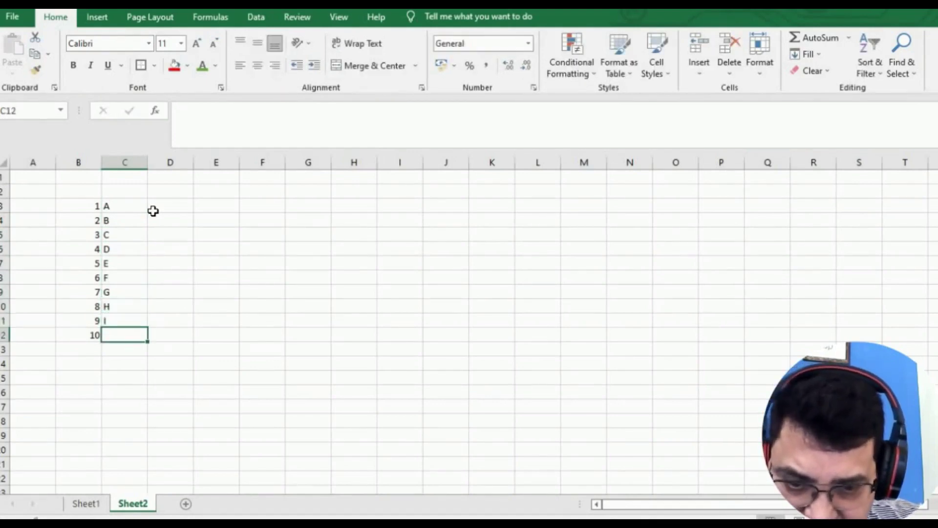
{"action": "type", "text": "J"}
{"action": "key", "text": "Return"}
Back out of the stray K below J and select C3:C12
{"action": "type", "text": "K"}
{"action": "key", "text": "Return"}
{"action": "key", "text": "Up"}
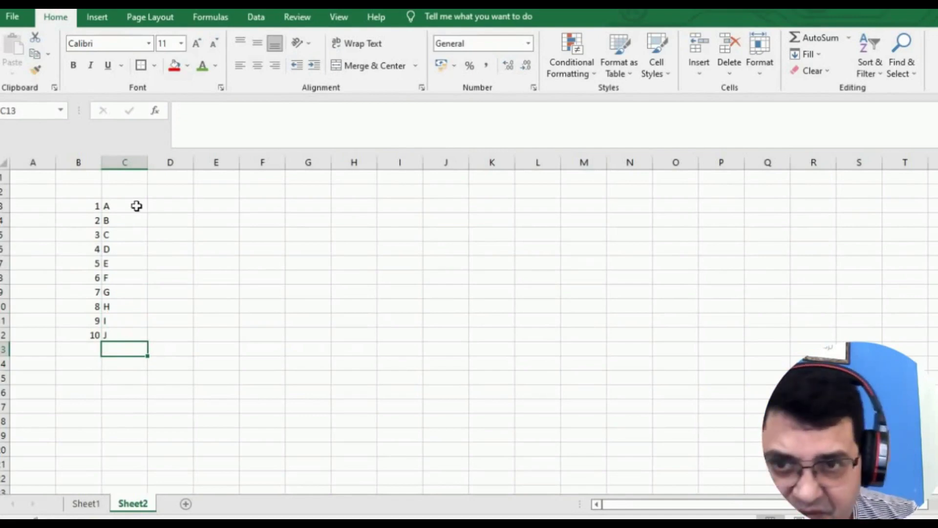
{"action": "left_click_drag", "start_coordinate": [136, 204], "coordinate": [144, 334]}
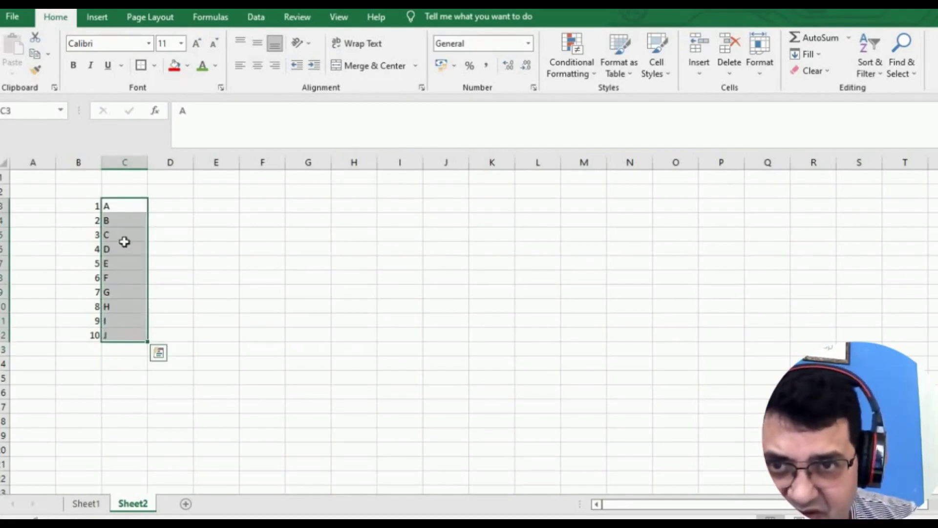
Apply the Webdings font to letters A–J in C3:C12 and widen column C
{"action": "left_click", "coordinate": [149, 47]}
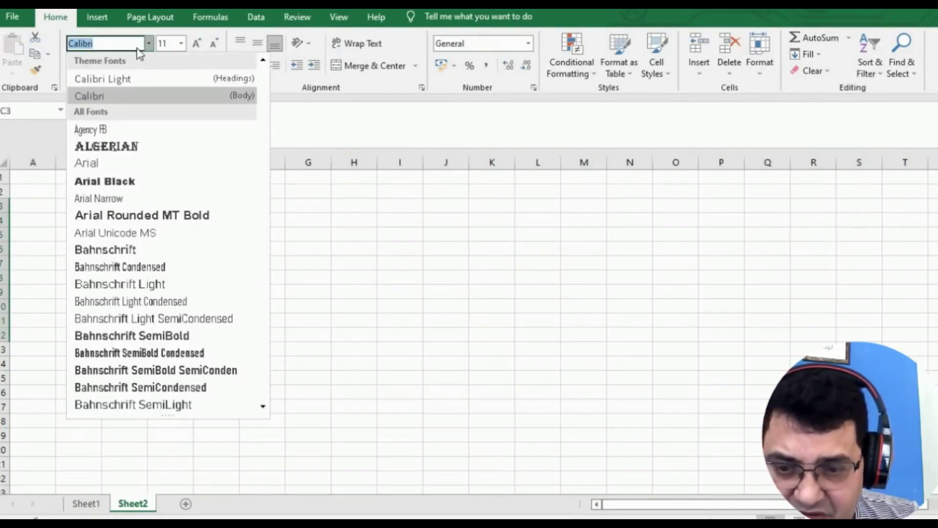
{"action": "type", "text": "Webdings"}
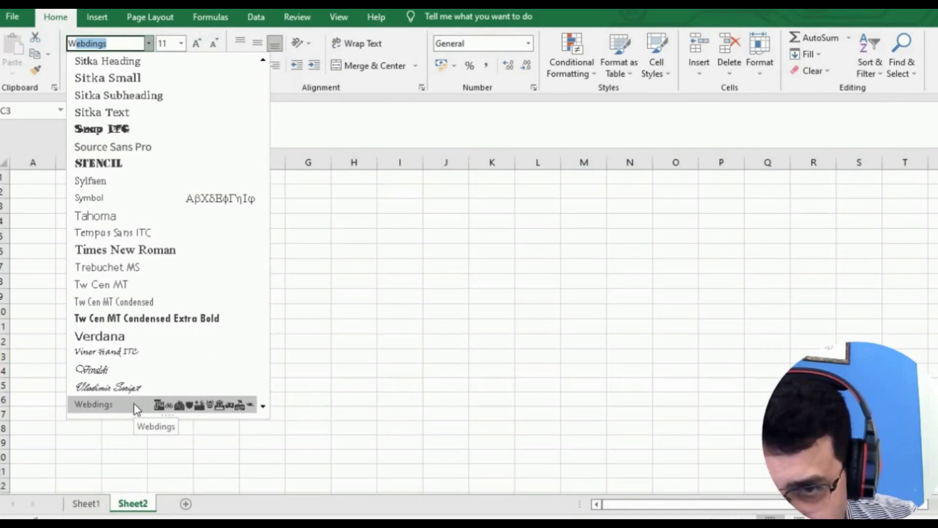
{"action": "left_click", "coordinate": [137, 406]}
{"action": "left_click", "coordinate": [215, 361]}
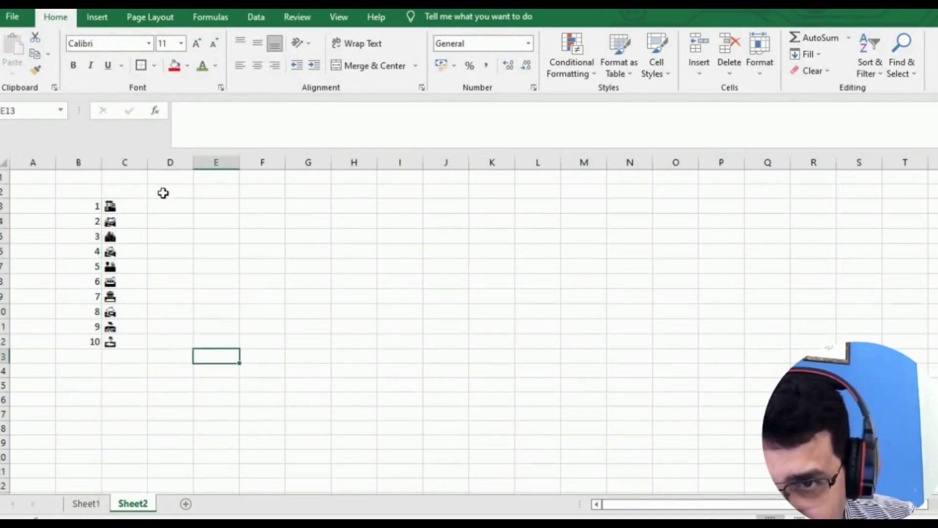
{"action": "left_click_drag", "start_coordinate": [145, 163], "coordinate": [181, 163]}
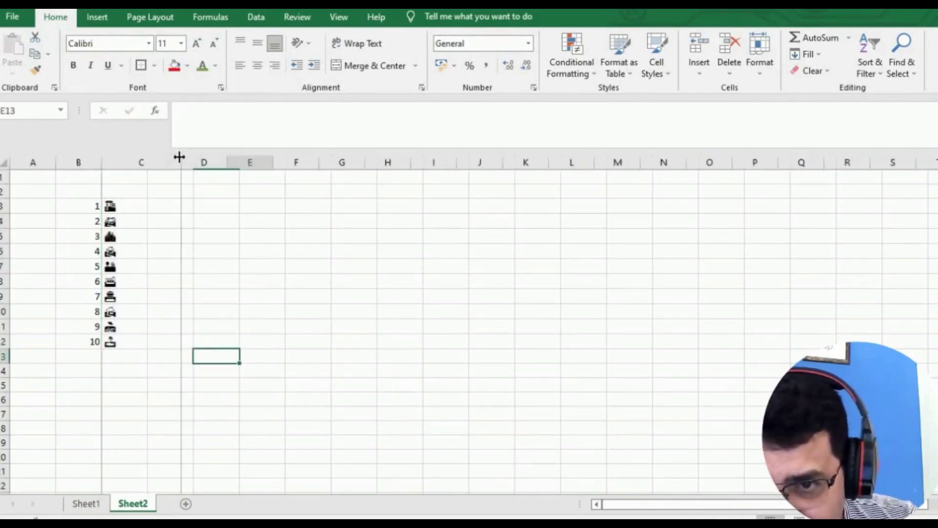
Replace C3's letter with lowercase a for a check mark, and C4's with b
{"action": "left_click", "coordinate": [141, 210]}
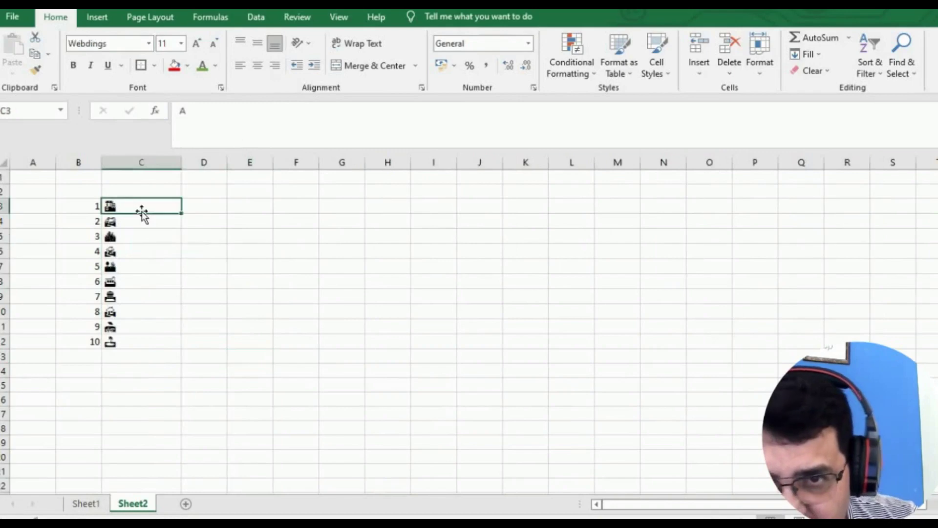
{"action": "left_click", "coordinate": [195, 111]}
{"action": "key", "text": "BackSpace"}
{"action": "type", "text": "A"}
{"action": "key", "text": "Return"}
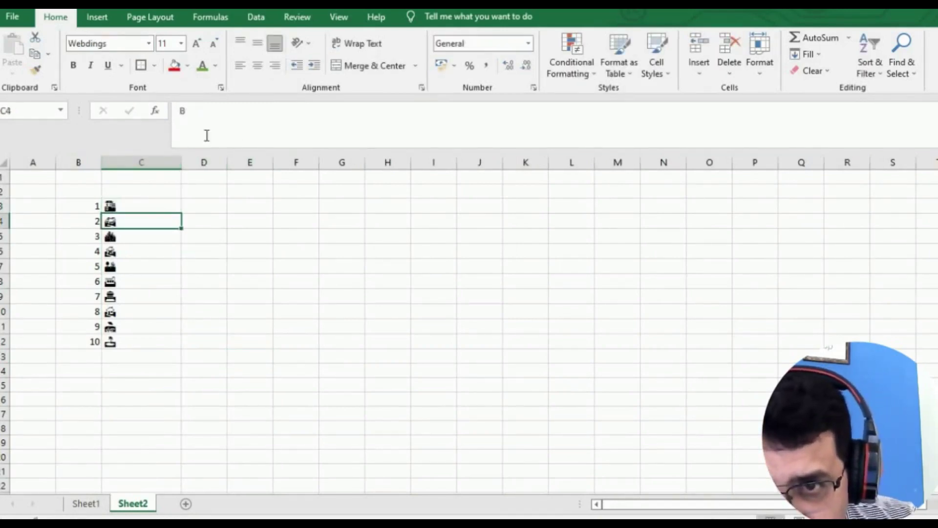
{"action": "left_click", "coordinate": [195, 115]}
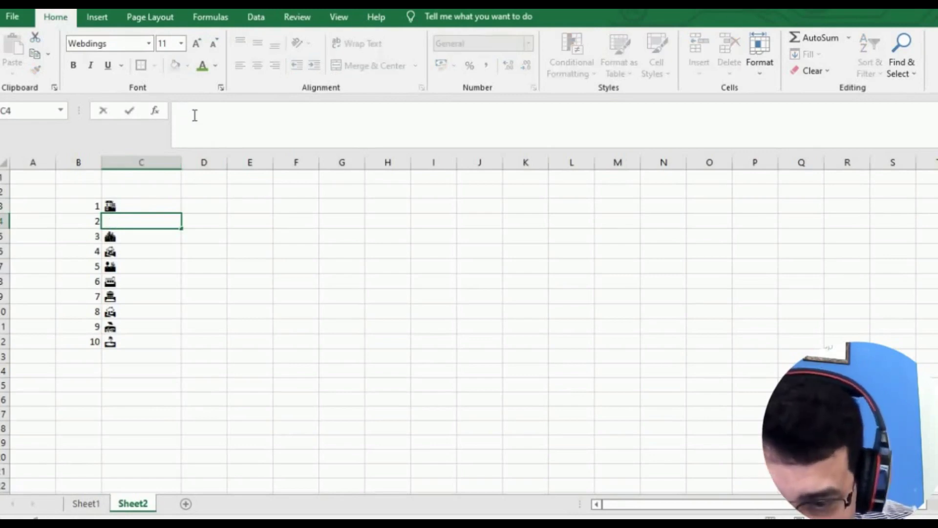
{"action": "type", "text": "b"}
{"action": "key", "text": "Return"}
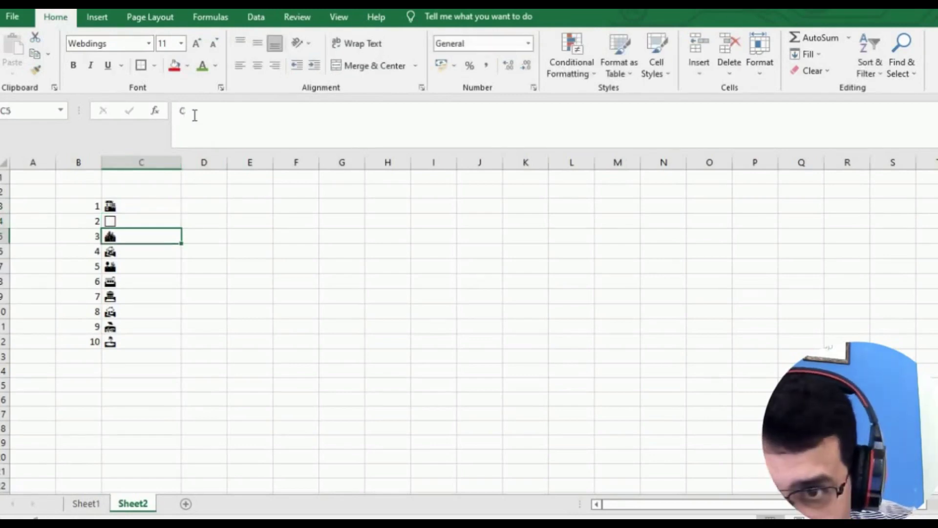
{"action": "left_click", "coordinate": [146, 205]}
{"action": "left_click", "coordinate": [202, 109]}
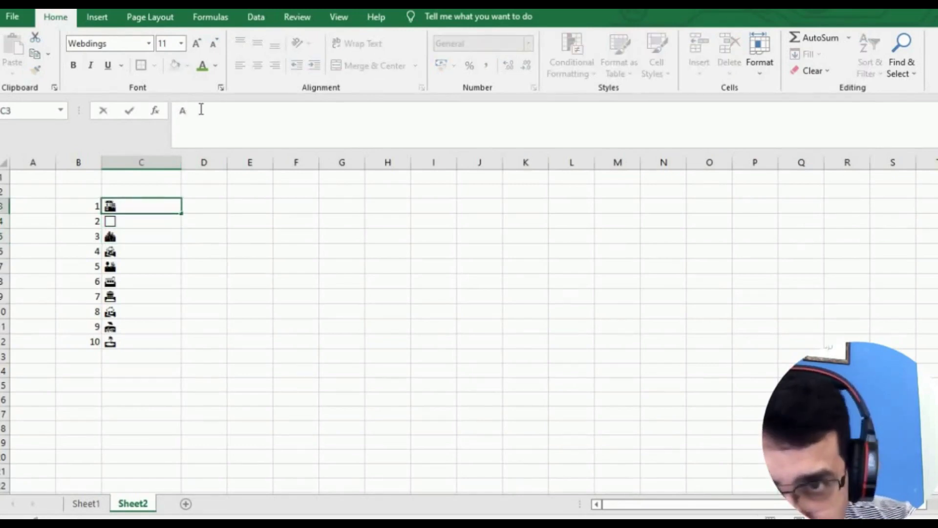
{"action": "key", "text": "BackSpace"}
{"action": "type", "text": "a"}
{"action": "key", "text": "Return"}
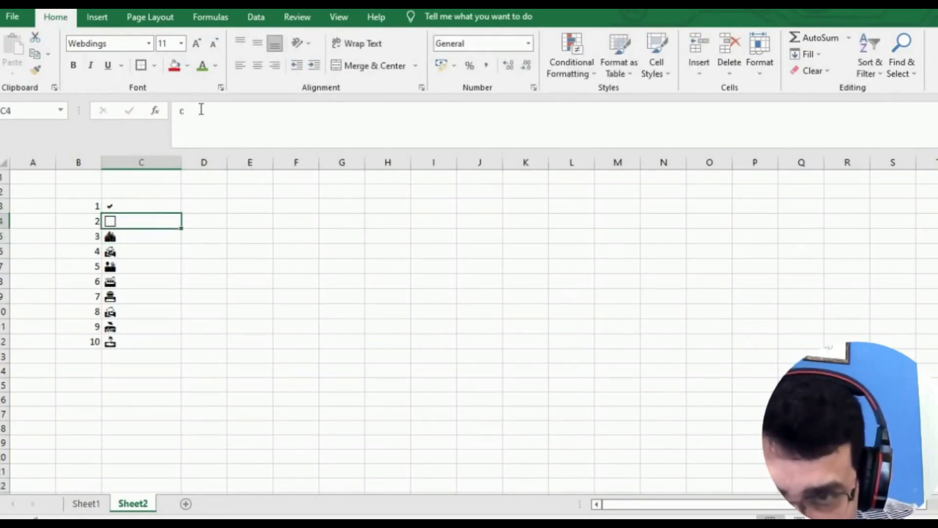
Retype lowercase letters b through i down column C to show new Webdings symbols
{"action": "key", "text": "Up"}
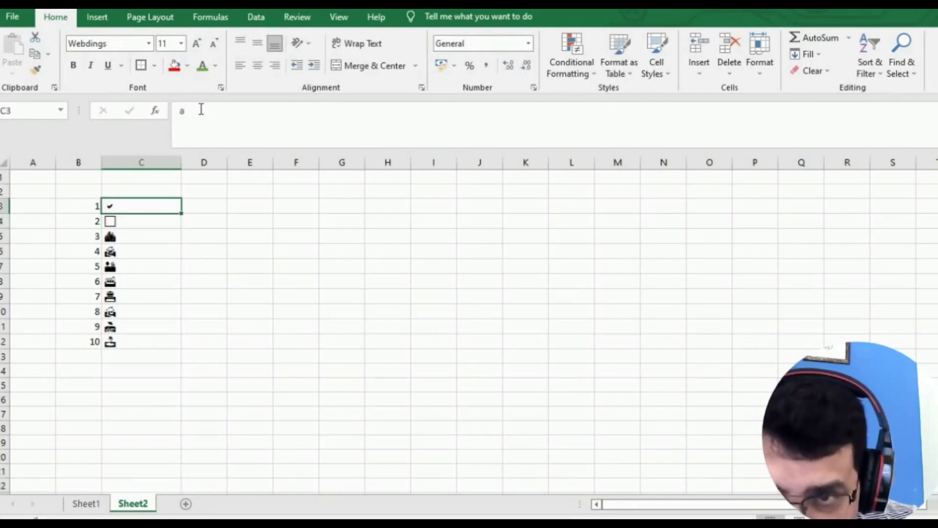
{"action": "left_click", "coordinate": [200, 110]}
{"action": "key", "text": "Return"}
{"action": "type", "text": "b"}
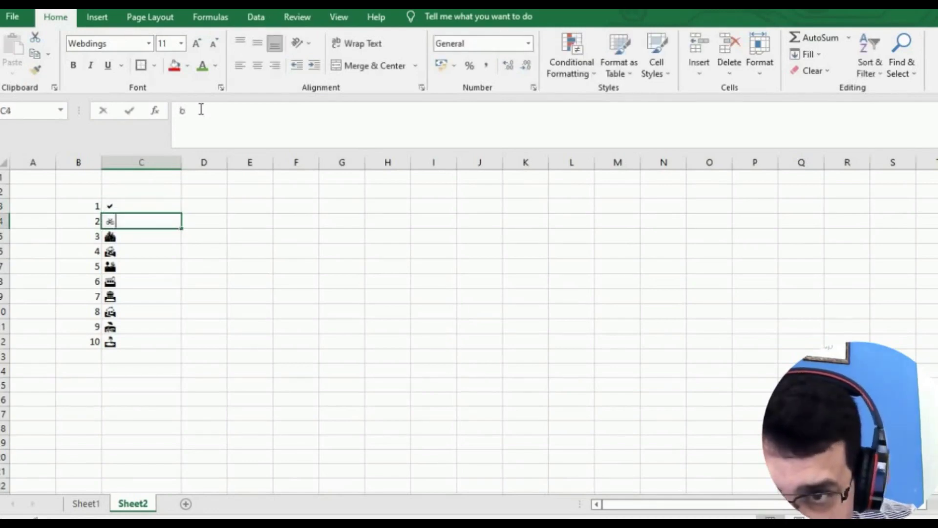
{"action": "key", "text": "Return"}
{"action": "type", "text": "c"}
{"action": "key", "text": "Return"}
{"action": "type", "text": "d"}
{"action": "key", "text": "Return"}
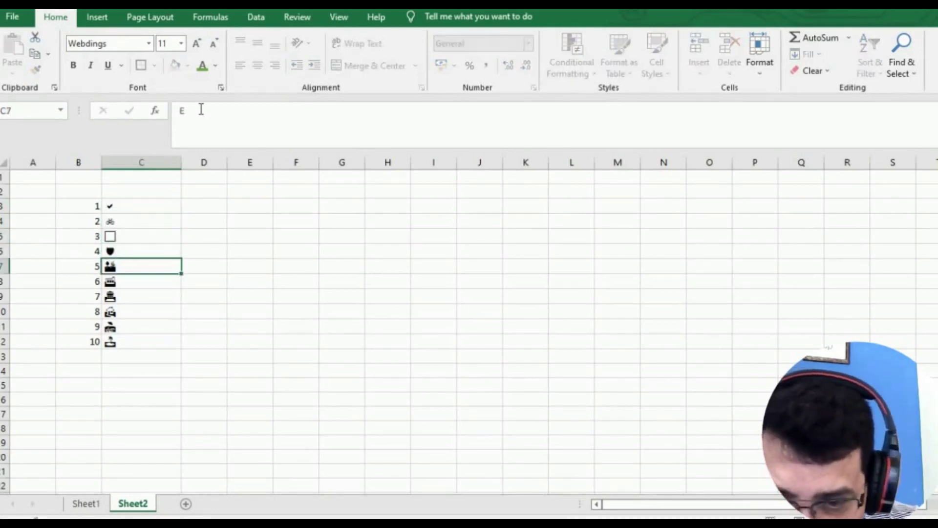
{"action": "key", "text": "Escape"}
{"action": "type", "text": "e"}
{"action": "key", "text": "Return"}
{"action": "type", "text": "f"}
{"action": "key", "text": "Return"}
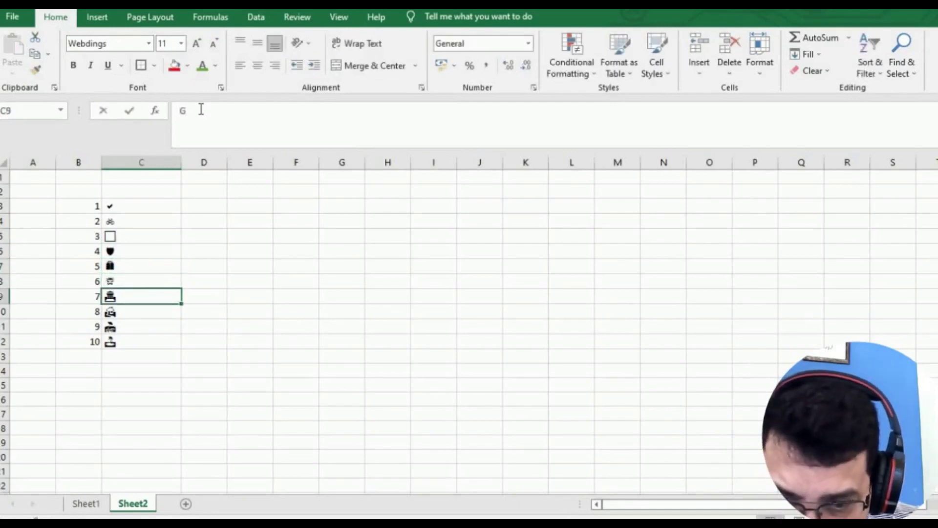
{"action": "type", "text": "g"}
{"action": "key", "text": "Return"}
{"action": "type", "text": "h"}
{"action": "key", "text": "Return"}
{"action": "type", "text": "i"}
{"action": "key", "text": "Return"}
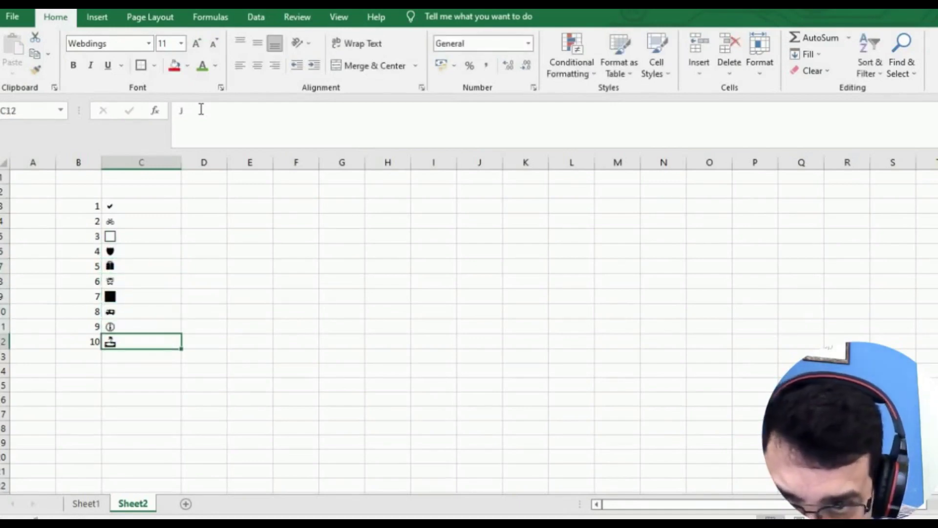
{"action": "key", "text": "Return"}
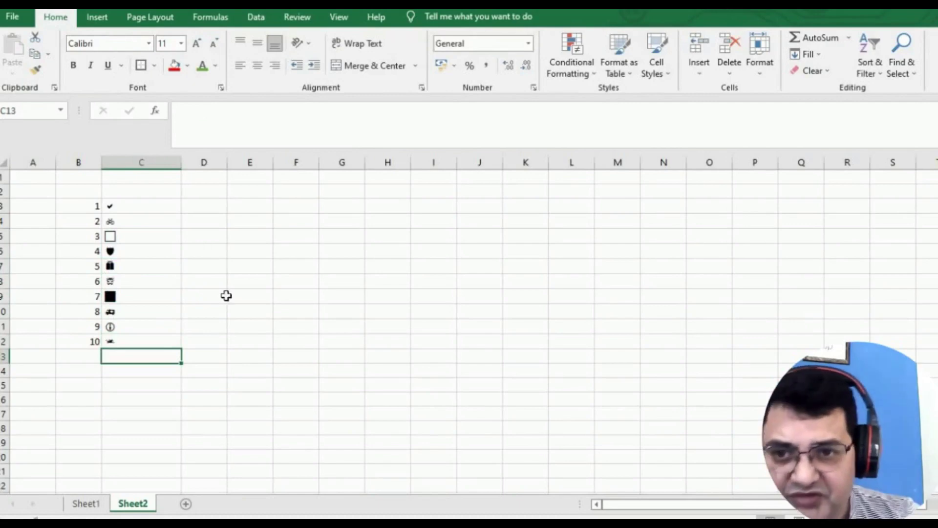
Select C3:C12 to review the new symbols, then deselect the range
{"action": "left_click", "coordinate": [228, 296]}
{"action": "left_click_drag", "start_coordinate": [161, 201], "coordinate": [168, 341]}
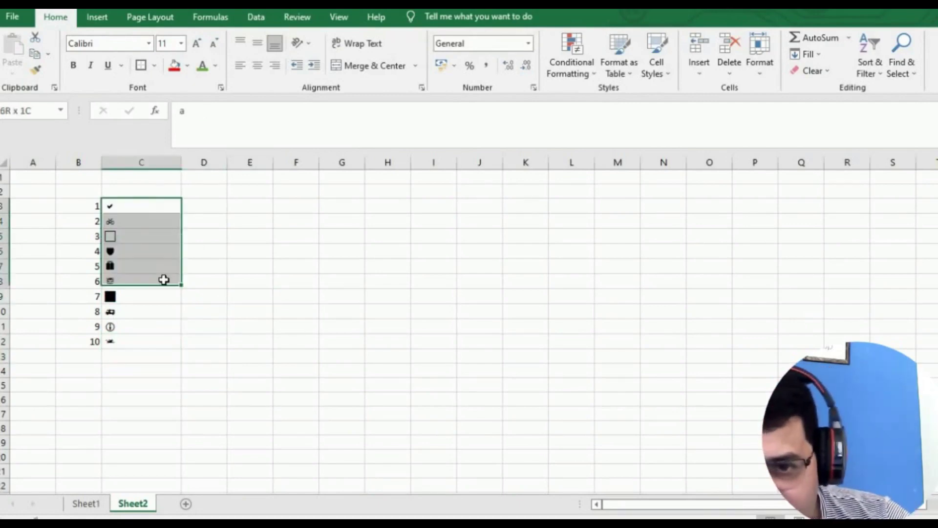
{"action": "left_click_drag", "start_coordinate": [236, 346], "coordinate": [301, 337]}
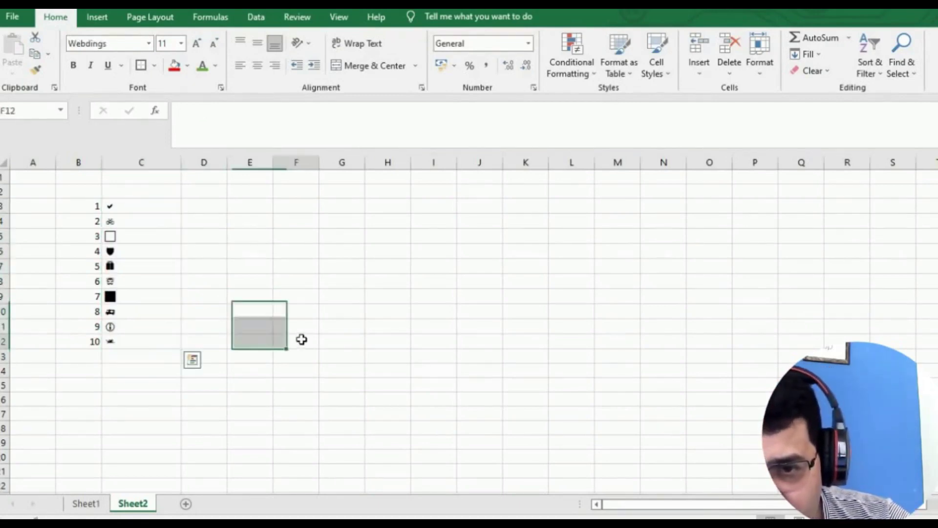
{"action": "left_click", "coordinate": [302, 337]}
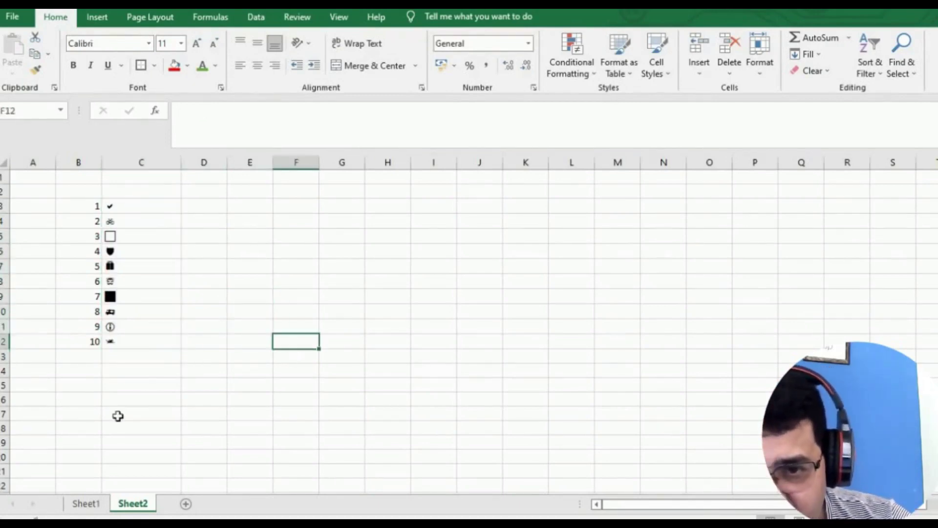
Type REEL 1 and REEL 2 in B15 and B16, and start REEL 3 in B17
{"action": "left_click", "coordinate": [134, 204]}
{"action": "left_click", "coordinate": [134, 236]}
{"action": "left_click", "coordinate": [78, 385]}
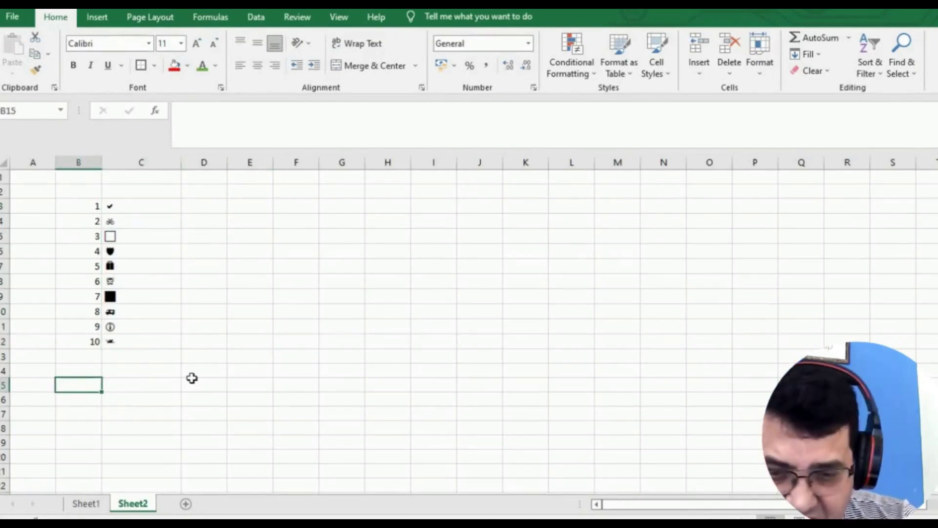
{"action": "type", "text": "r"}
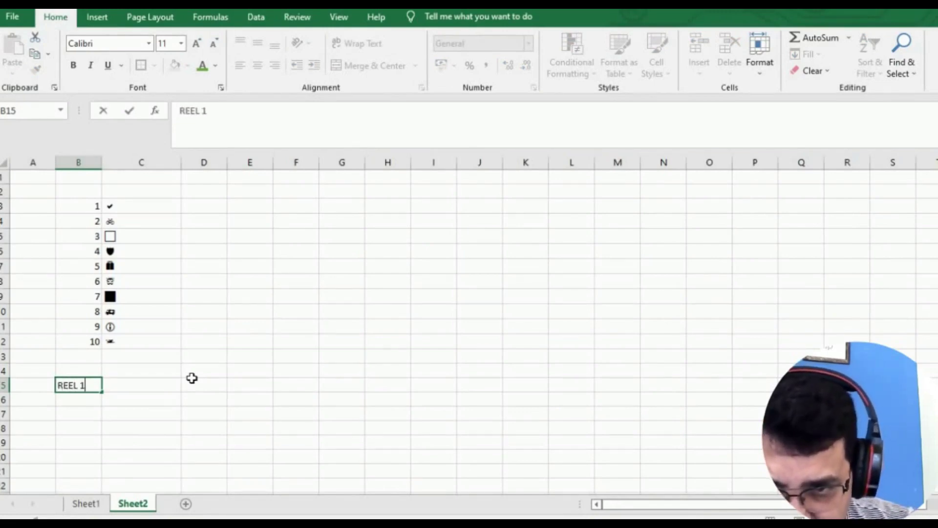
{"action": "key", "text": "Return"}
{"action": "type", "text": "REEL 1"}
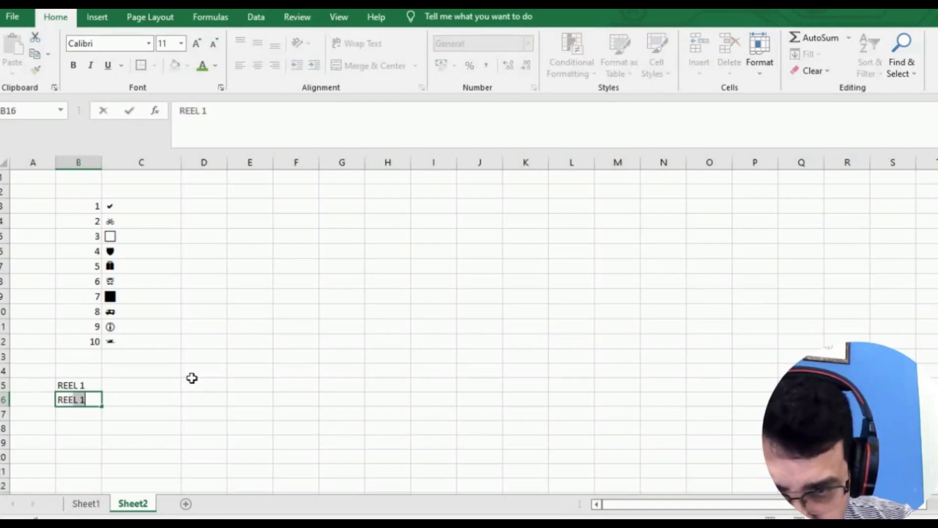
{"action": "type", "text": "2"}
{"action": "key", "text": "Return"}
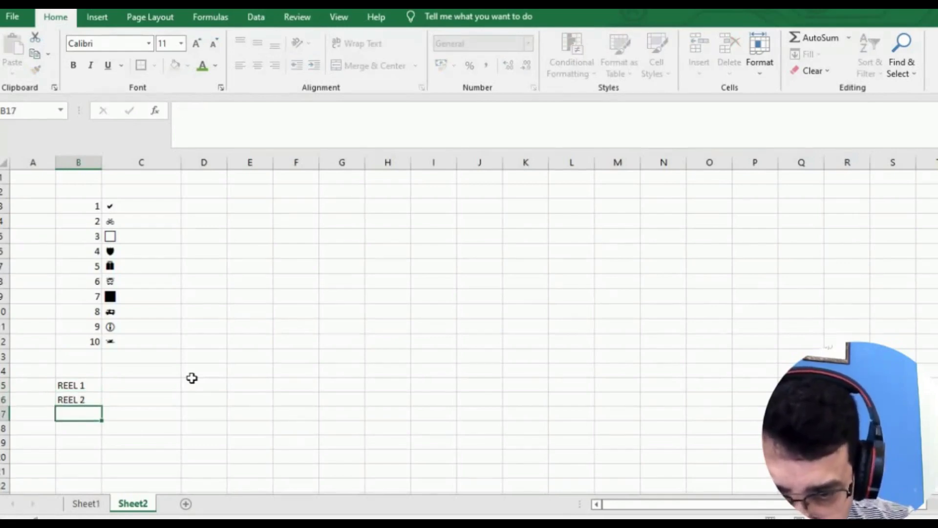
{"action": "type", "text": "REEL 3"}
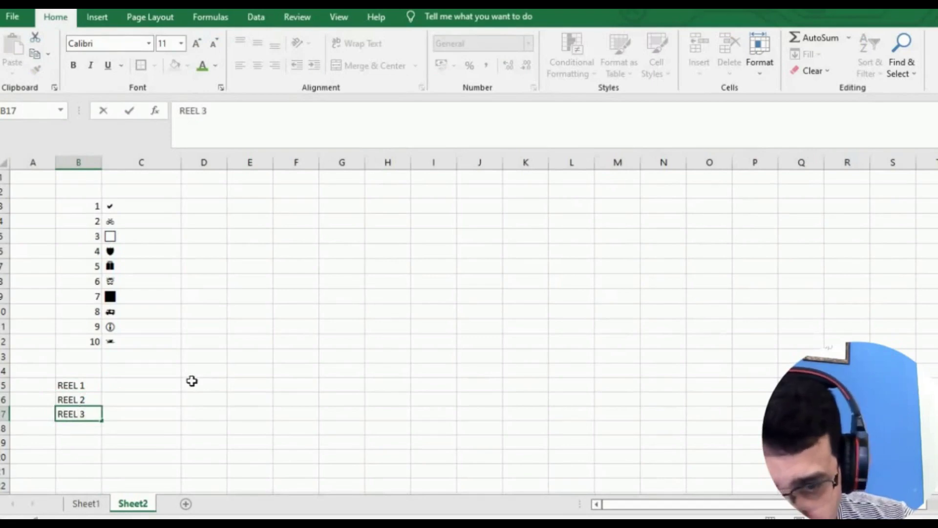
Enter =RANDBETWEEN(1,10) in C15, correcting the 1.10 separator to a comma
{"action": "left_click", "coordinate": [151, 386]}
{"action": "type", "text": "="}
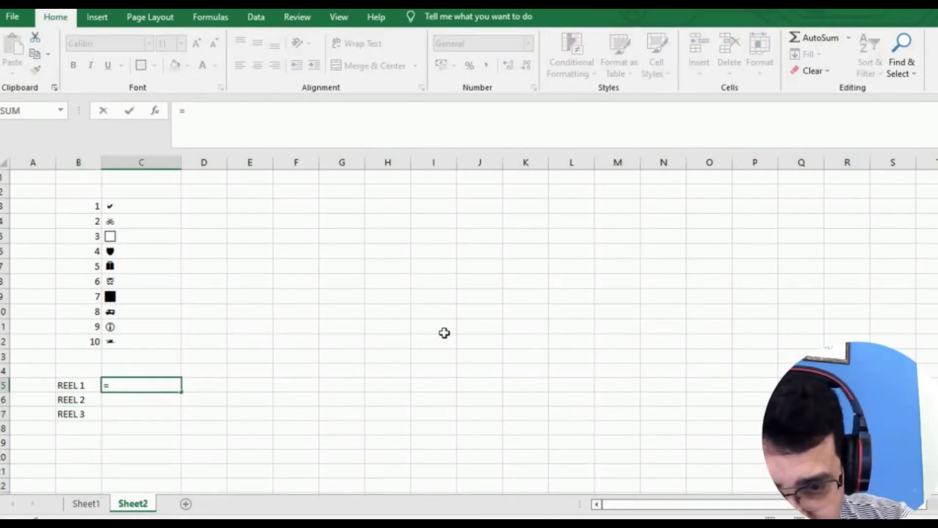
{"action": "type", "text": "ROUND"}
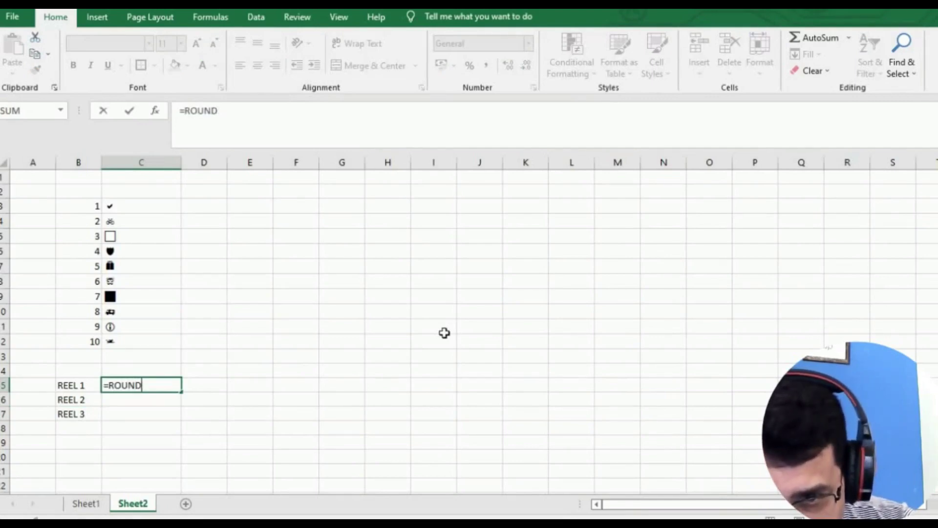
{"action": "key", "text": "BackSpace"}
{"action": "key", "text": "BackSpace"}
{"action": "key", "text": "BackSpace"}
{"action": "key", "text": "BackSpace"}
{"action": "type", "text": "AND"}
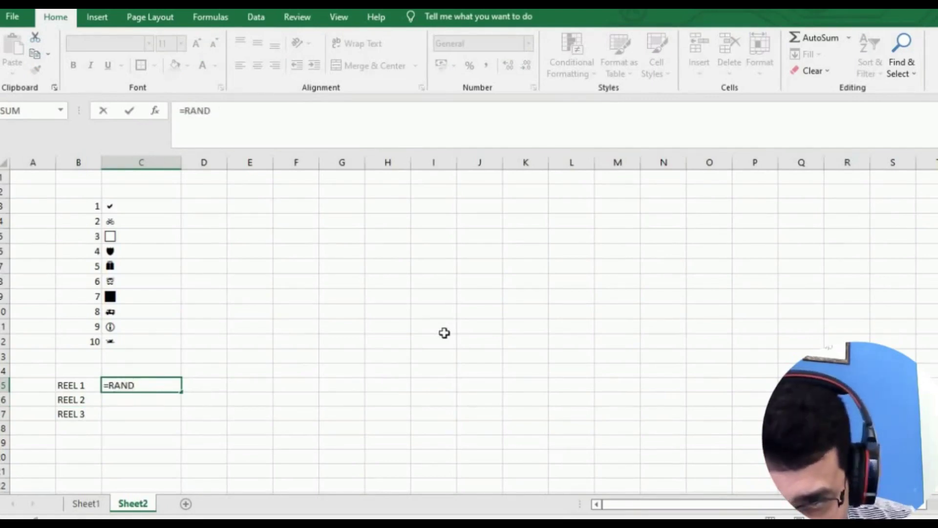
{"action": "type", "text": "BETWEEN(1.10"}
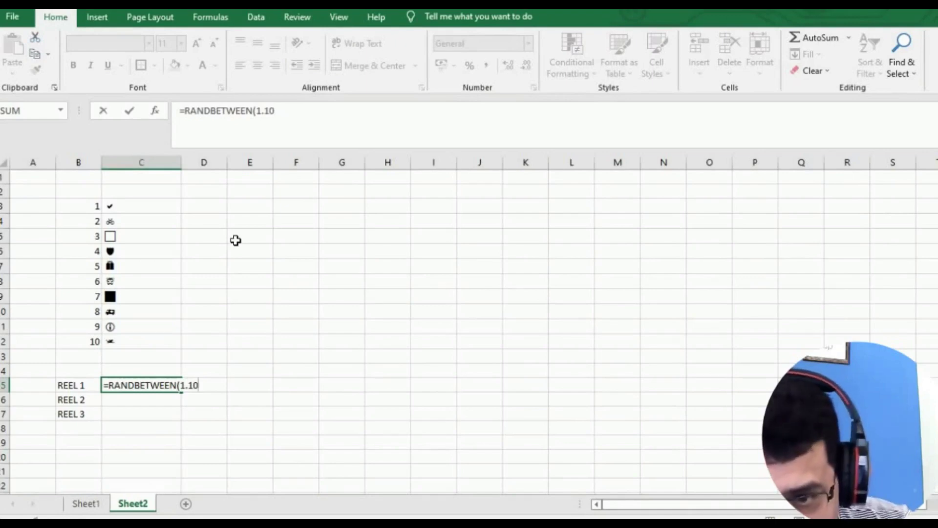
{"action": "key", "text": "Return"}
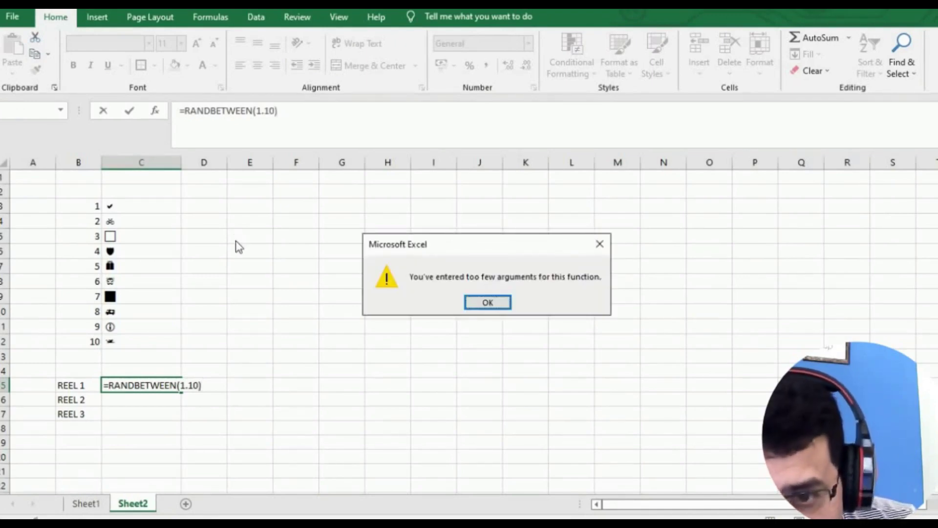
{"action": "key", "text": "Return"}
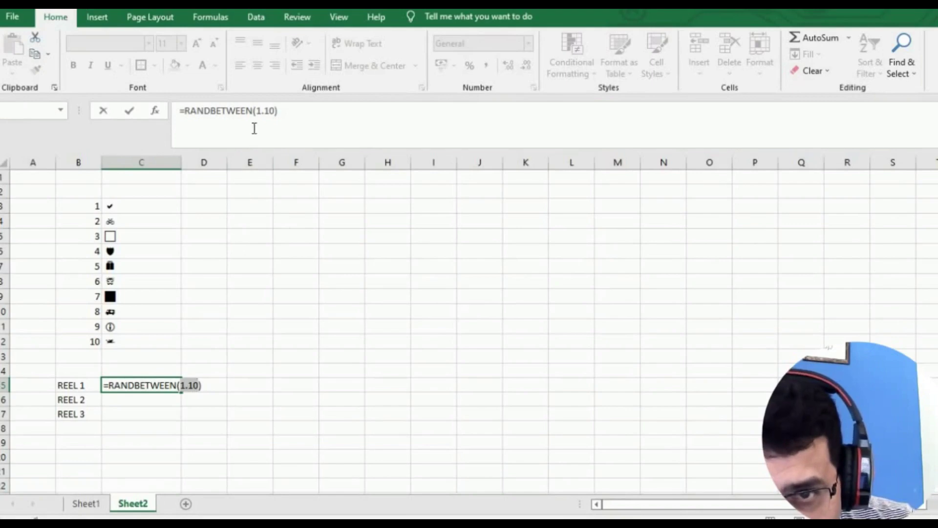
{"action": "left_click", "coordinate": [264, 115]}
{"action": "key", "text": "BackSpace"}
{"action": "type", "text": ","}
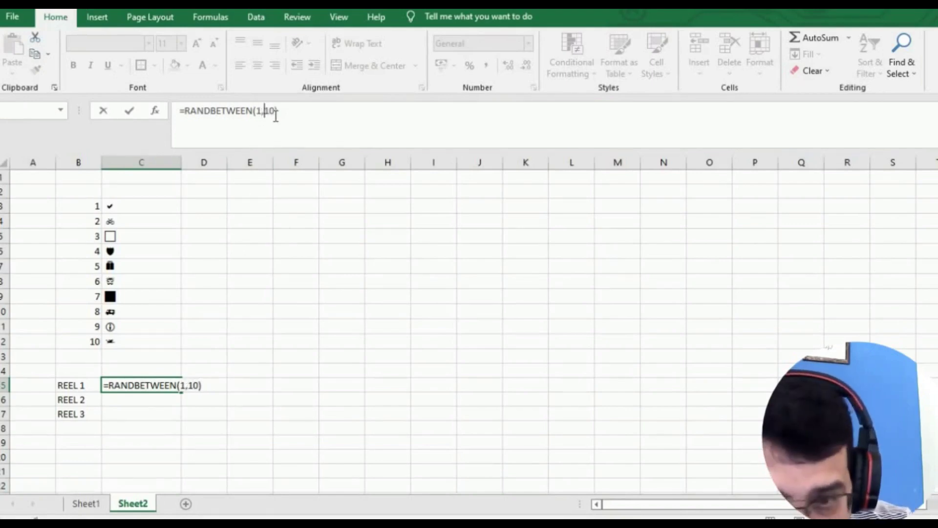
{"action": "key", "text": "Return"}
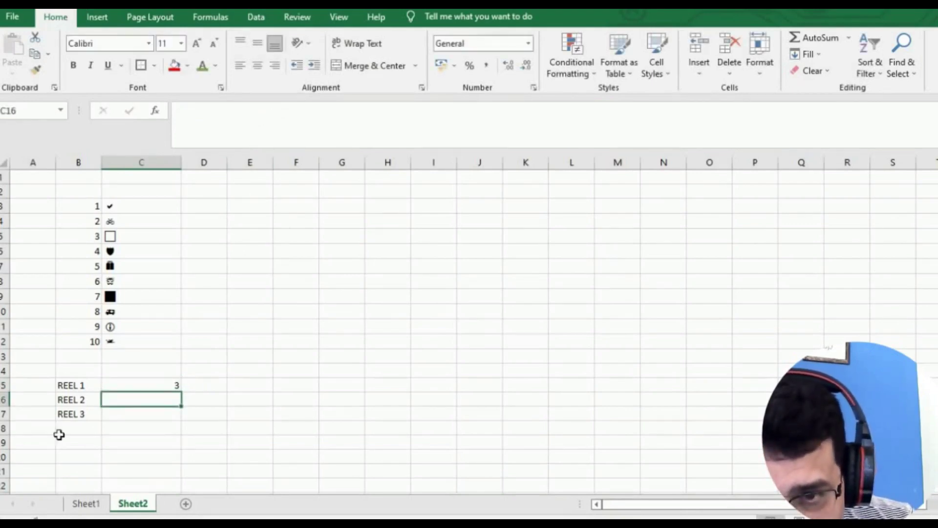
Copy the RANDBETWEEN formula down to C16:C17 and recalculate three times to test
{"action": "left_click", "coordinate": [139, 383]}
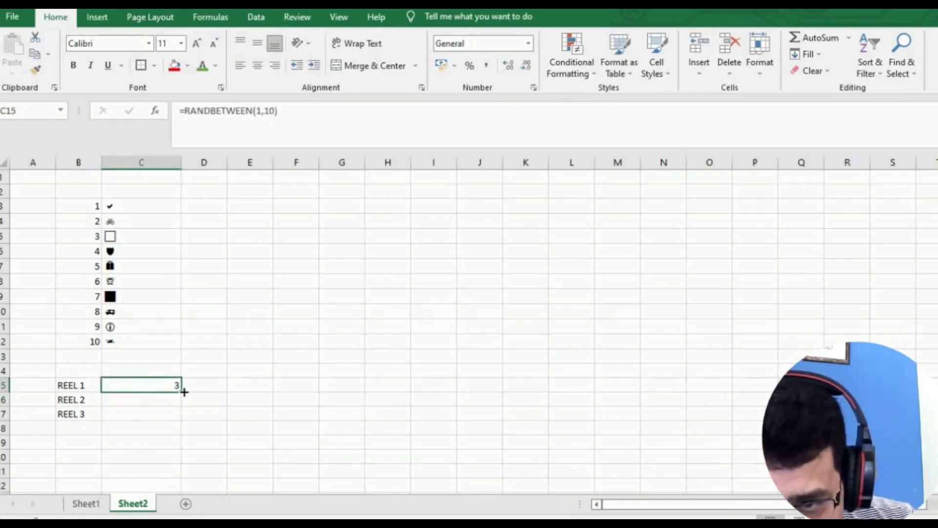
{"action": "left_click_drag", "start_coordinate": [185, 392], "coordinate": [185, 422]}
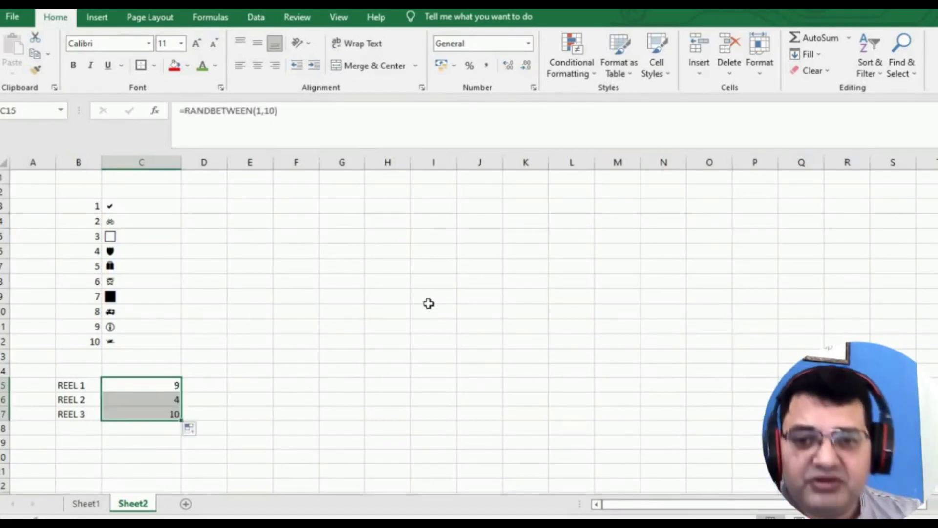
{"action": "left_click", "coordinate": [429, 301]}
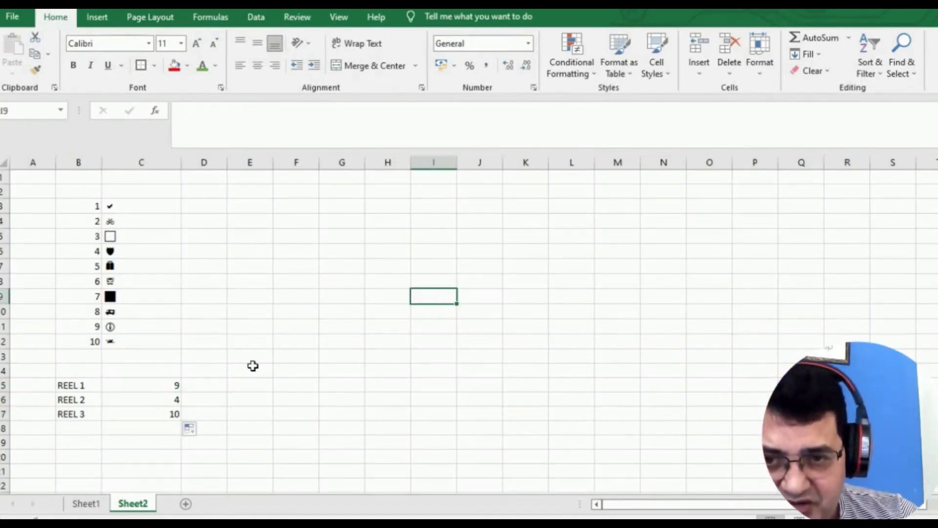
{"action": "left_click", "coordinate": [166, 388]}
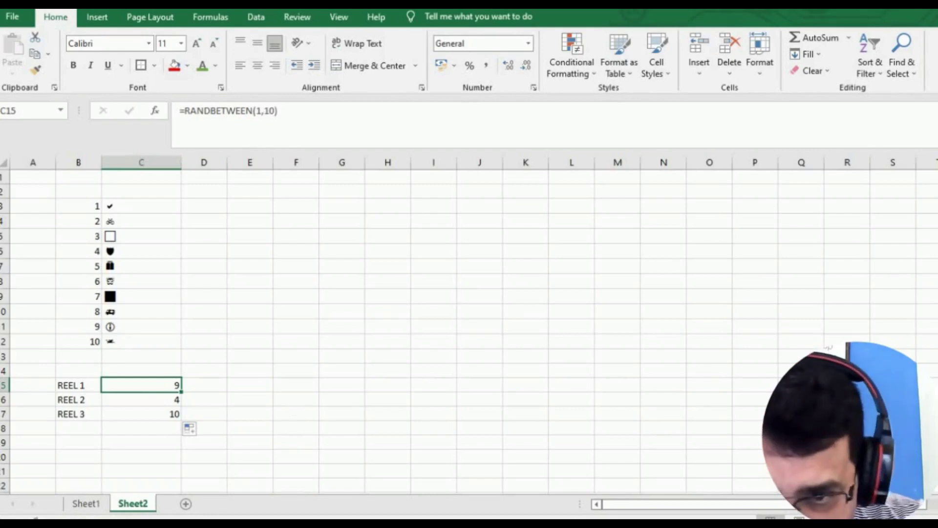
{"action": "key", "text": "F9"}
{"action": "key", "text": "F9"}
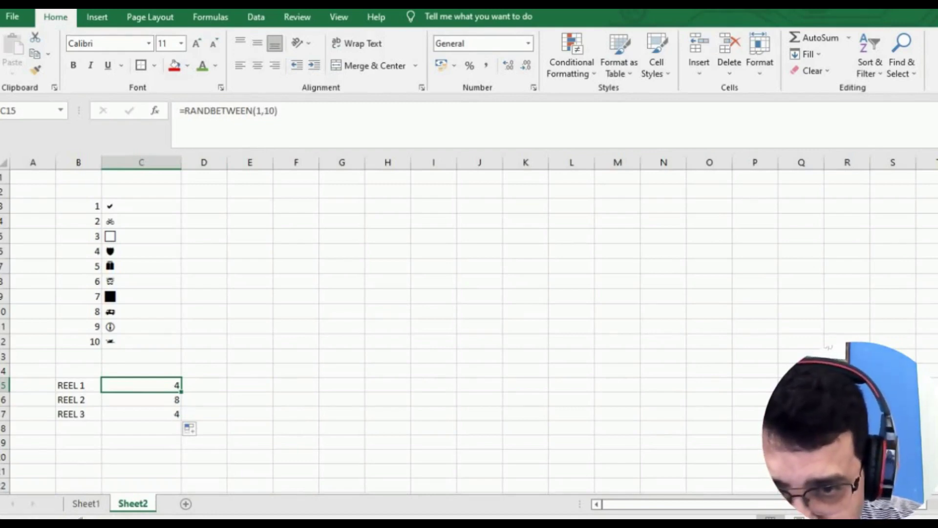
{"action": "key", "text": "F9"}
{"action": "key", "text": "F9"}
{"action": "key", "text": "F9"}
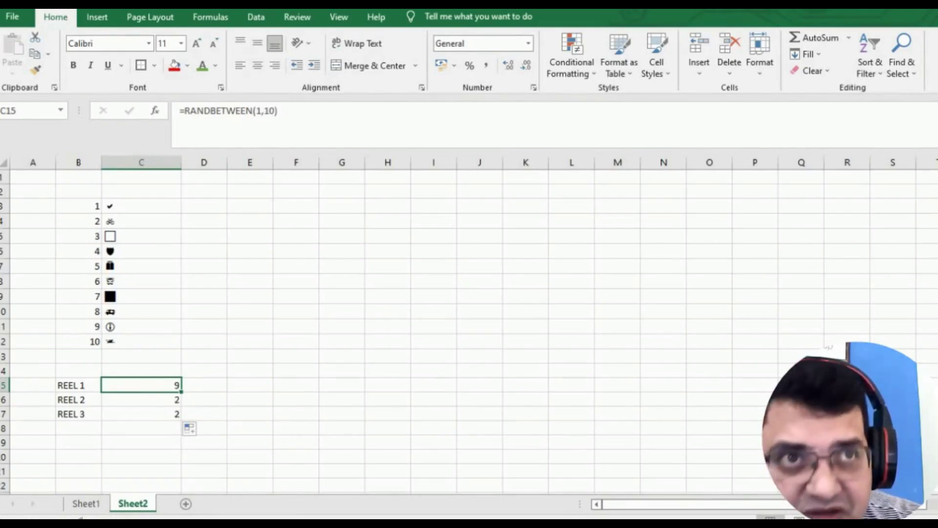
{"action": "key", "text": "F9"}
{"action": "key", "text": "F9"}
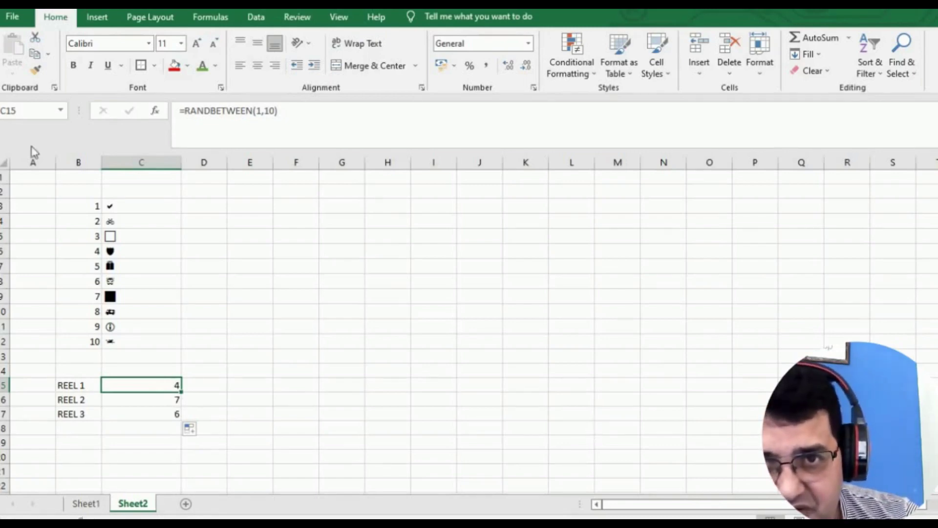
Select the whole sheet and uncheck Gridlines on the View tab
{"action": "left_click", "coordinate": [5, 161]}
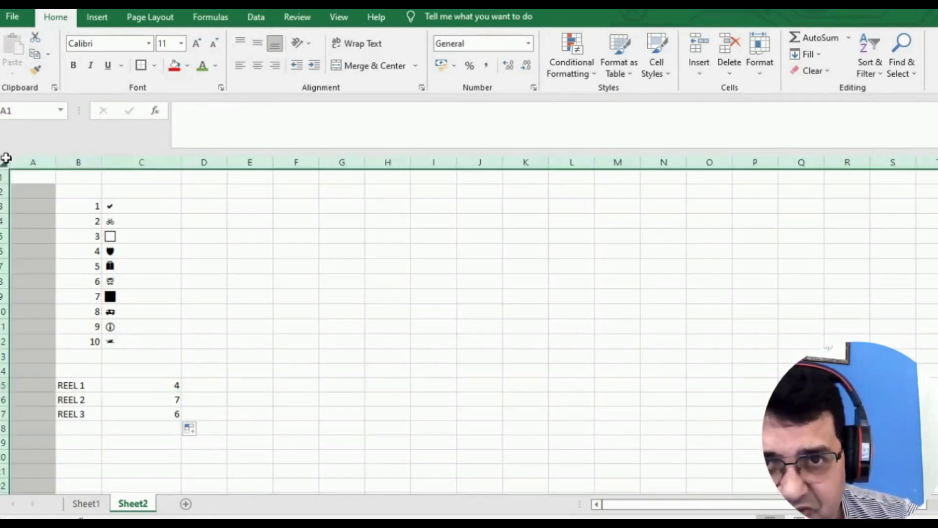
{"action": "left_click", "coordinate": [340, 22]}
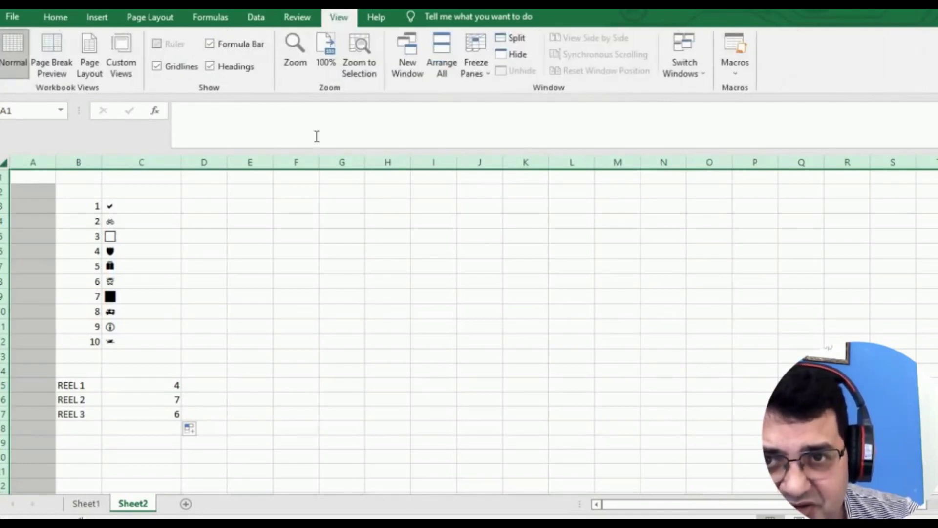
{"action": "left_click", "coordinate": [184, 71]}
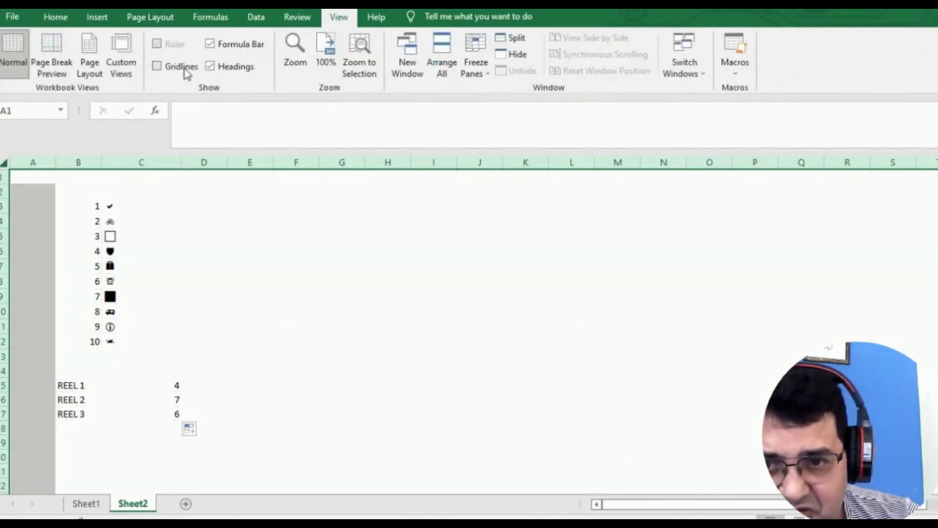
{"action": "left_click", "coordinate": [303, 292]}
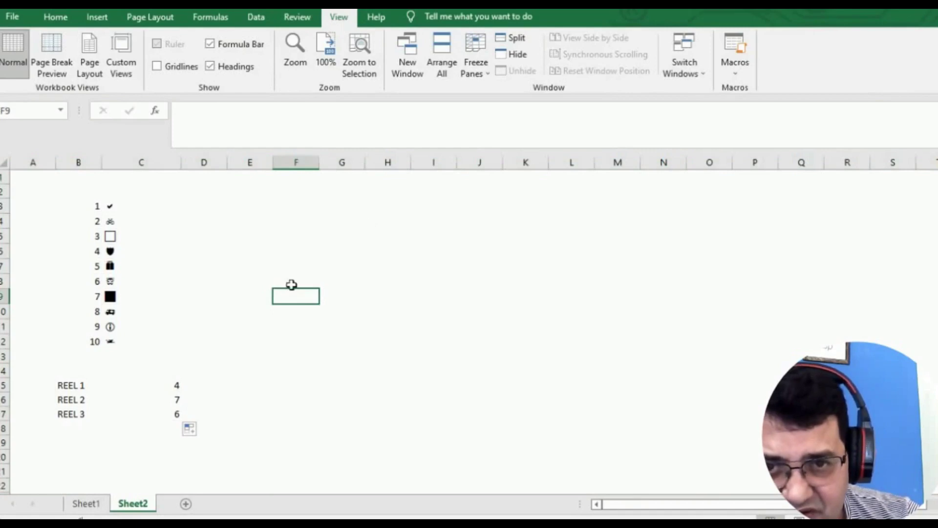
Put an outside border around G3:I9 for the first reel box
{"action": "left_click", "coordinate": [341, 207]}
{"action": "left_click_drag", "start_coordinate": [340, 207], "coordinate": [435, 291]}
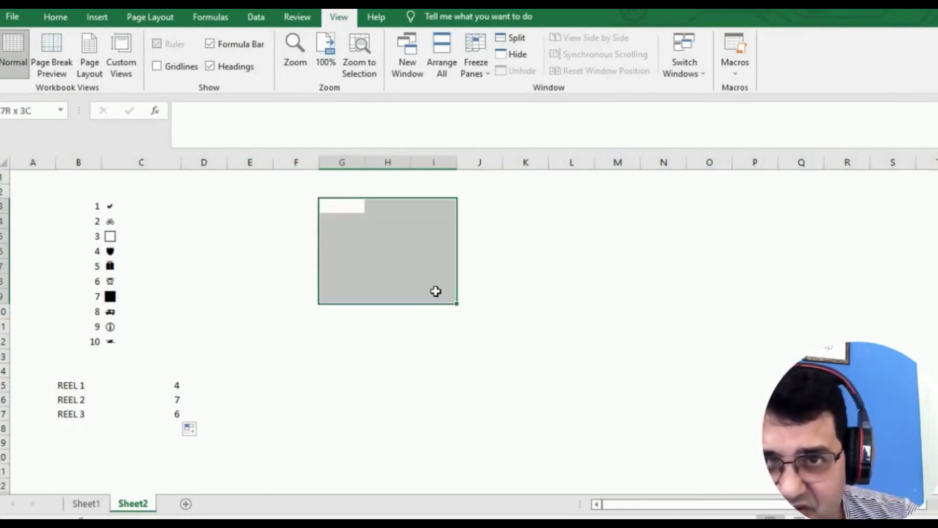
{"action": "left_click", "coordinate": [55, 17]}
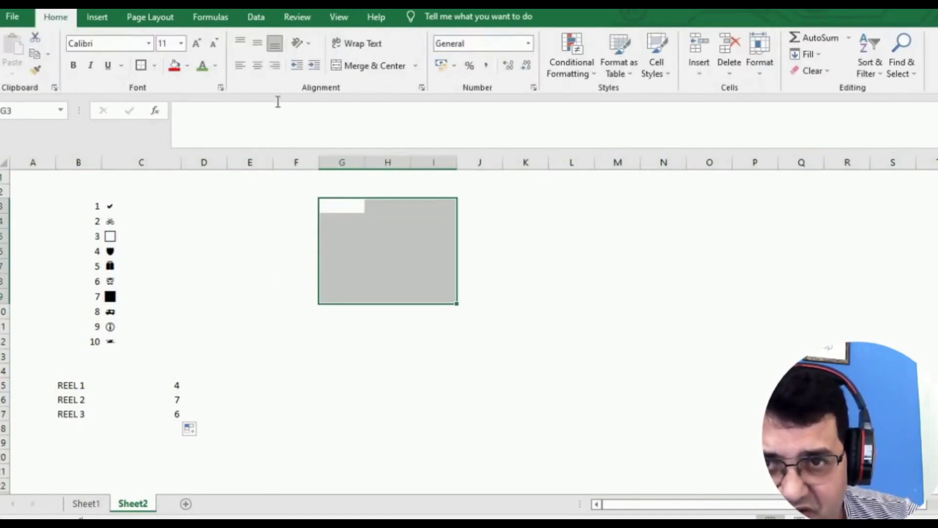
{"action": "left_click", "coordinate": [148, 70]}
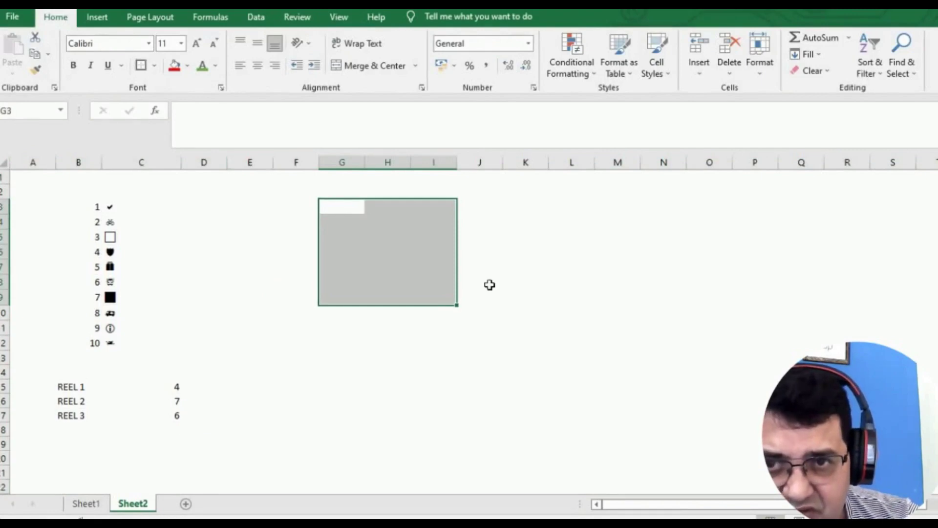
{"action": "left_click", "coordinate": [491, 281]}
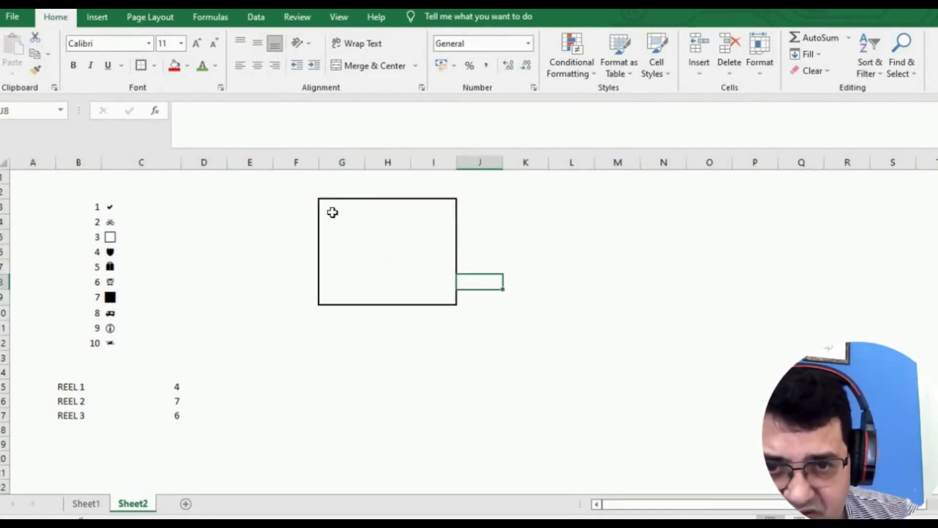
Copy the bordered box to L3 and P3 for the second and third reels
{"action": "left_click_drag", "start_coordinate": [324, 202], "coordinate": [440, 293]}
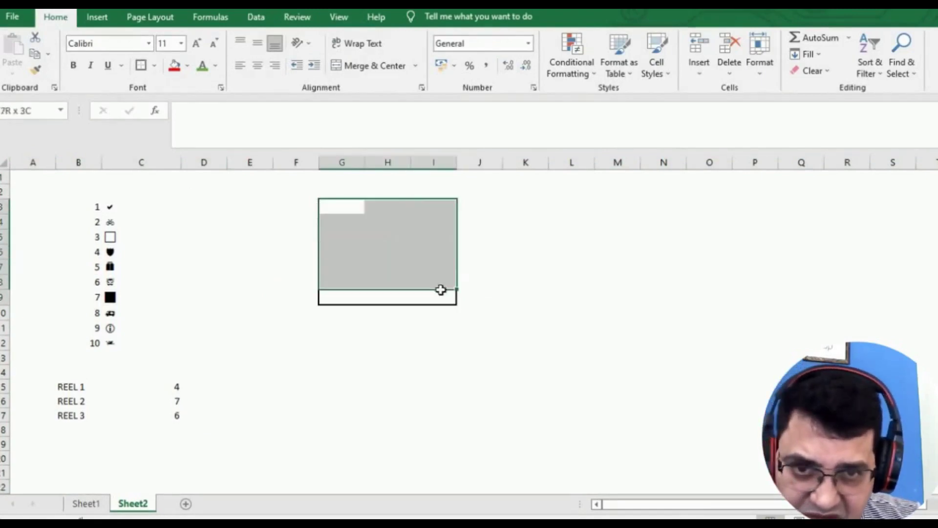
{"action": "key", "text": "ctrl+c"}
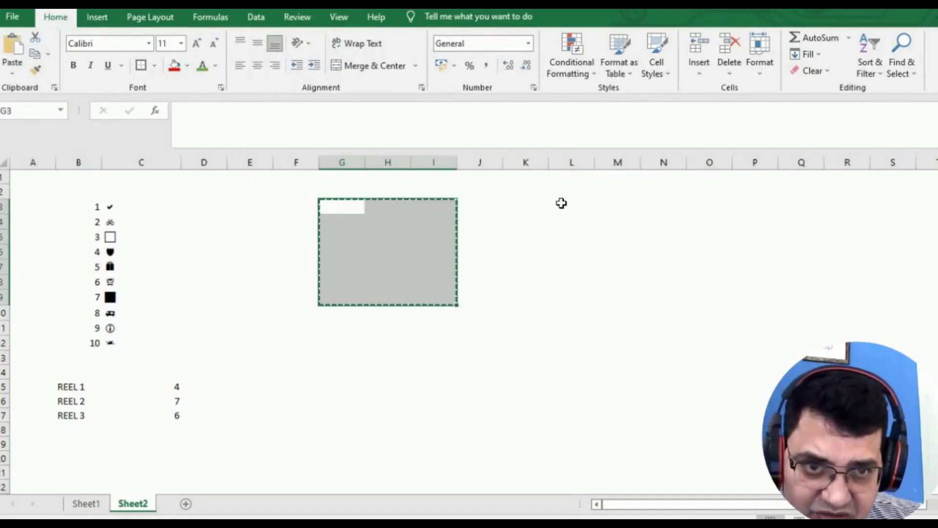
{"action": "left_click", "coordinate": [560, 203]}
{"action": "key", "text": "ctrl+v"}
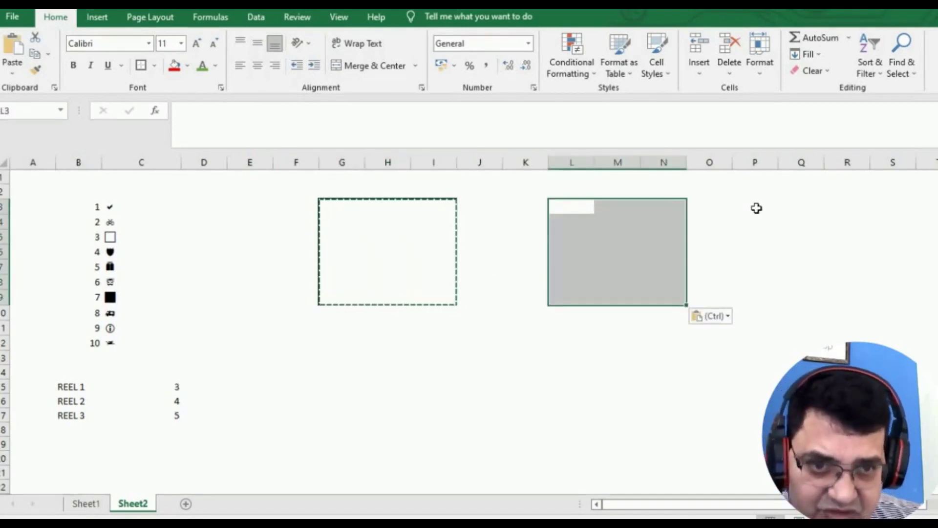
{"action": "left_click", "coordinate": [756, 208]}
{"action": "key", "text": "ctrl+v"}
{"action": "left_click", "coordinate": [635, 399]}
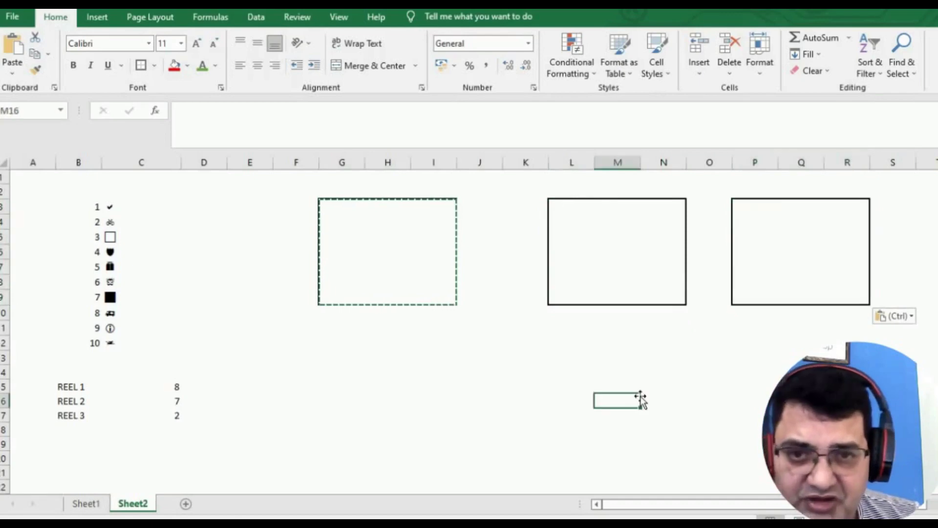
{"action": "key", "text": "Escape"}
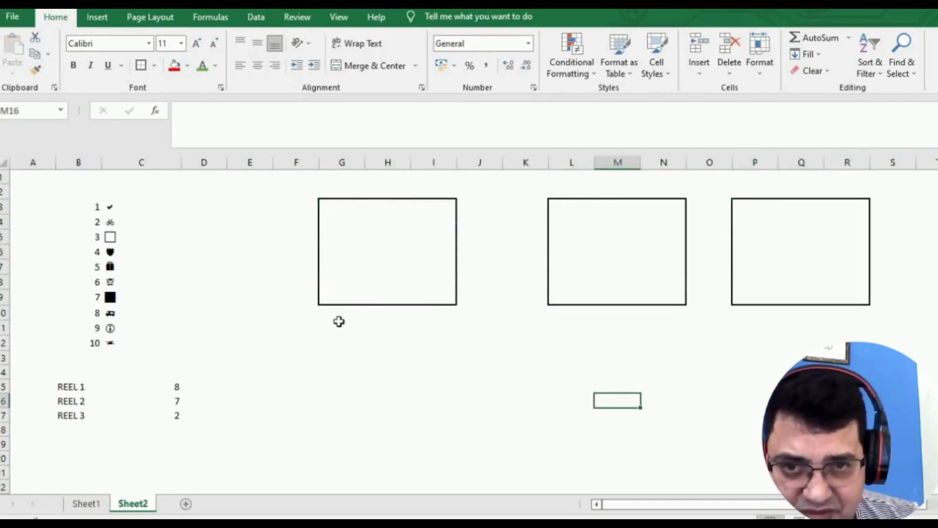
{"action": "left_click", "coordinate": [362, 342]}
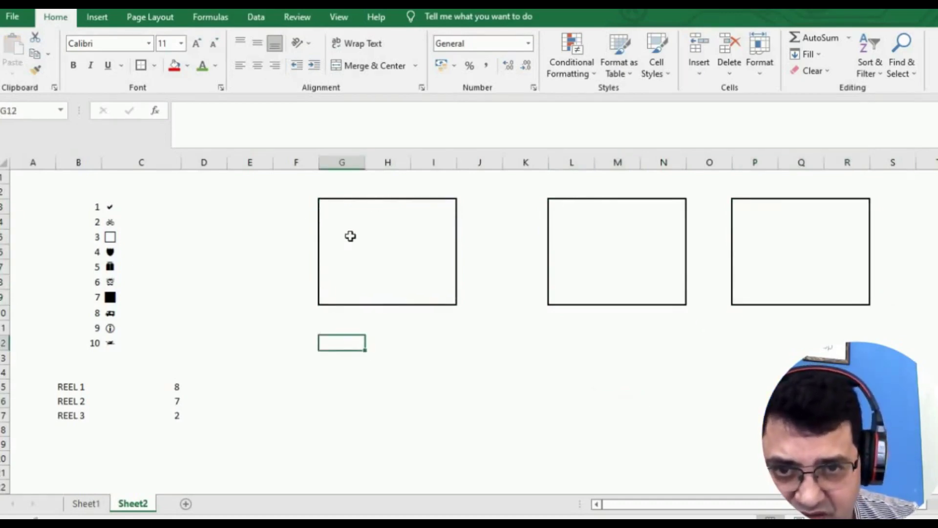
{"action": "left_click", "coordinate": [358, 246]}
{"action": "left_click", "coordinate": [377, 247]}
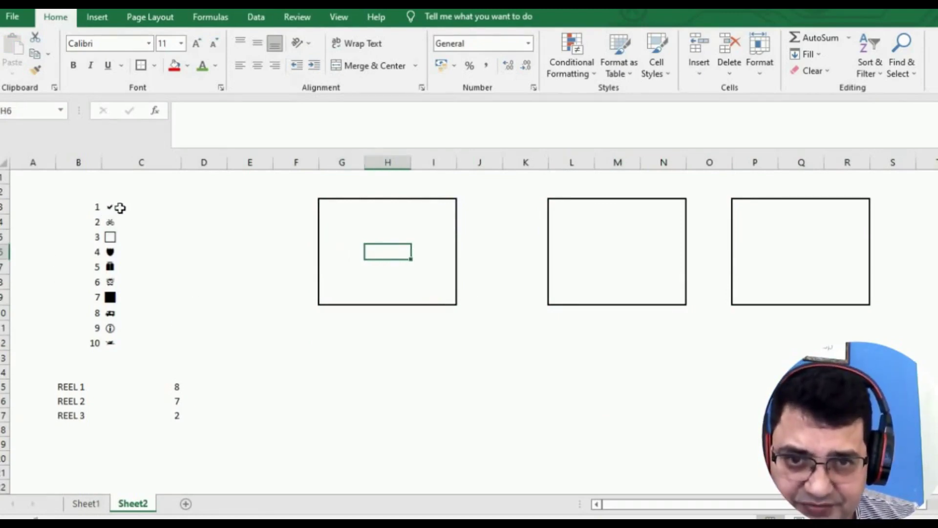
Enter the title JACKPOT GAME in K1, then select H6 in the first reel box
{"action": "left_click", "coordinate": [535, 178]}
{"action": "type", "text": "JACKP"}
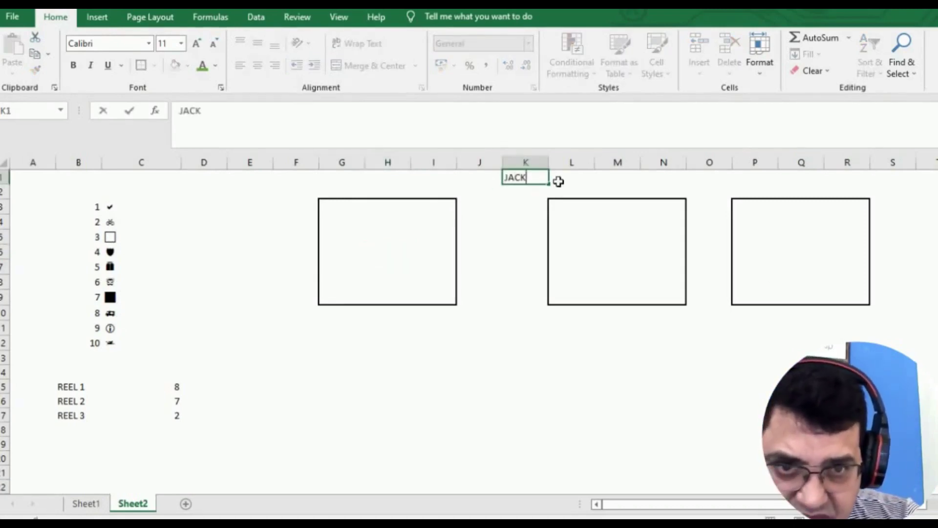
{"action": "type", "text": "OT GAME"}
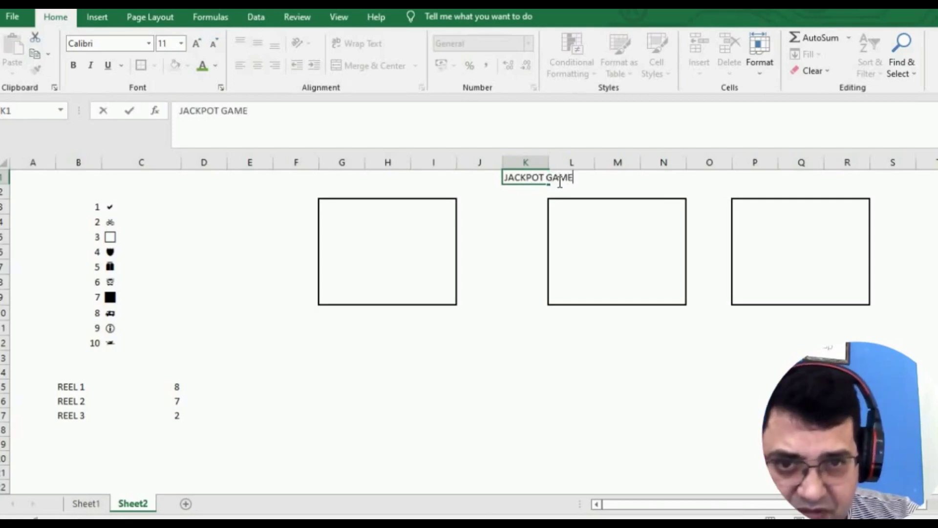
{"action": "key", "text": "Return"}
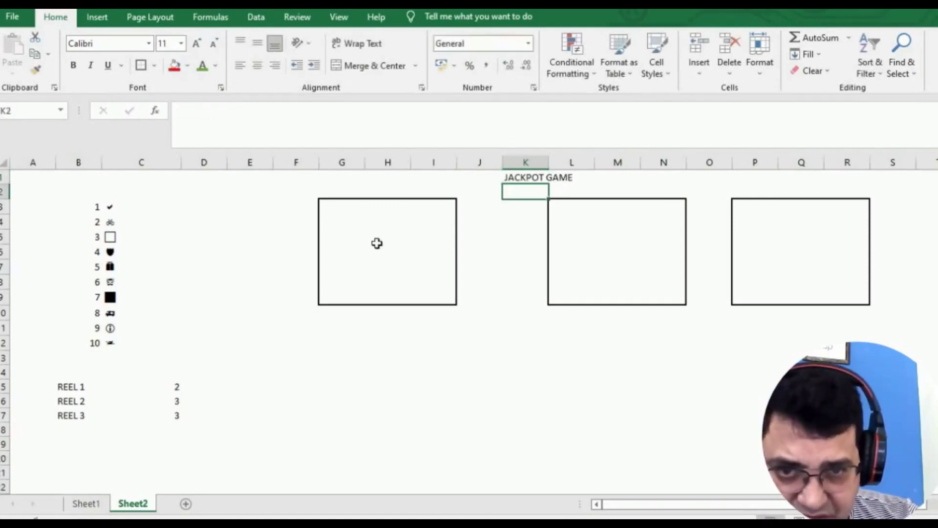
{"action": "left_click", "coordinate": [378, 240]}
{"action": "left_click", "coordinate": [380, 254]}
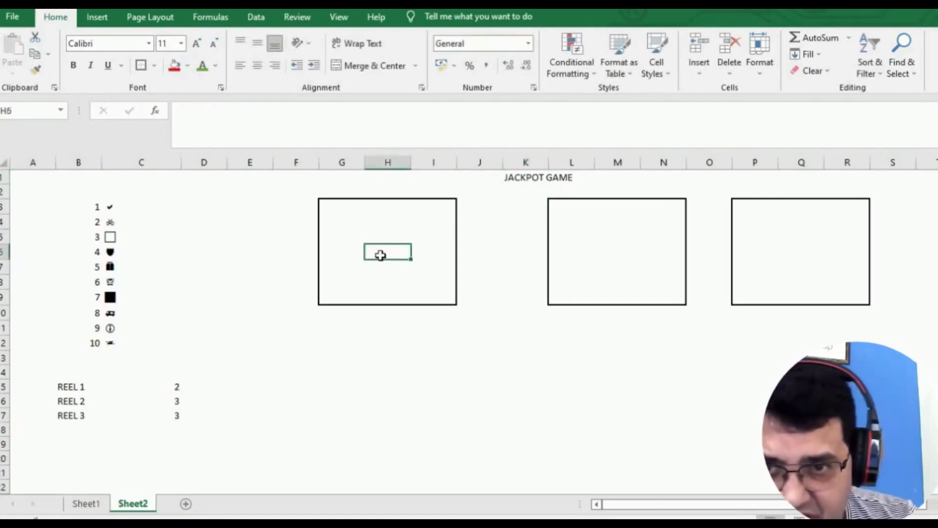
{"action": "type", "text": "="}
{"action": "key", "text": "Escape"}
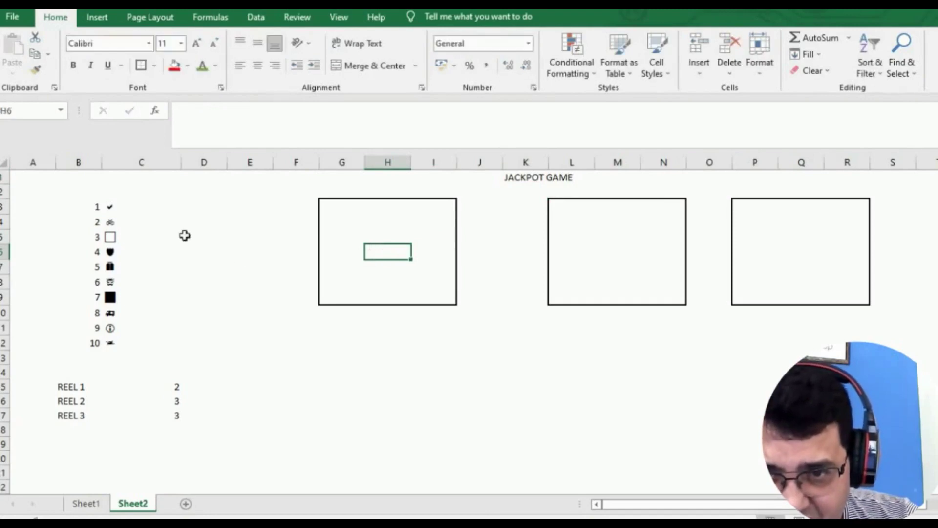
Name the symbol table range B3:C12 as NAME1
{"action": "left_click_drag", "start_coordinate": [86, 209], "coordinate": [105, 345]}
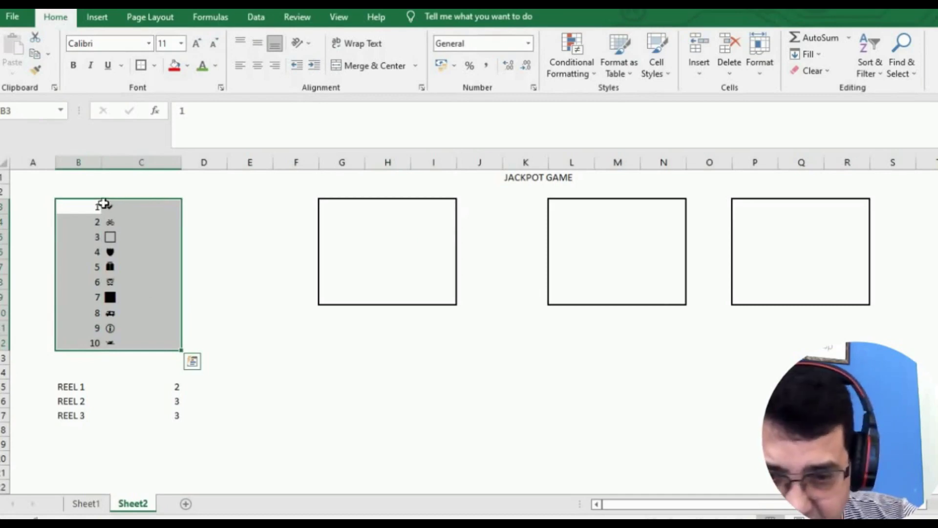
{"action": "left_click", "coordinate": [51, 111]}
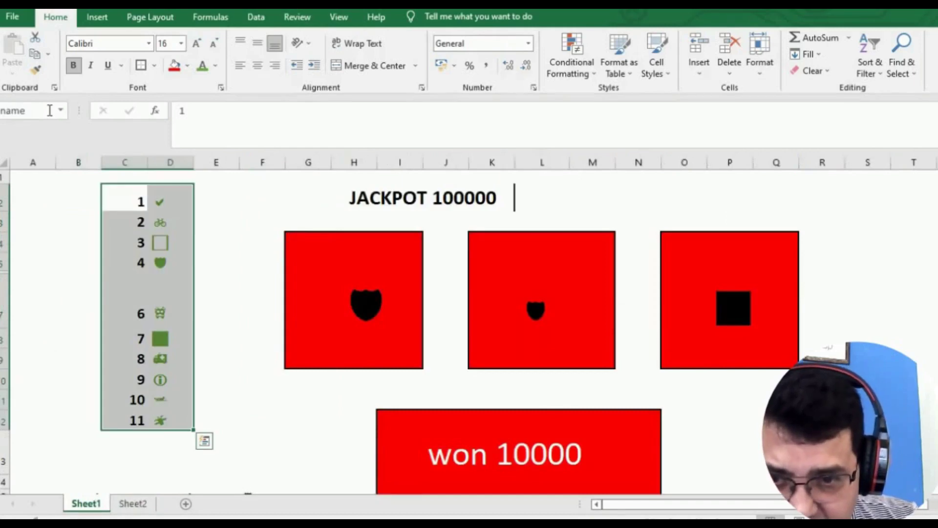
{"action": "left_click", "coordinate": [129, 504]}
{"action": "left_click", "coordinate": [37, 116]}
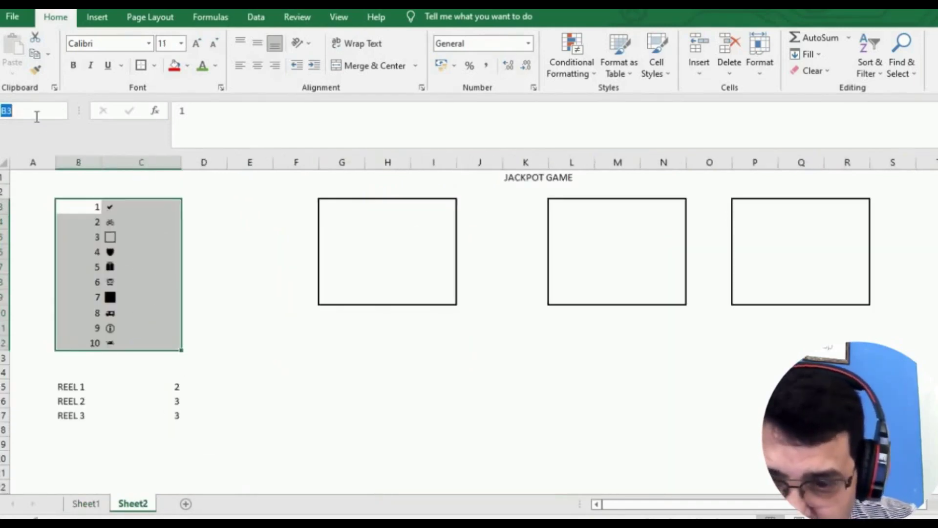
{"action": "type", "text": "NAME1"}
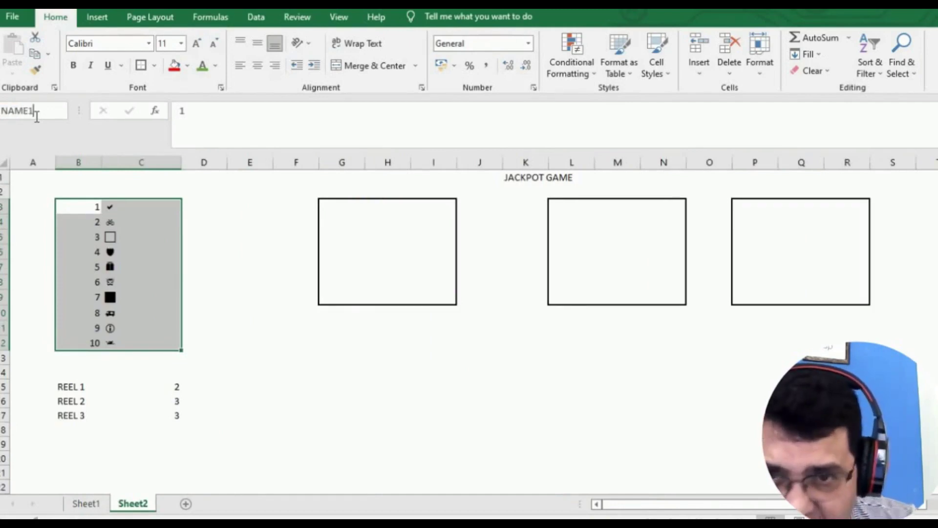
{"action": "key", "text": "Return"}
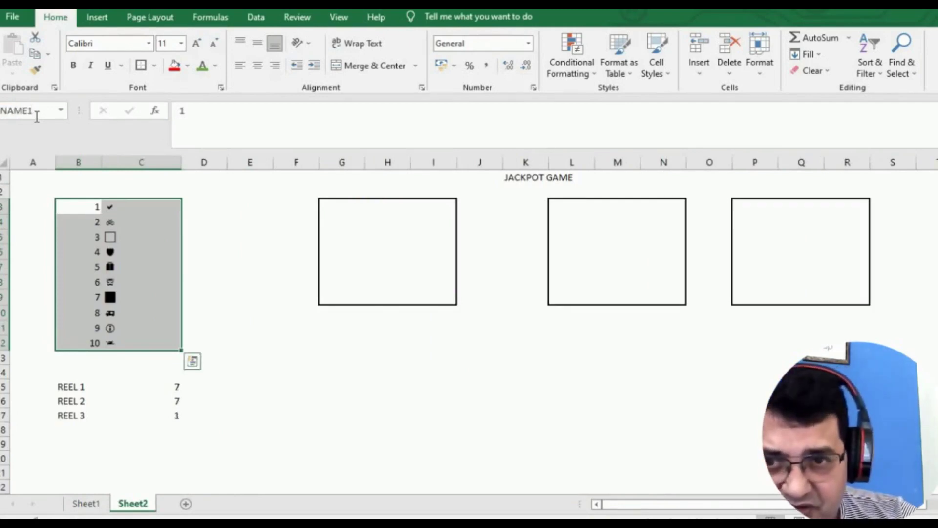
Select H6 in the first reel box and start typing its lookup formula
{"action": "left_click", "coordinate": [352, 222]}
{"action": "left_click", "coordinate": [375, 249]}
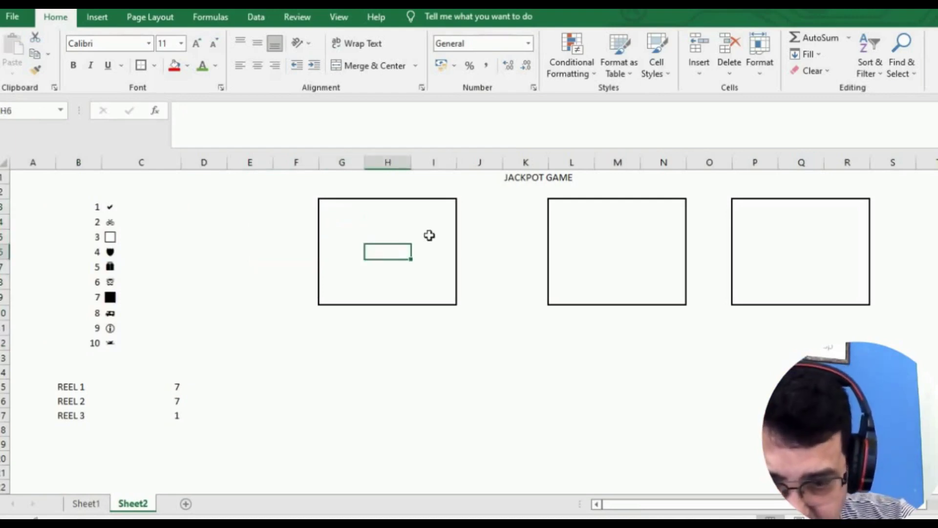
{"action": "type", "text": "=C"}
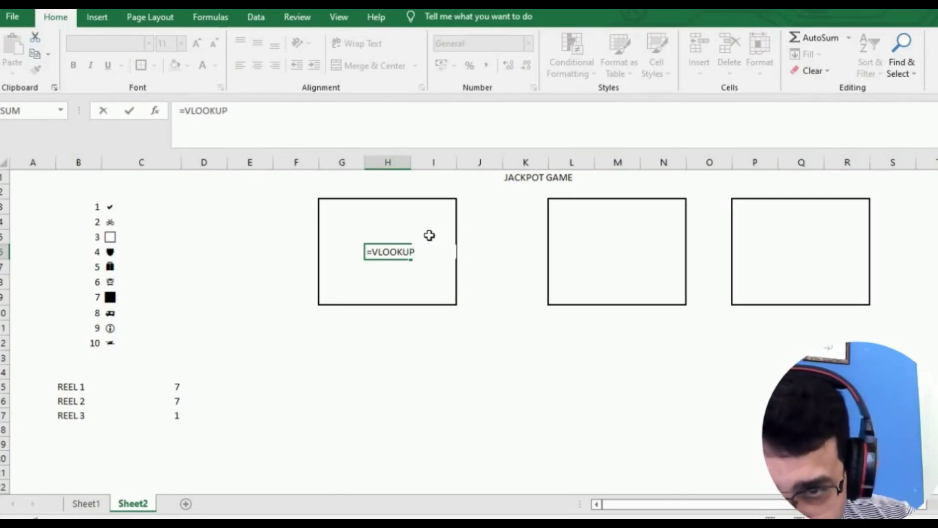
Complete H6's formula as =VLOOKUP(C15,NAME1,2,0) using reel 1's number
{"action": "left_click", "coordinate": [174, 386]}
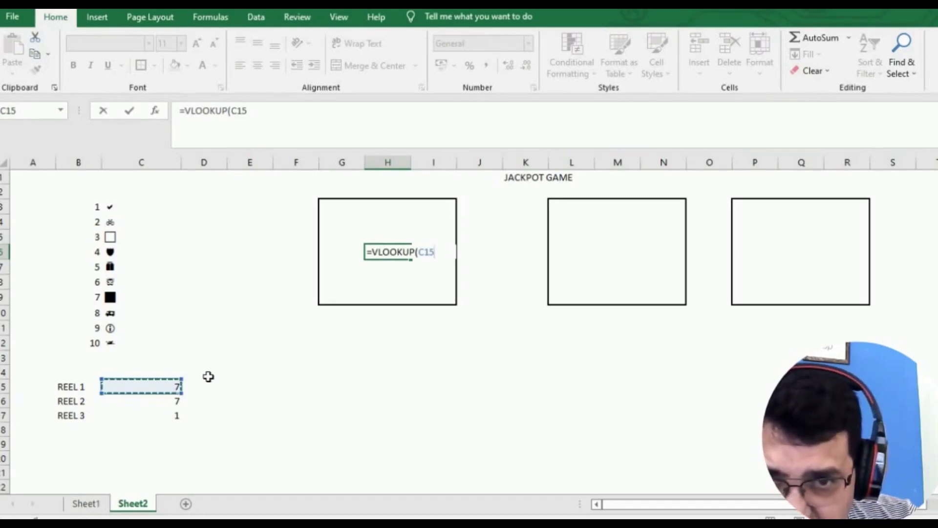
{"action": "type", "text": ","}
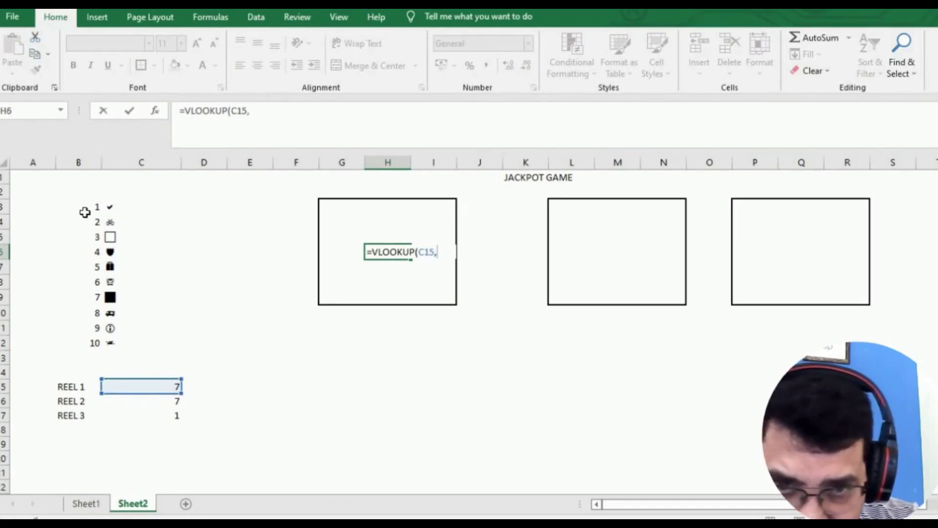
{"action": "type", "text": "NAME1,2,0"}
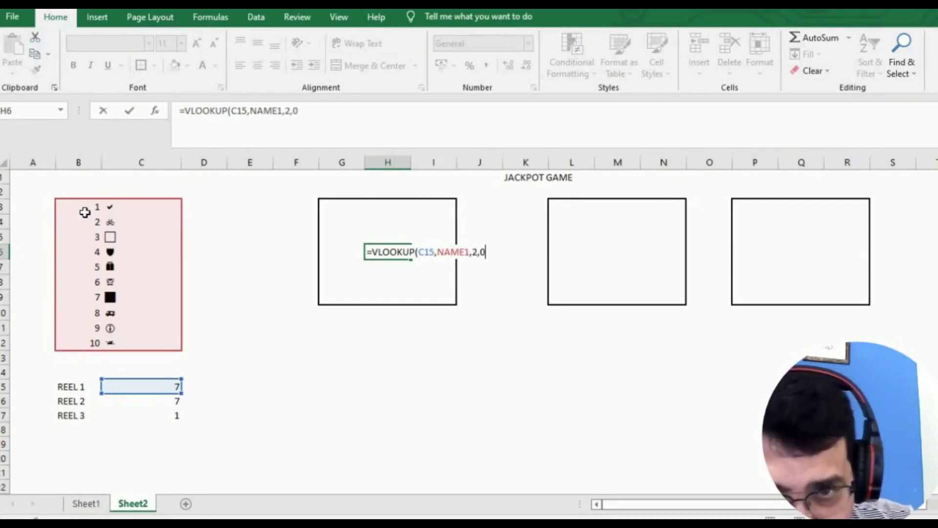
{"action": "key", "text": "Return"}
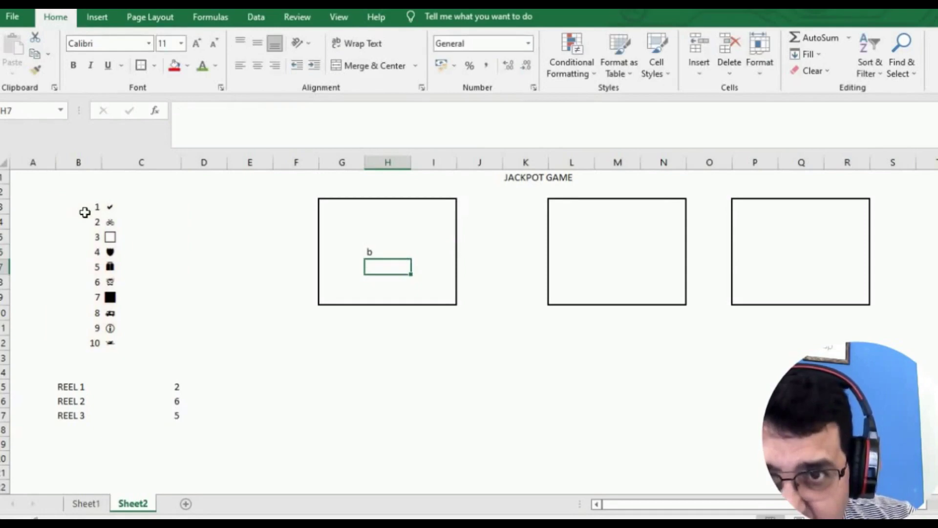
Format H6 in Webdings and enlarge the reel 1 symbol to size 36
{"action": "left_click", "coordinate": [384, 252]}
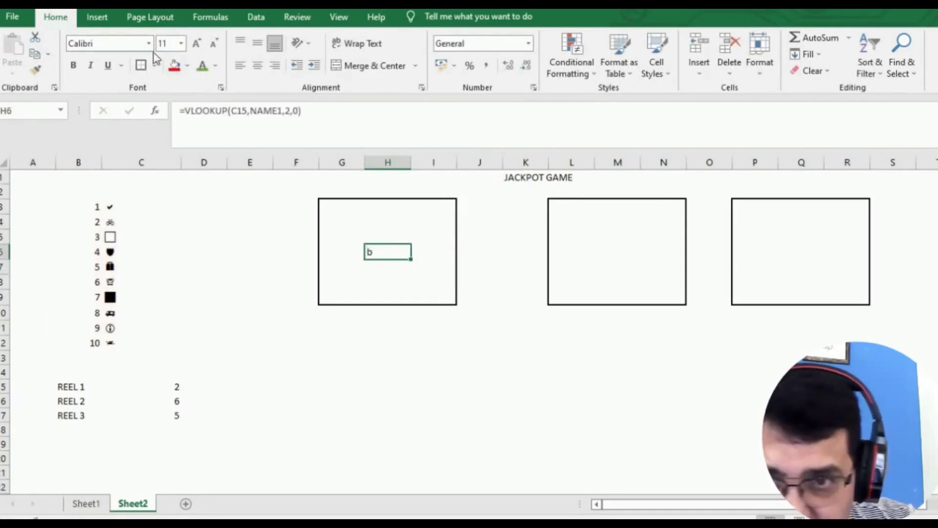
{"action": "left_click", "coordinate": [133, 45]}
{"action": "type", "text": "w"}
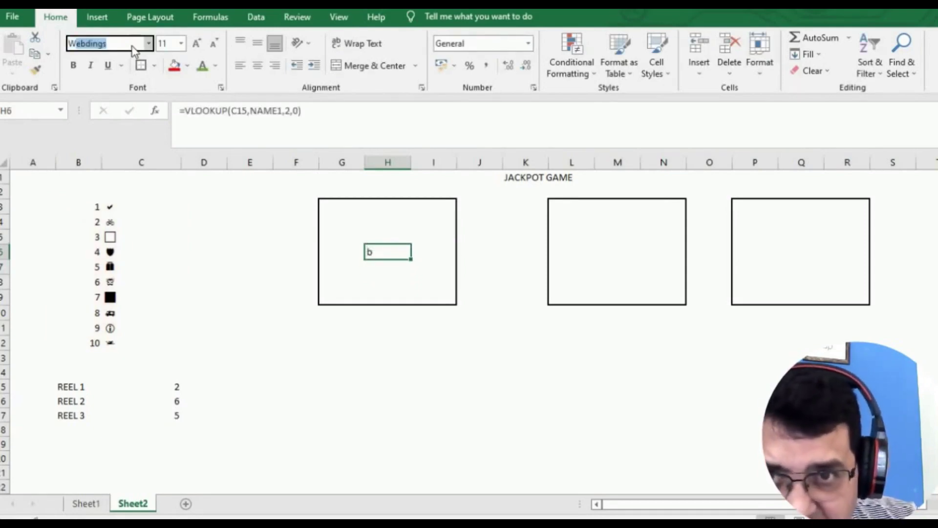
{"action": "key", "text": "Return"}
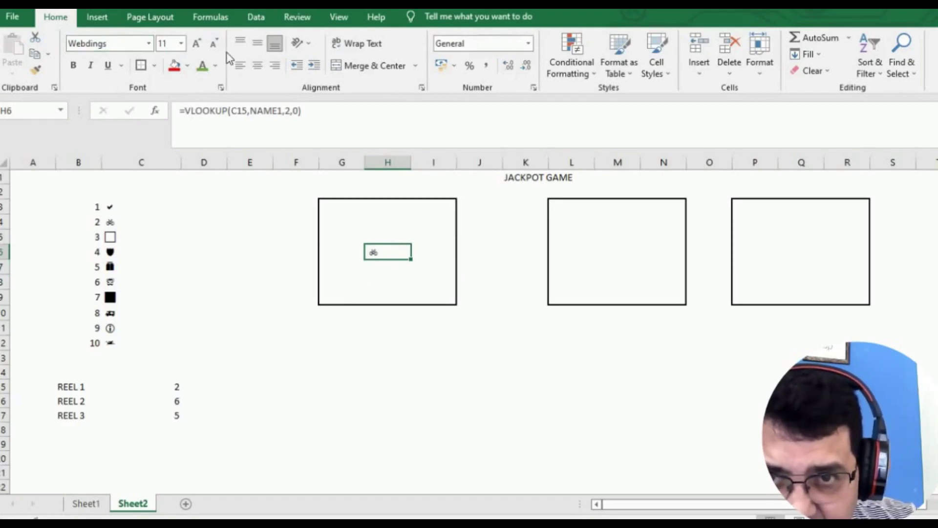
{"action": "left_click", "coordinate": [195, 43]}
{"action": "left_click", "coordinate": [196, 44]}
{"action": "left_click", "coordinate": [196, 43]}
{"action": "left_click", "coordinate": [196, 44]}
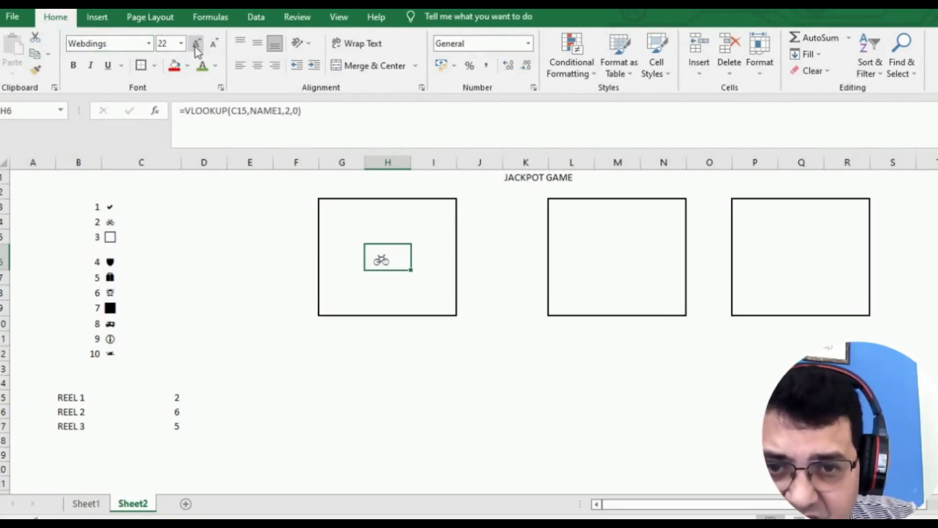
{"action": "left_click", "coordinate": [196, 44]}
{"action": "left_click", "coordinate": [196, 44]}
{"action": "left_click", "coordinate": [196, 44]}
{"action": "left_click", "coordinate": [196, 44]}
{"action": "left_click", "coordinate": [196, 44]}
{"action": "left_click", "coordinate": [196, 44]}
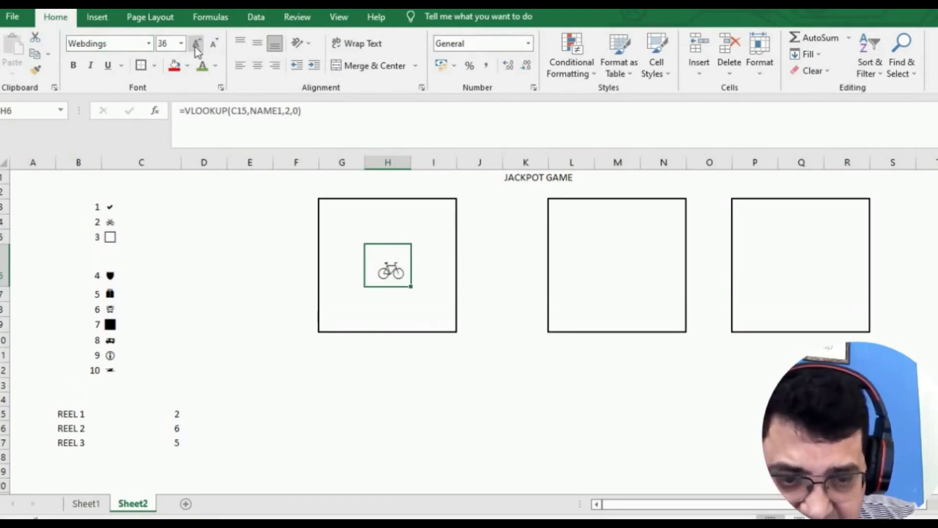
{"action": "left_click", "coordinate": [602, 273]}
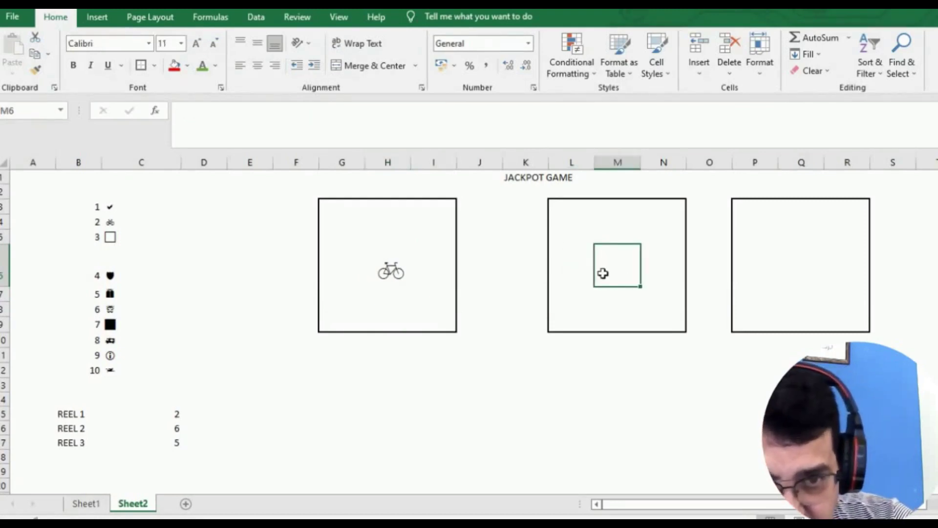
Enter =VLOOKUP(C16,NAME1,2,0) in M6 for reel 2's symbol
{"action": "type", "text": "=VL"}
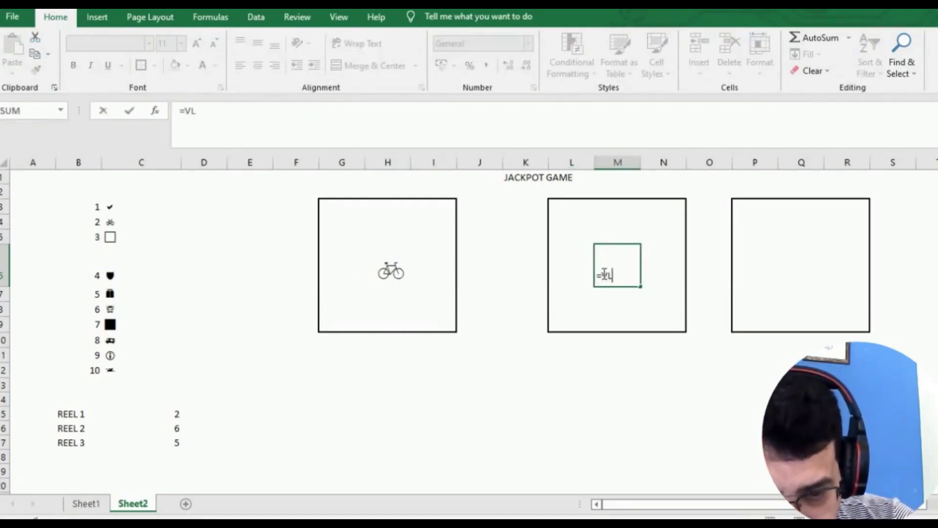
{"action": "type", "text": "OOKU"}
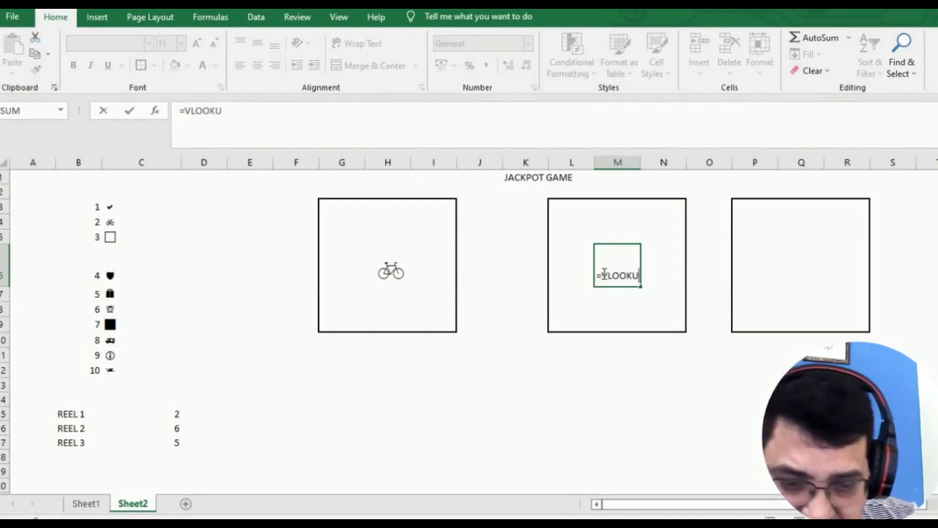
{"action": "type", "text": "P("}
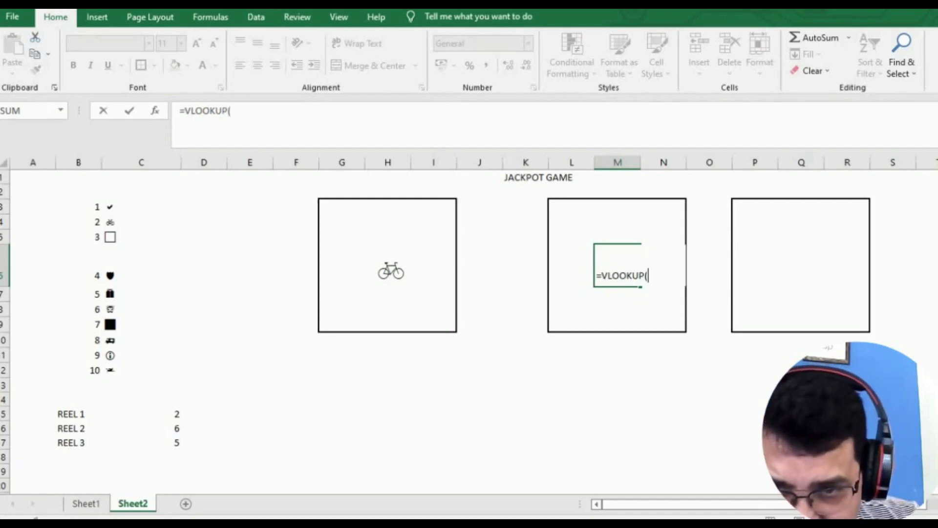
{"action": "left_click", "coordinate": [172, 426]}
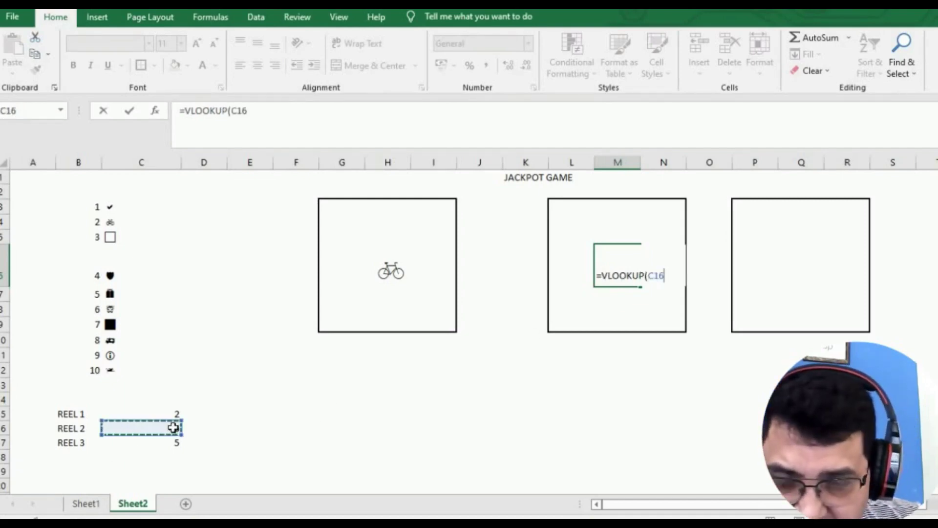
{"action": "type", "text": ","}
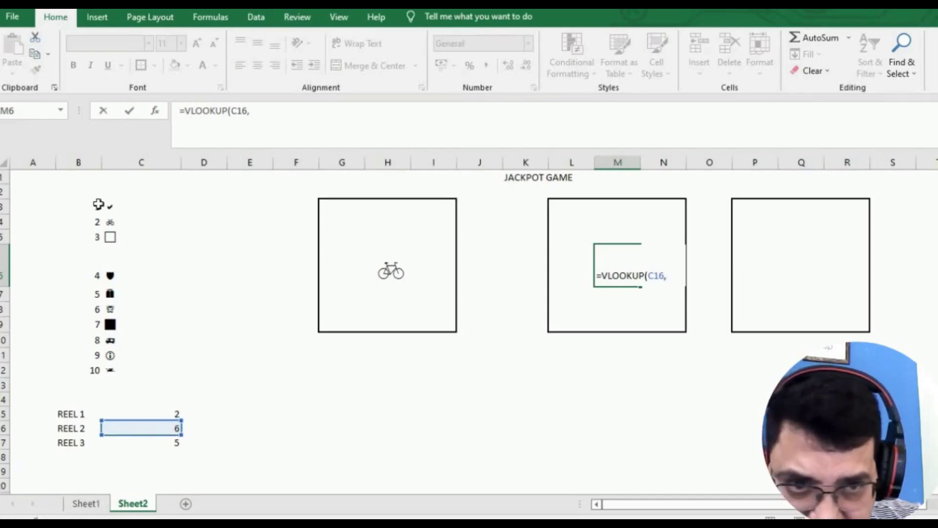
{"action": "left_click_drag", "start_coordinate": [88, 209], "coordinate": [109, 367]}
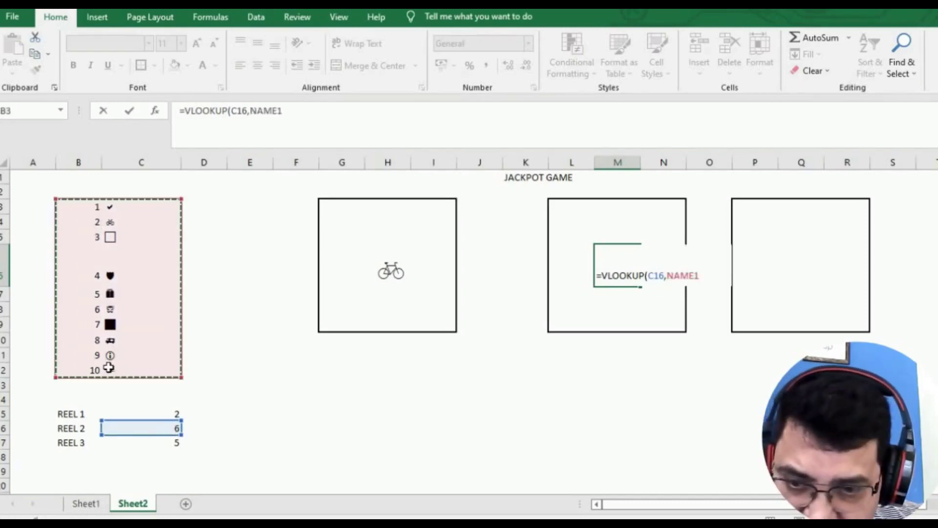
{"action": "type", "text": ","}
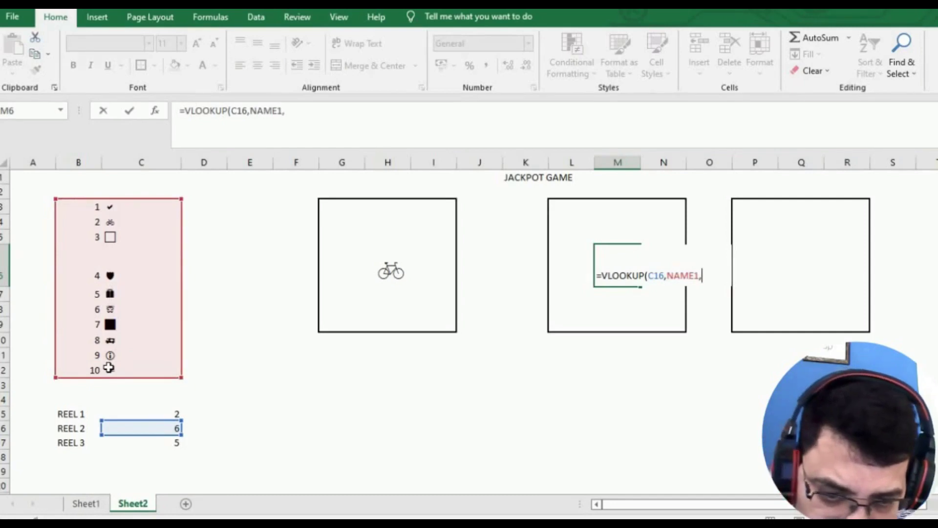
{"action": "type", "text": "2,0"}
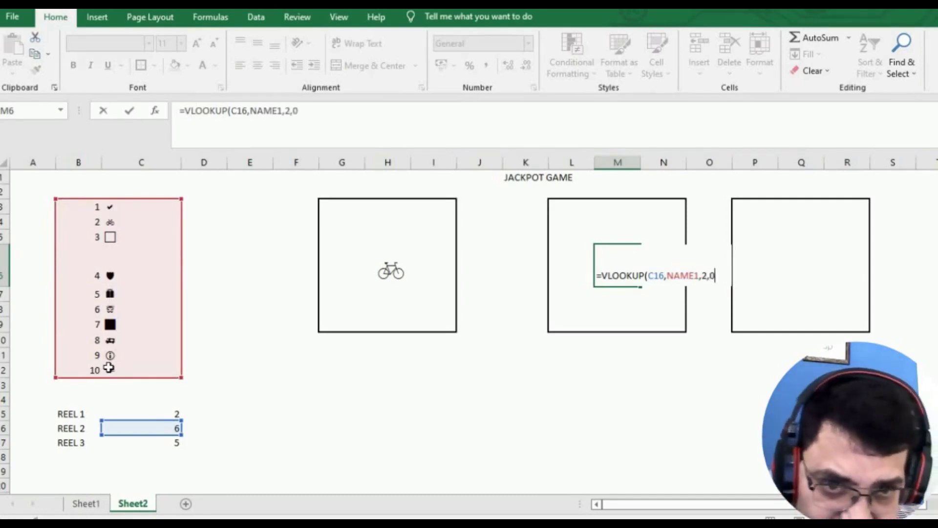
{"action": "type", "text": ")"}
{"action": "key", "text": "Return"}
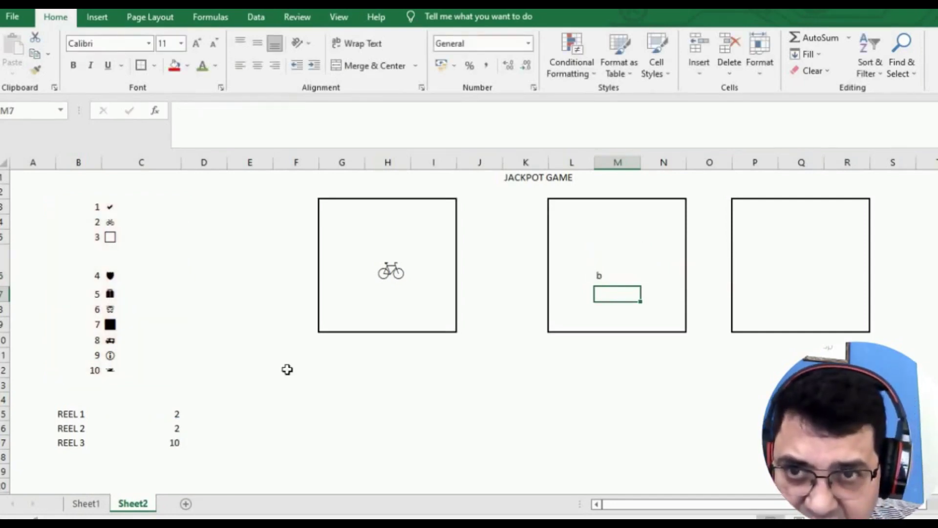
Set M6's font to Webdings and enlarge the reel 2 symbol
{"action": "left_click", "coordinate": [616, 276]}
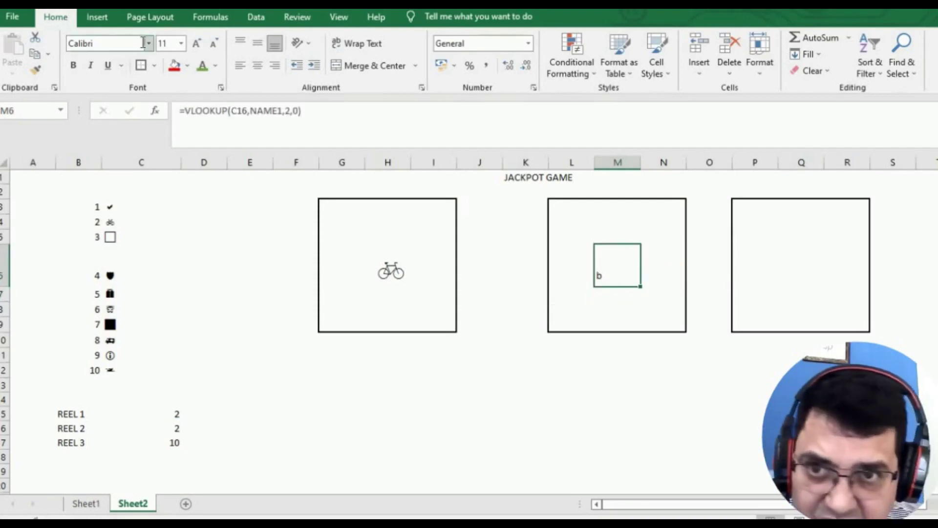
{"action": "left_click", "coordinate": [105, 45]}
{"action": "type", "text": "Webdings"}
{"action": "key", "text": "Return"}
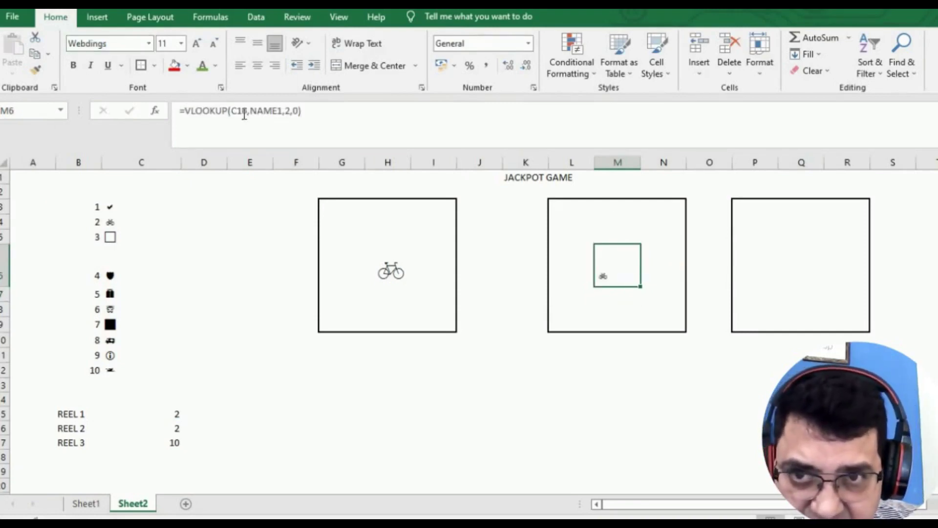
{"action": "left_click", "coordinate": [197, 45]}
{"action": "left_click", "coordinate": [197, 44]}
{"action": "left_click", "coordinate": [197, 45]}
{"action": "left_click", "coordinate": [197, 45]}
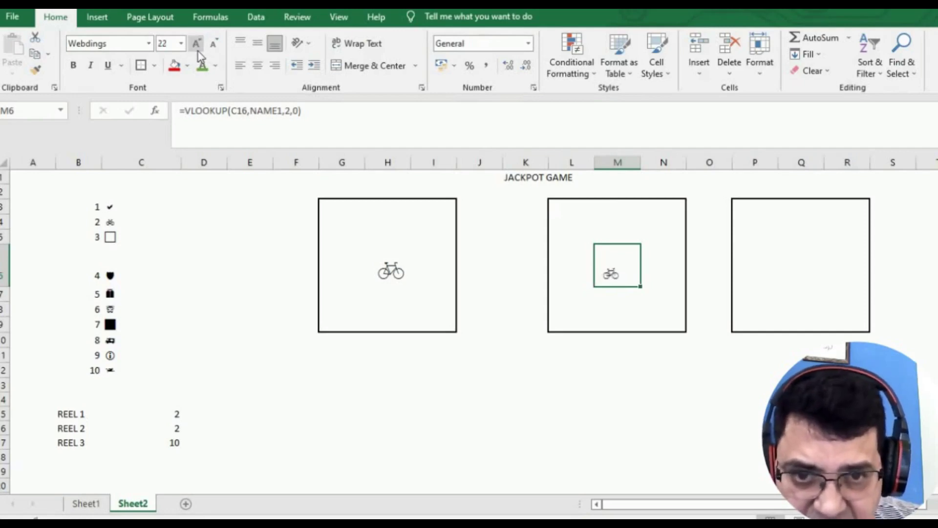
{"action": "left_click", "coordinate": [197, 45]}
{"action": "left_click", "coordinate": [197, 45]}
{"action": "left_click", "coordinate": [197, 45]}
{"action": "left_click", "coordinate": [196, 45]}
{"action": "left_click", "coordinate": [197, 45]}
{"action": "left_click", "coordinate": [196, 45]}
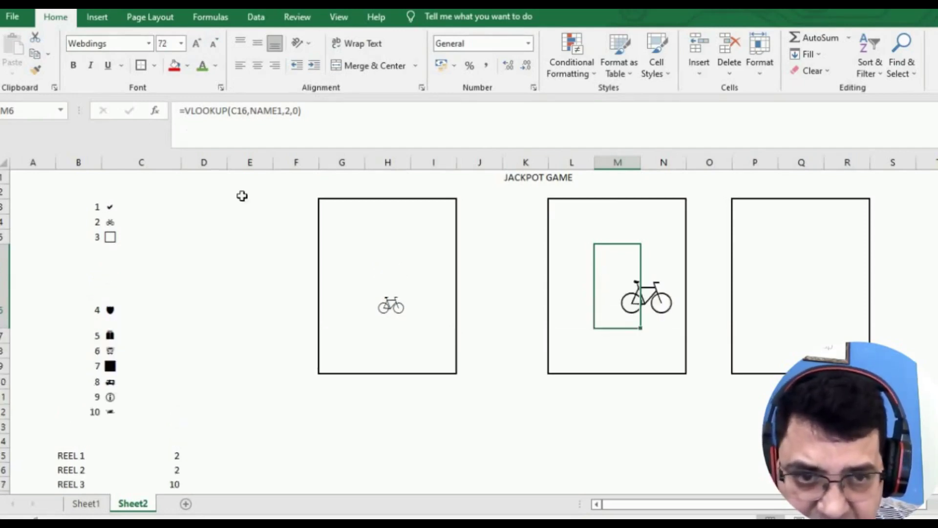
Check H6's size and set M6's font size to exactly 36 to match
{"action": "left_click", "coordinate": [802, 286]}
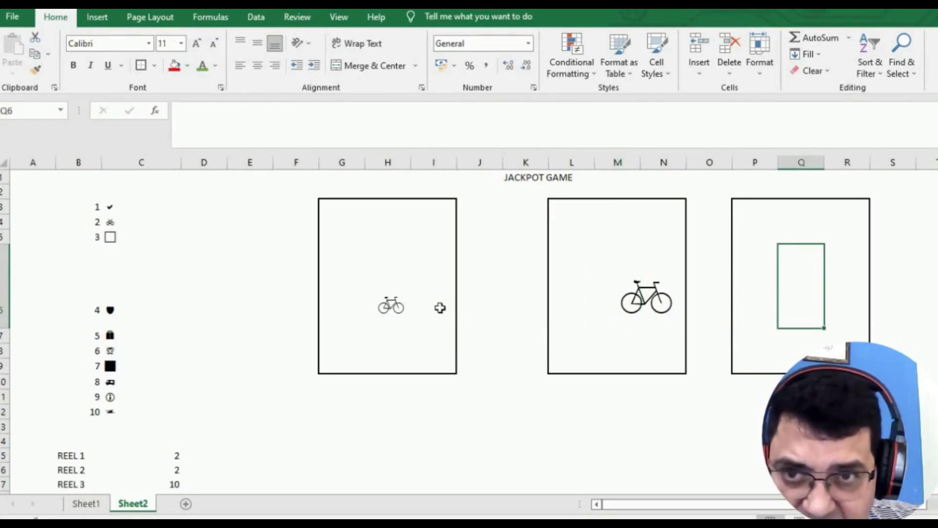
{"action": "left_click", "coordinate": [386, 307]}
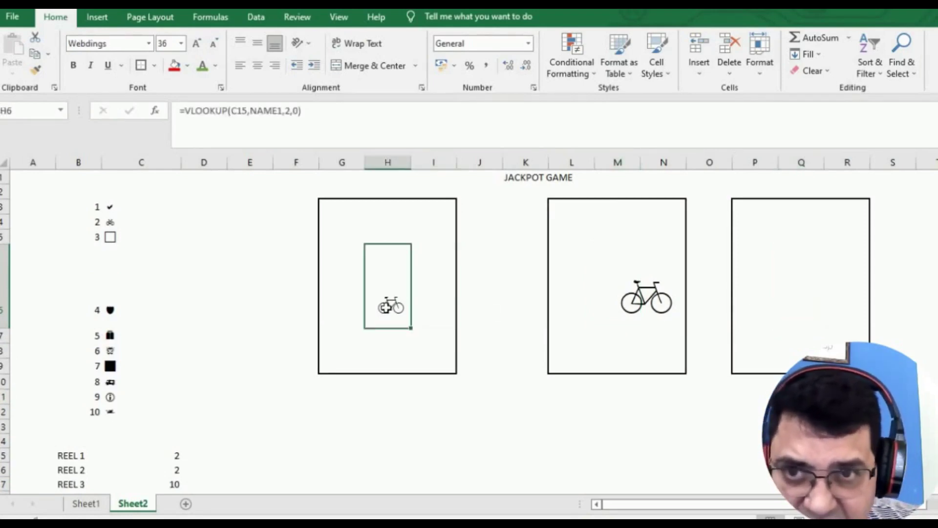
{"action": "left_click", "coordinate": [620, 308]}
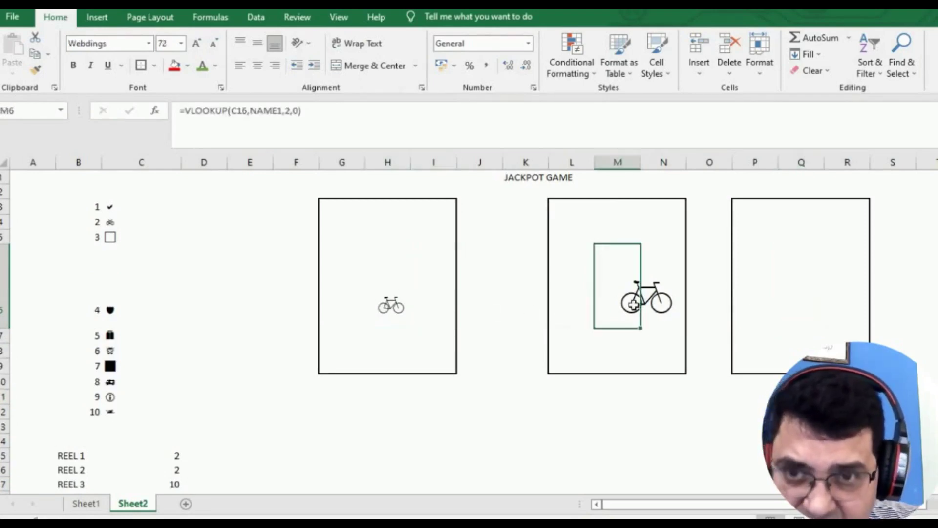
{"action": "left_click", "coordinate": [168, 44]}
{"action": "type", "text": "3"}
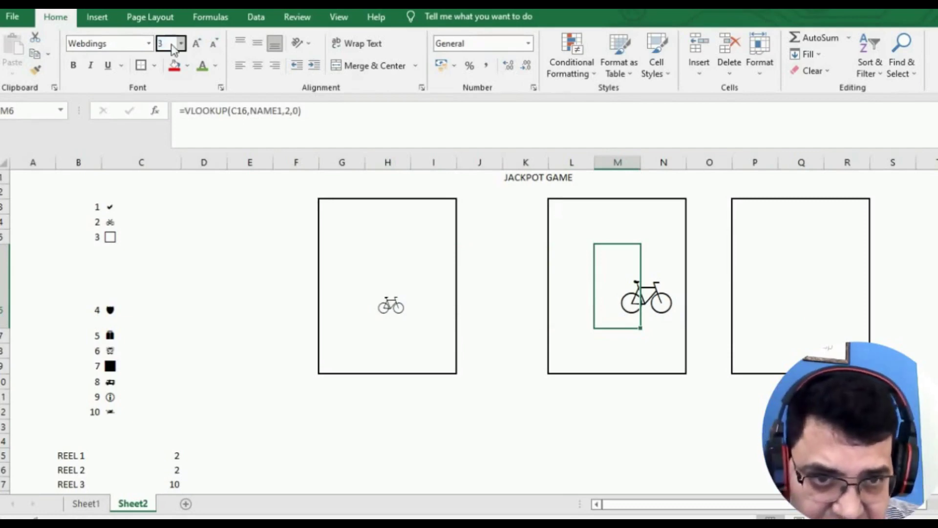
{"action": "type", "text": "6"}
{"action": "key", "text": "Return"}
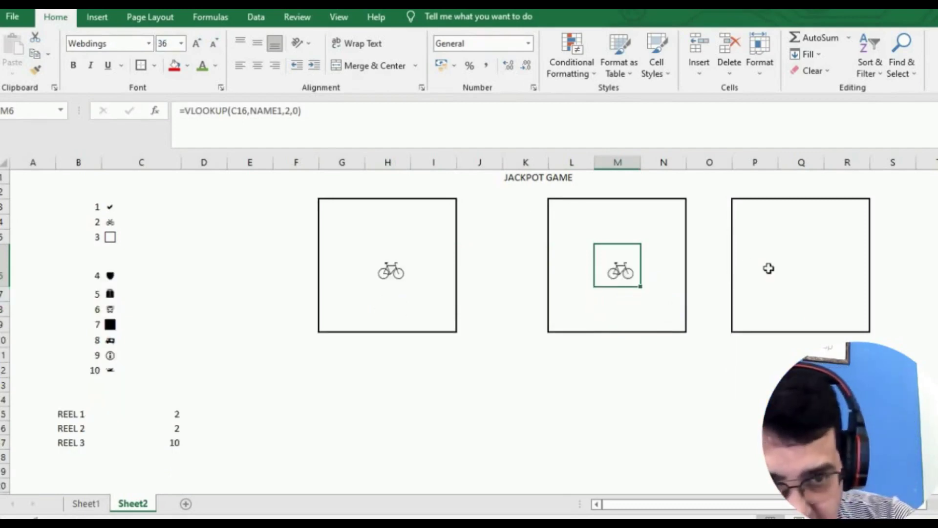
{"action": "left_click", "coordinate": [768, 268]}
Enter =VLOOKUP(C17,NAME1,2,0) in Q6 for reel 3's symbol
{"action": "left_click", "coordinate": [780, 264]}
{"action": "type", "text": "=V"}
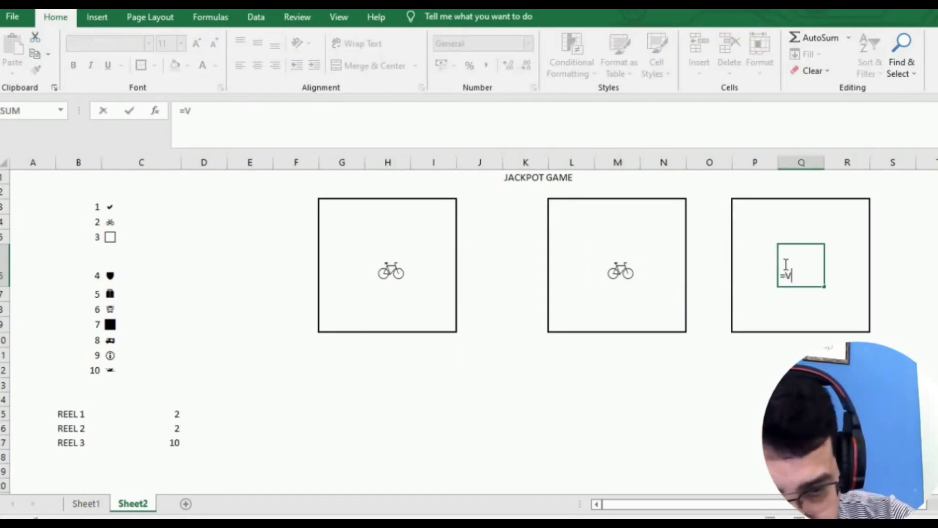
{"action": "type", "text": "LOOKUP"}
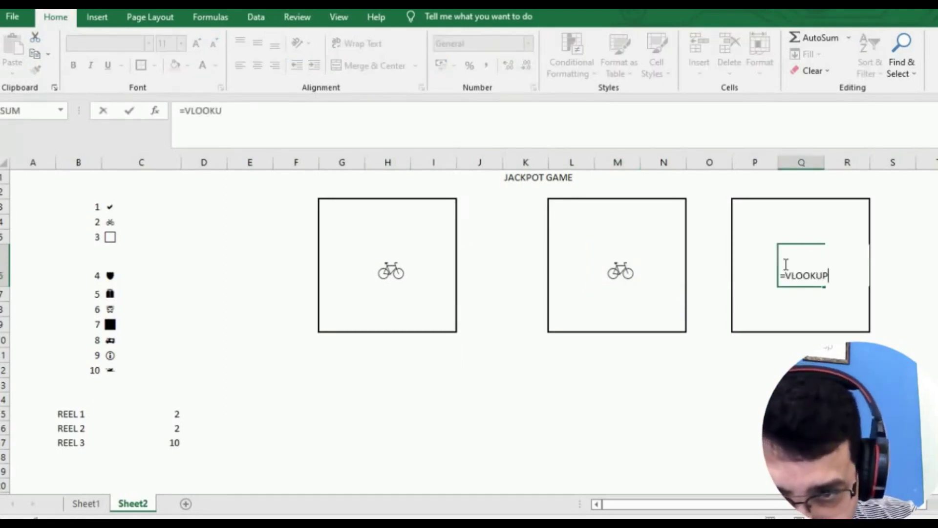
{"action": "type", "text": "("}
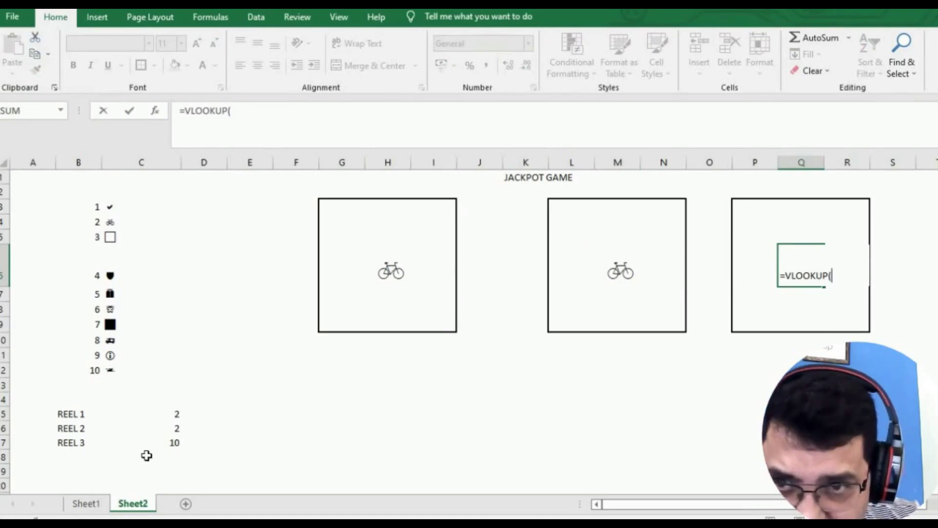
{"action": "left_click", "coordinate": [174, 446]}
{"action": "type", "text": ","}
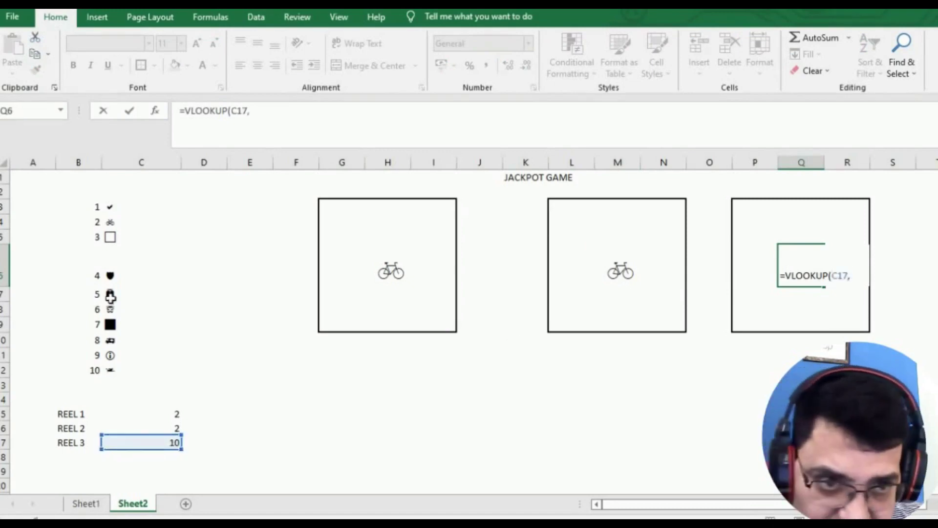
{"action": "left_click_drag", "start_coordinate": [84, 214], "coordinate": [106, 367]}
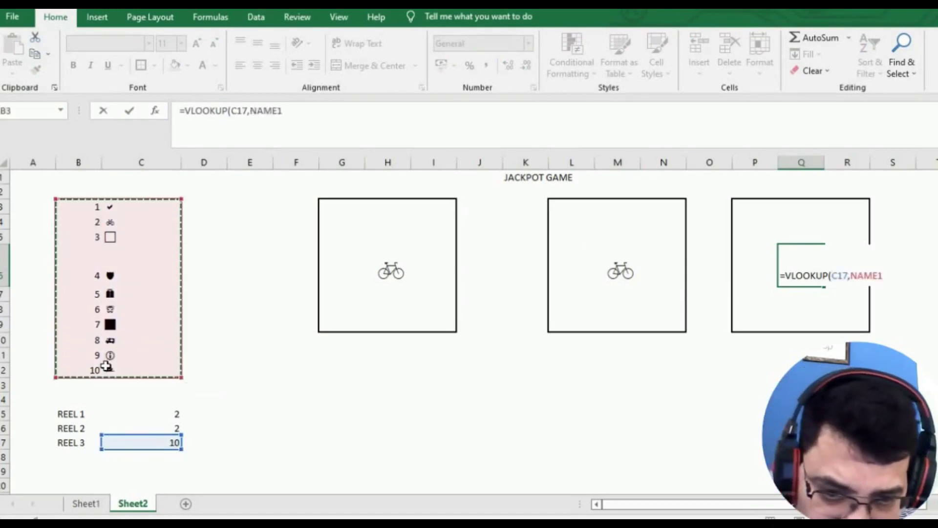
{"action": "type", "text": ","}
{"action": "type", "text": "2"}
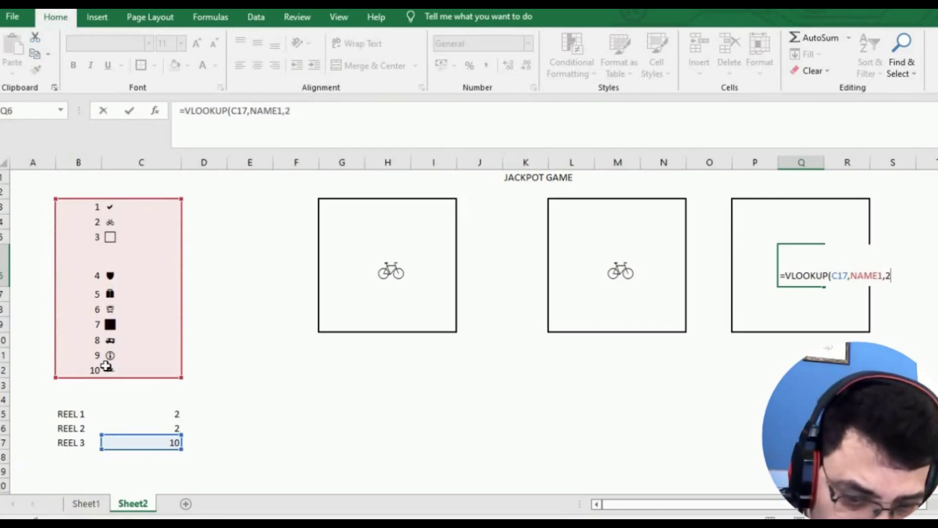
{"action": "type", "text": ",0"}
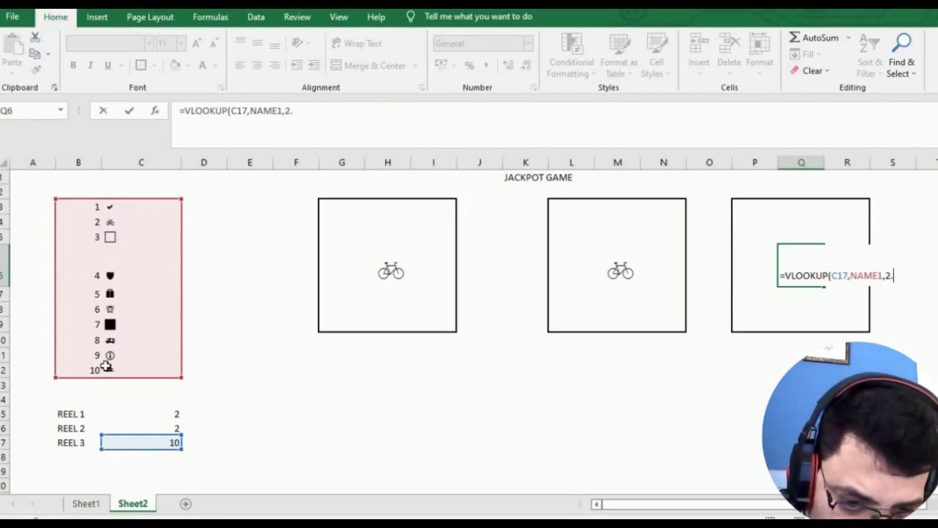
{"action": "type", "text": "0"}
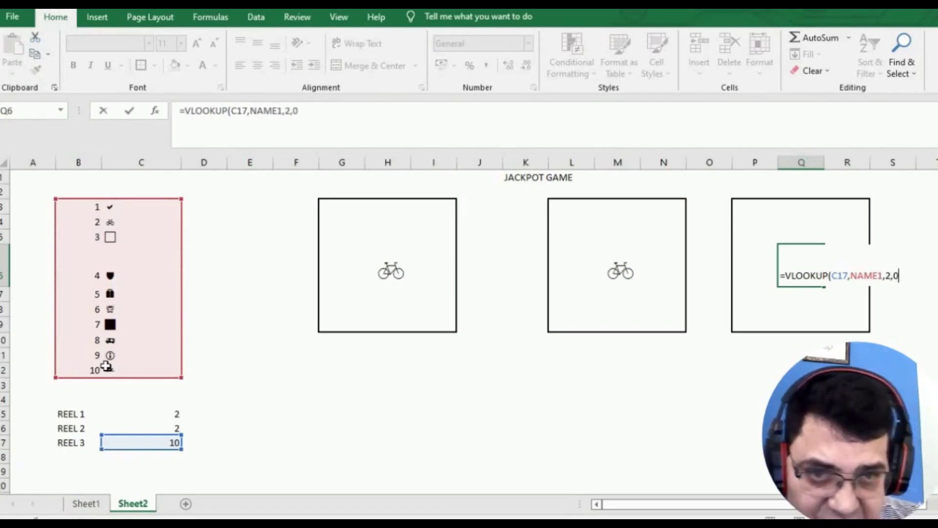
{"action": "key", "text": "Return"}
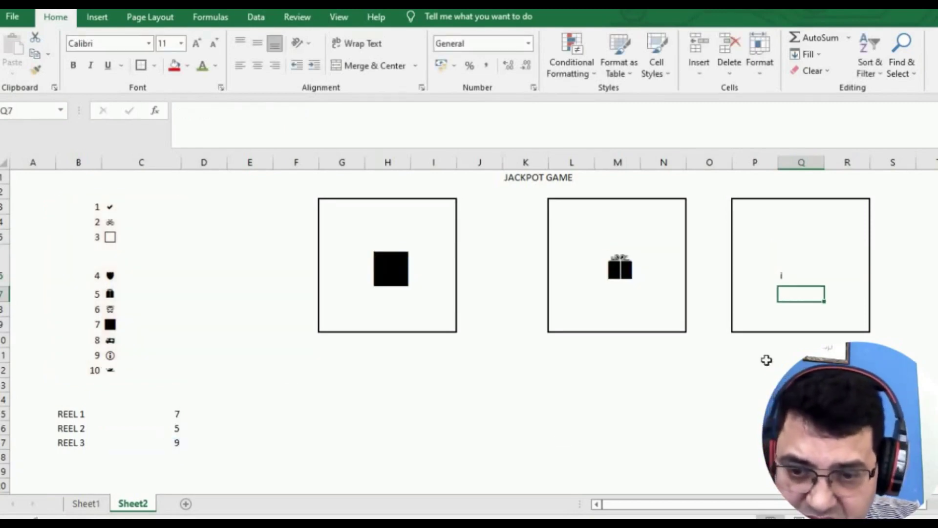
Format Q6 in Webdings at font size 36
{"action": "left_click", "coordinate": [782, 273]}
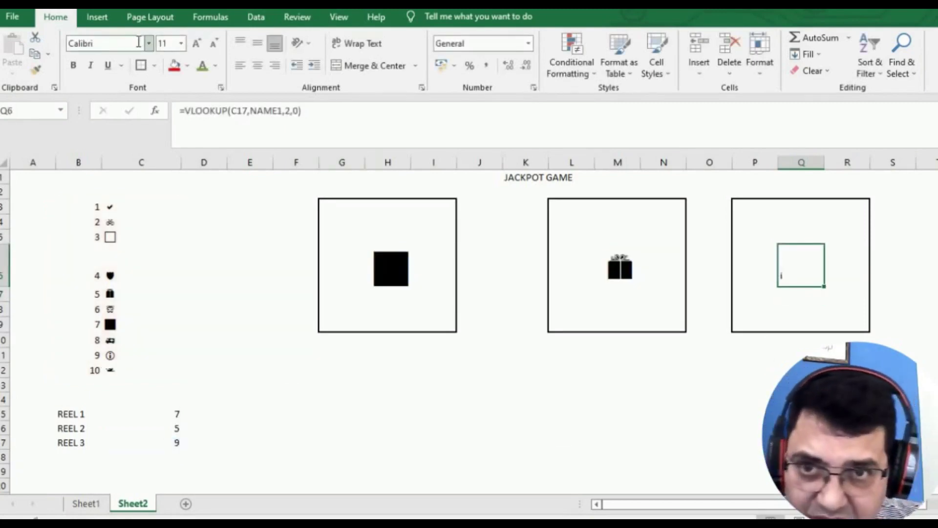
{"action": "left_click", "coordinate": [111, 44]}
{"action": "type", "text": "Webdings"}
{"action": "key", "text": "Return"}
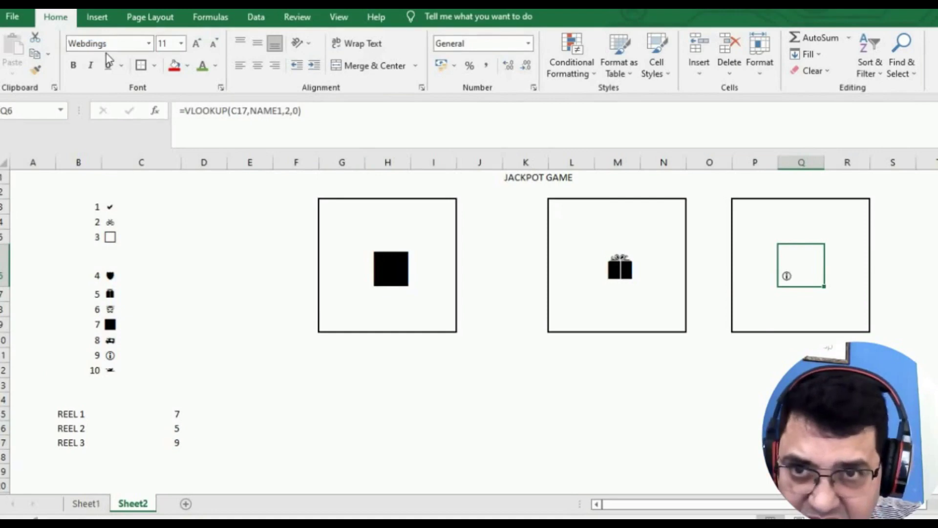
{"action": "left_click", "coordinate": [196, 45]}
{"action": "left_click", "coordinate": [196, 45]}
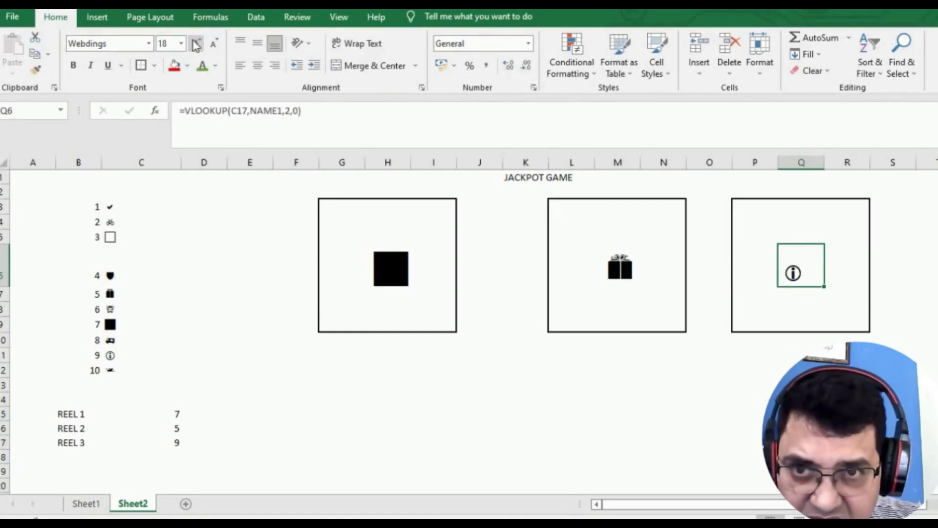
{"action": "left_click", "coordinate": [196, 45]}
{"action": "left_click", "coordinate": [195, 45]}
{"action": "left_click", "coordinate": [196, 45]}
{"action": "left_click", "coordinate": [196, 45]}
{"action": "left_click", "coordinate": [195, 45]}
{"action": "left_click", "coordinate": [196, 45]}
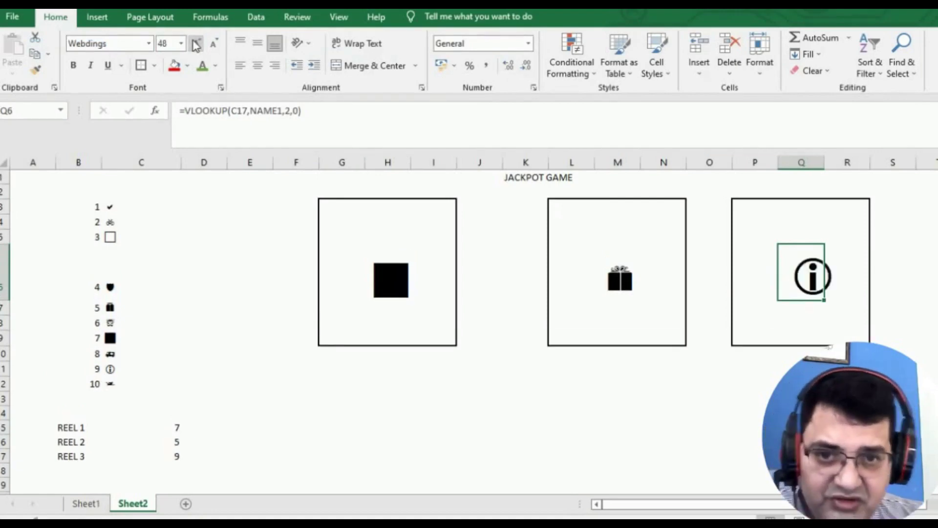
{"action": "left_click", "coordinate": [213, 44]}
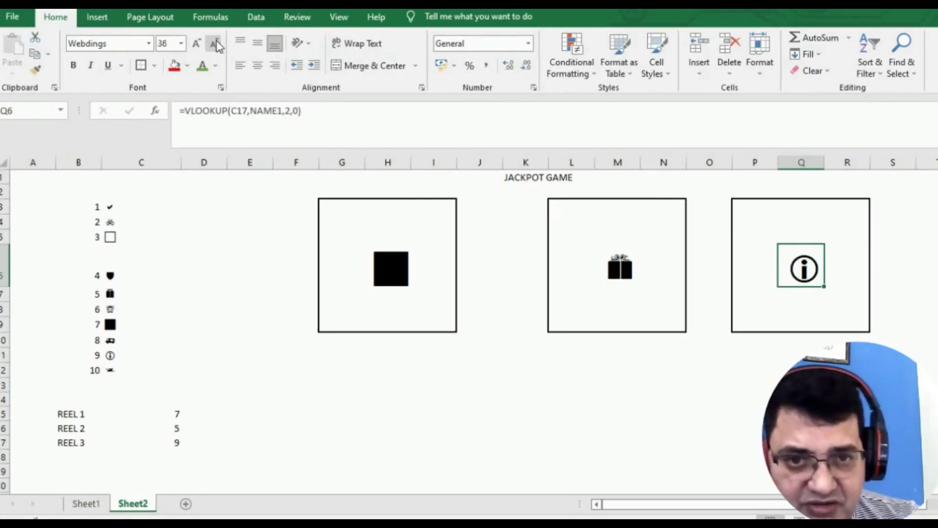
{"action": "left_click", "coordinate": [283, 429]}
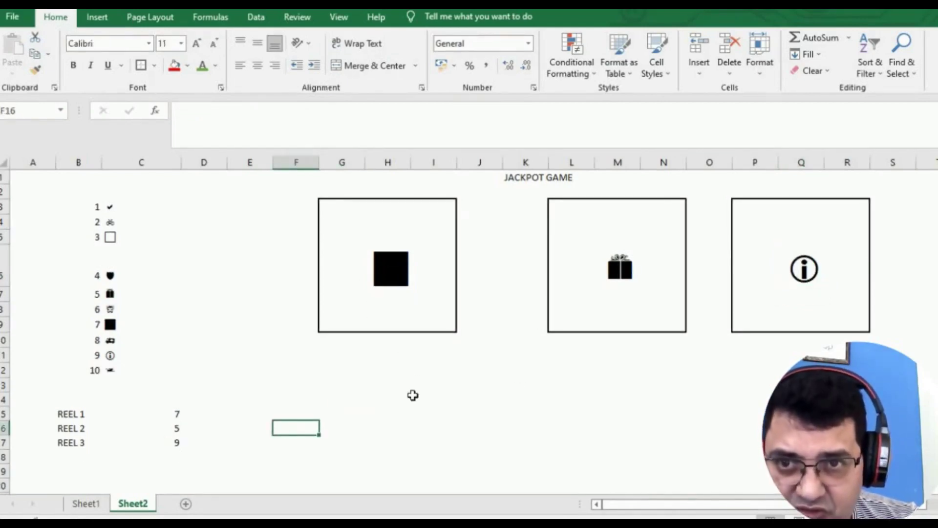
Draw an outside border around I14:N17 beneath the reels
{"action": "left_click_drag", "start_coordinate": [413, 395], "coordinate": [676, 434]}
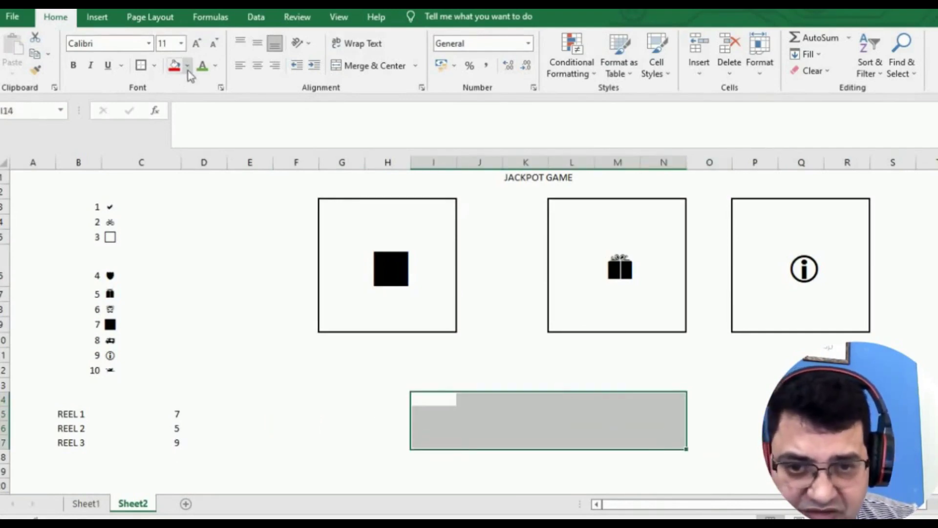
{"action": "left_click", "coordinate": [140, 65]}
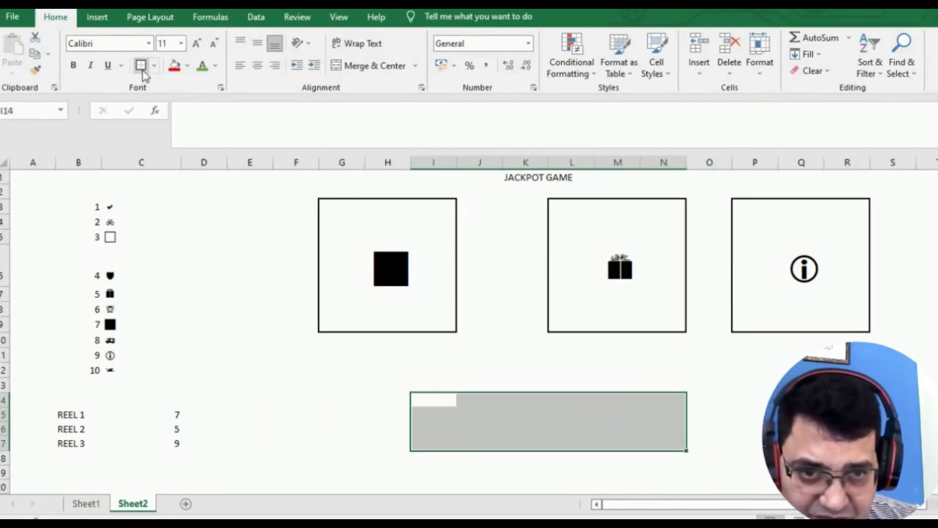
{"action": "left_click", "coordinate": [257, 358]}
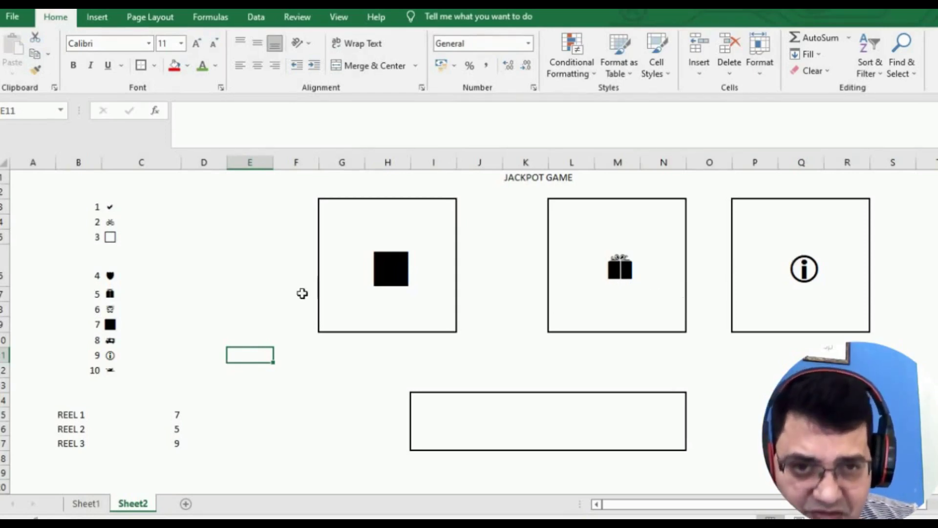
Review the three reel formulas, then select K16 for the prize message
{"action": "left_click", "coordinate": [392, 272]}
{"action": "left_click", "coordinate": [607, 275]}
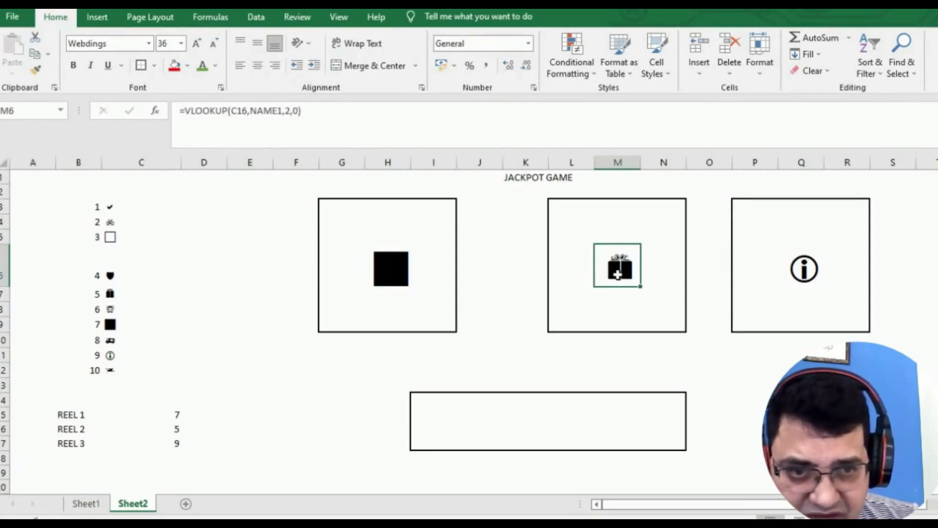
{"action": "left_click", "coordinate": [803, 270]}
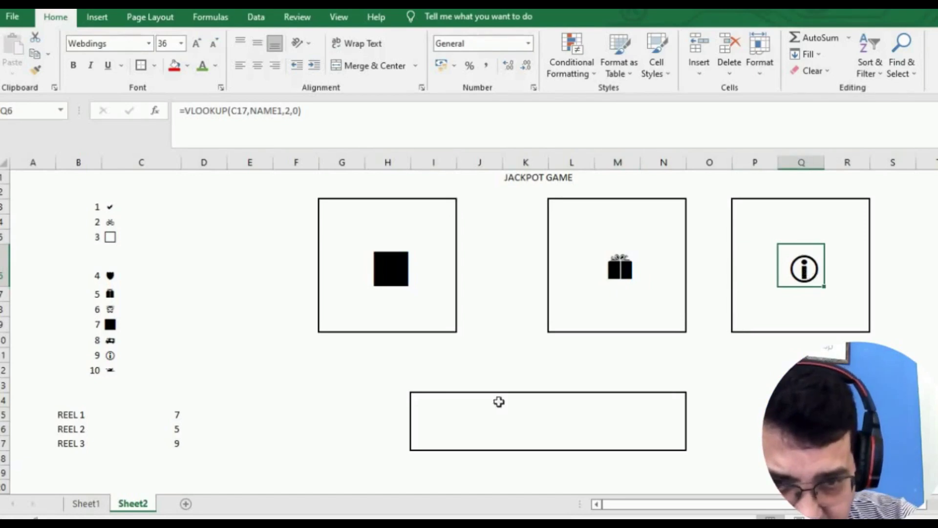
{"action": "left_click", "coordinate": [509, 422]}
Start K16 with =IF(AND(H6=M6,M6=Q6), picking each reel cell as a reference
{"action": "type", "text": "="}
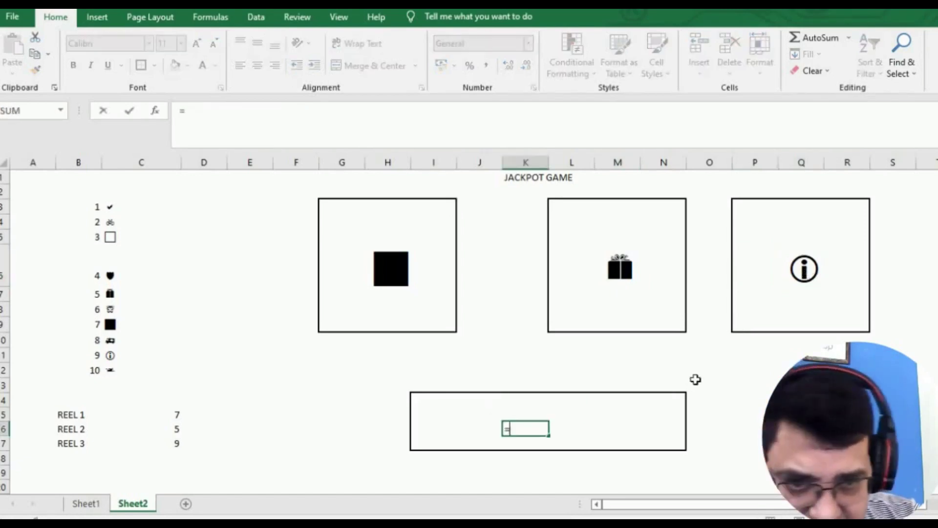
{"action": "type", "text": "IF(AND("}
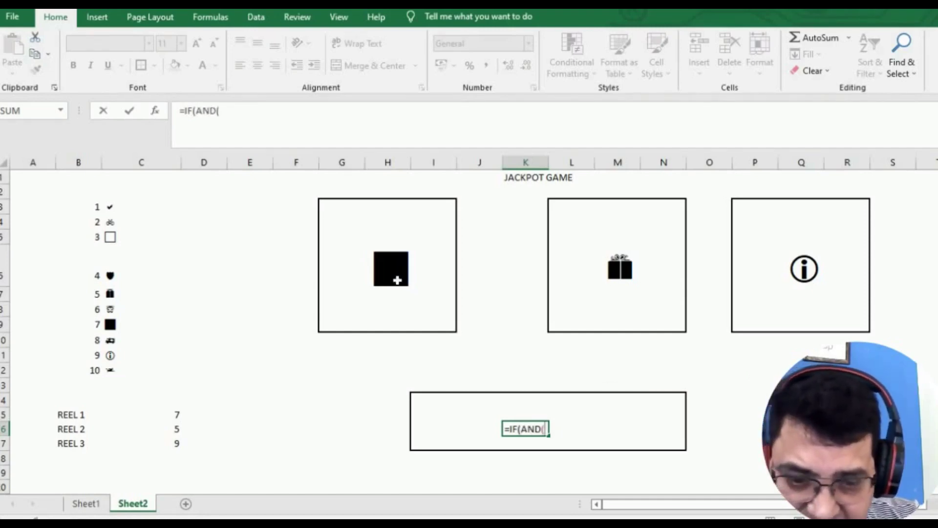
{"action": "left_click", "coordinate": [391, 278]}
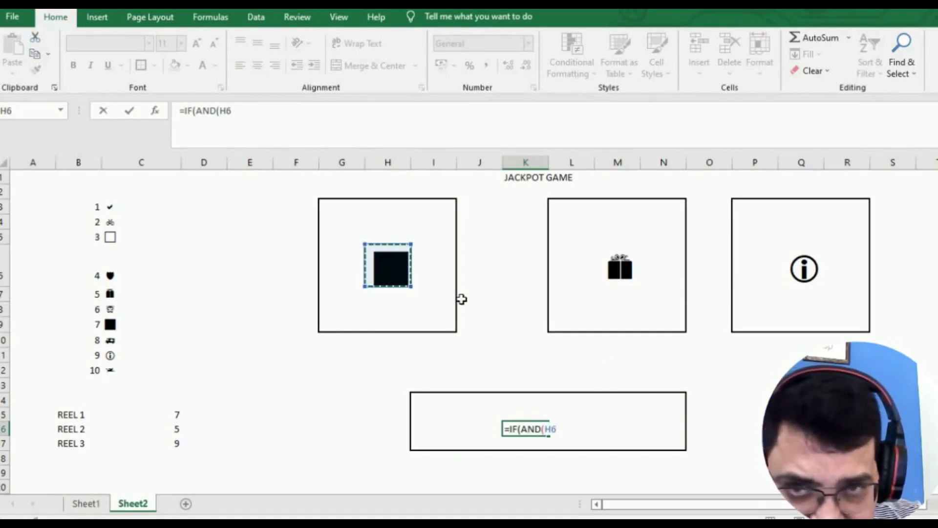
{"action": "type", "text": "="}
{"action": "left_click", "coordinate": [623, 270]}
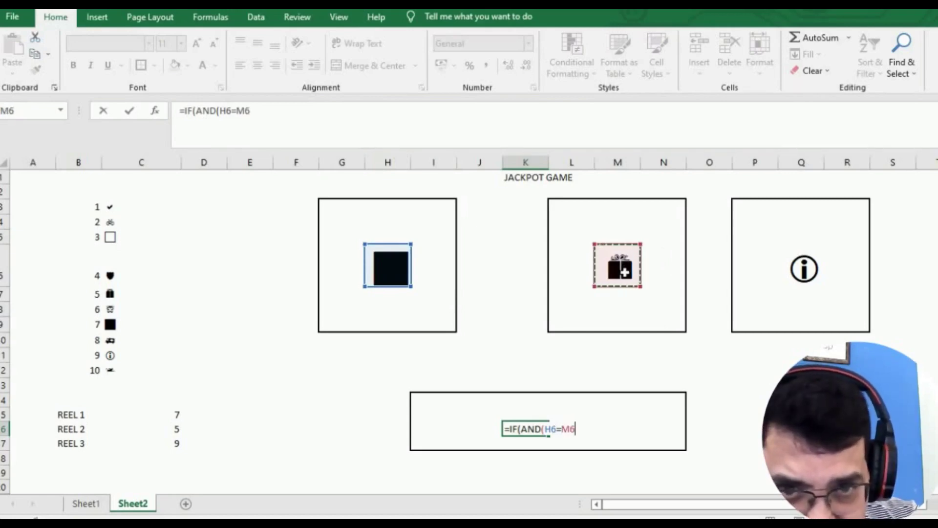
{"action": "type", "text": ","}
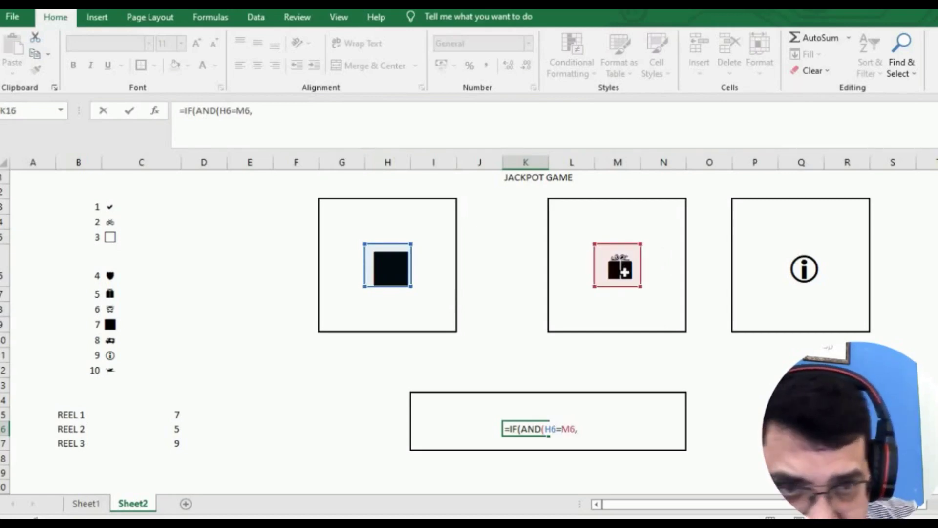
{"action": "left_click", "coordinate": [618, 270]}
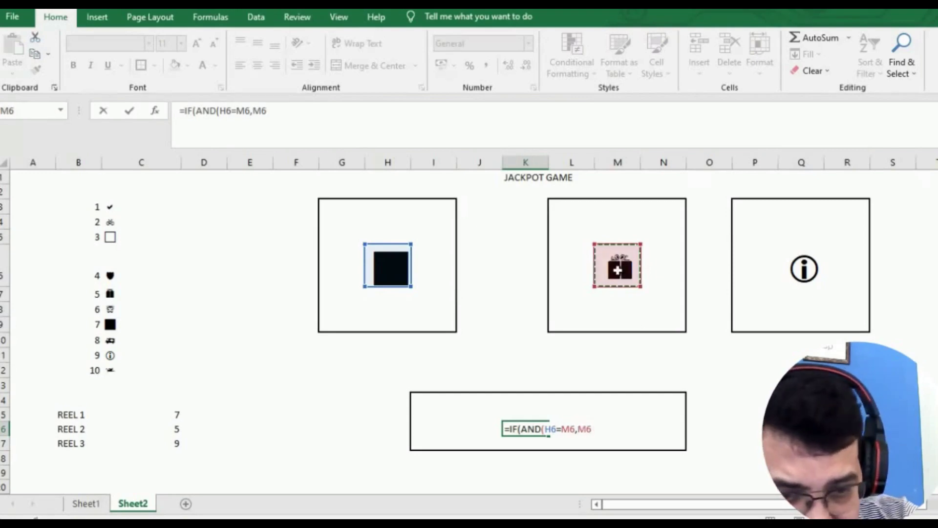
{"action": "type", "text": "="}
{"action": "left_click", "coordinate": [798, 269]}
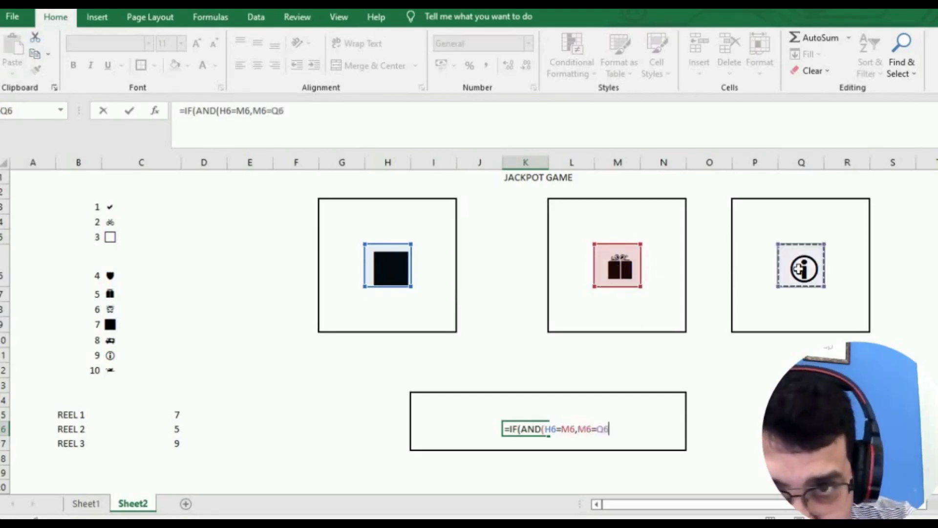
{"action": "type", "text": "),"}
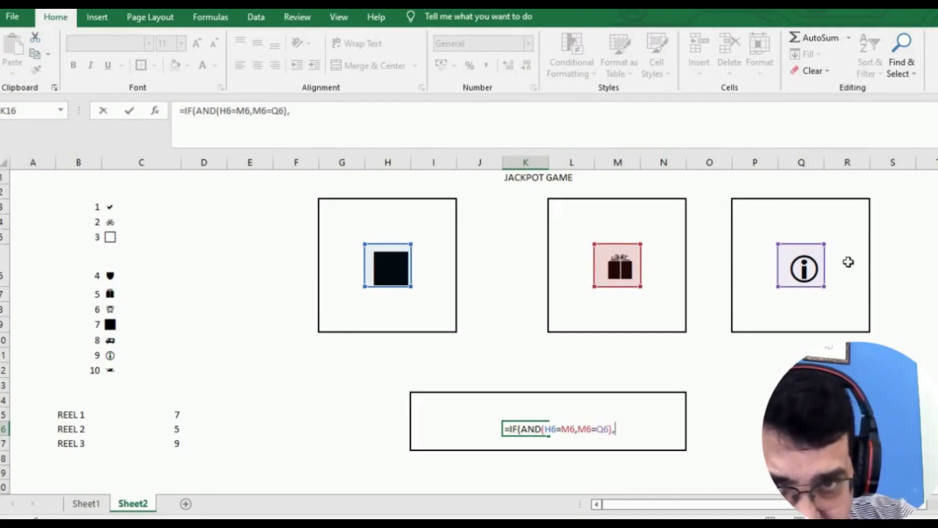
Add "WINNER" and nested IFs returning "1000 WON", "WON 500" or a blank to K16
{"action": "type", "text": "\"WINNER\""}
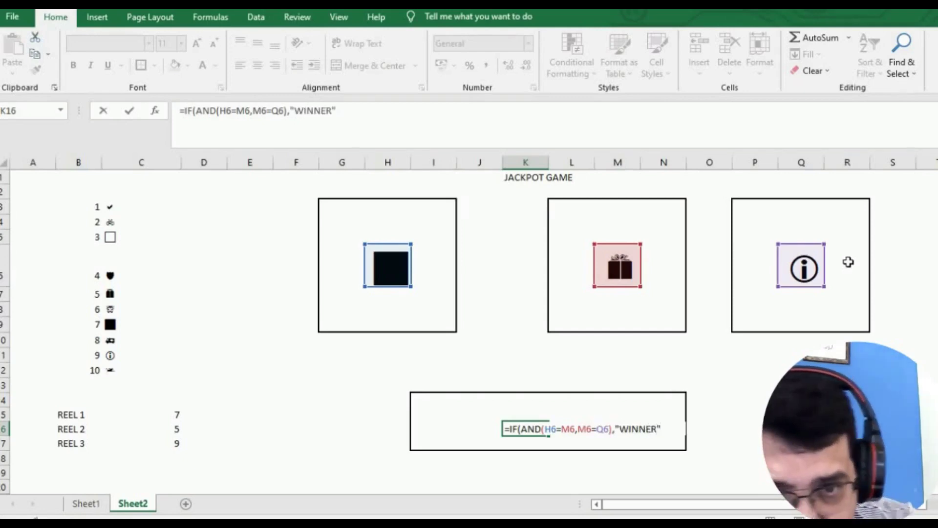
{"action": "type", "text": "IF"}
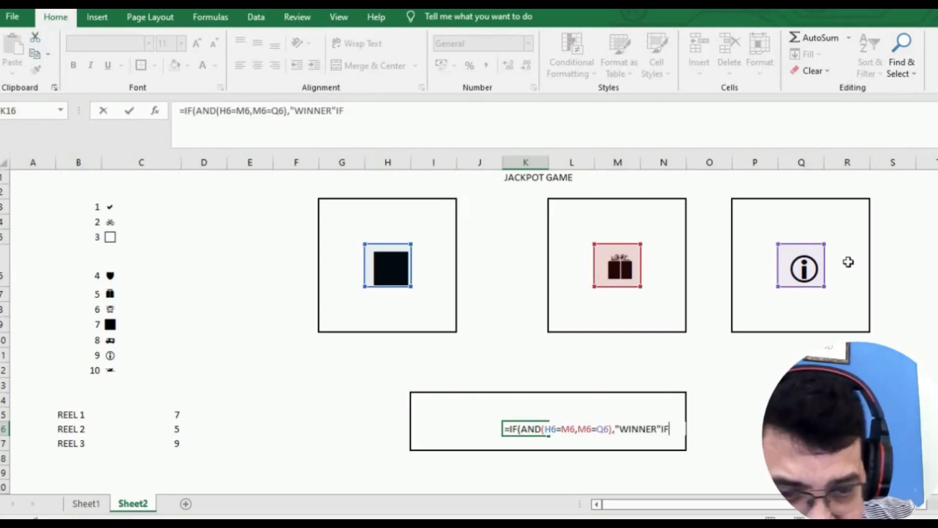
{"action": "type", "text": "("}
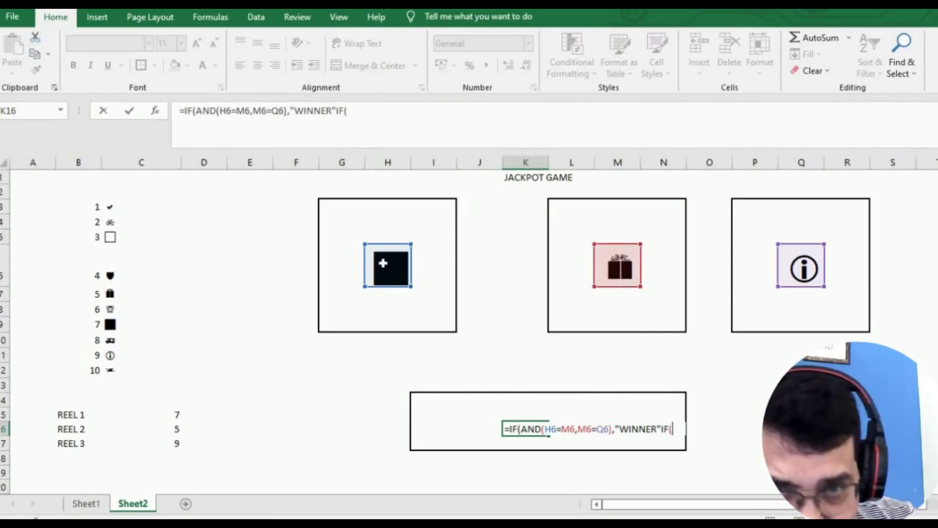
{"action": "type", "text": "H6="}
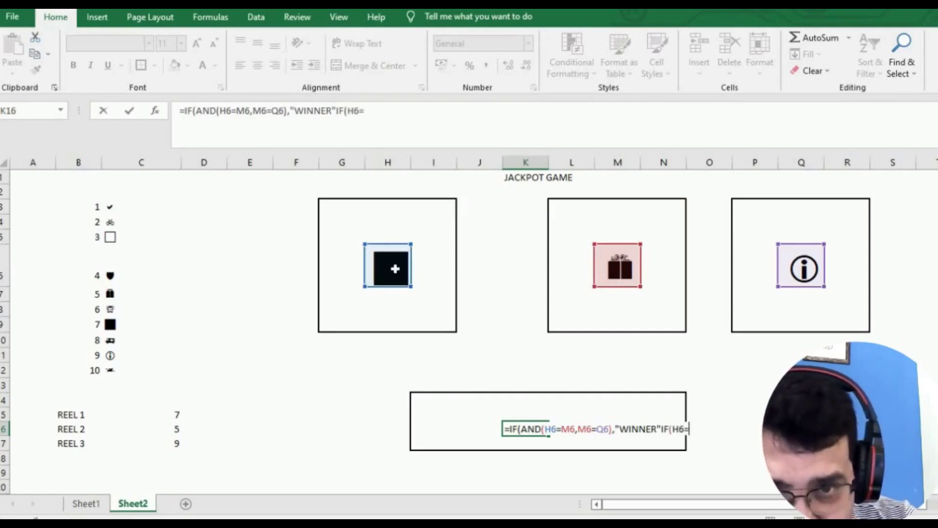
{"action": "left_click", "coordinate": [612, 268]}
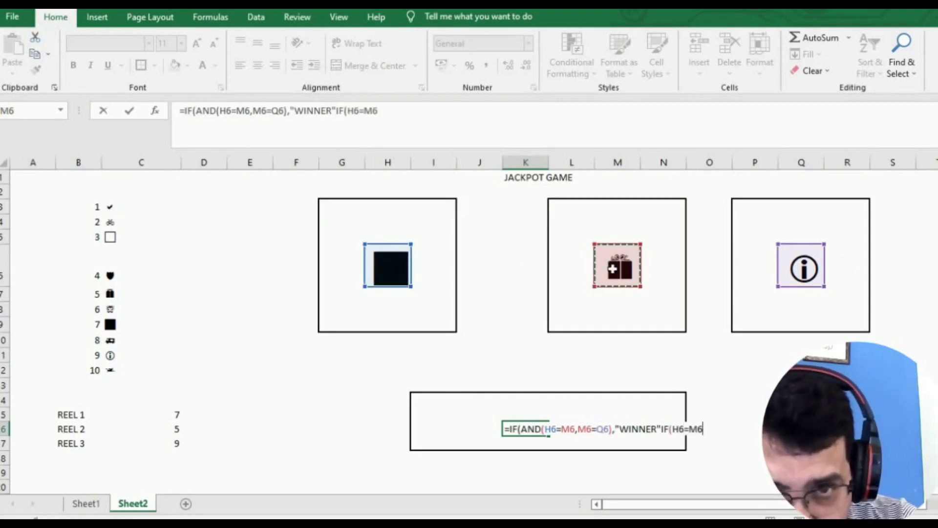
{"action": "type", "text": ",\"1"}
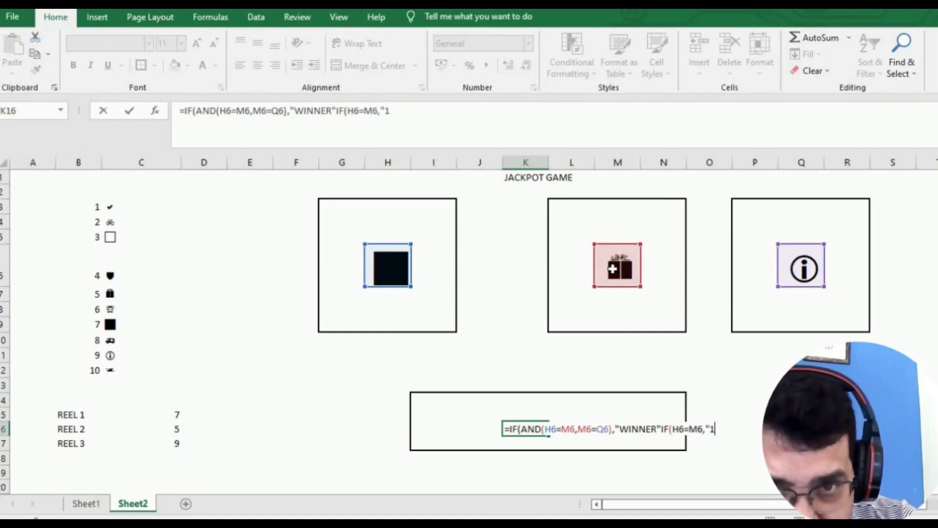
{"action": "type", "text": "000 WON\",IF("}
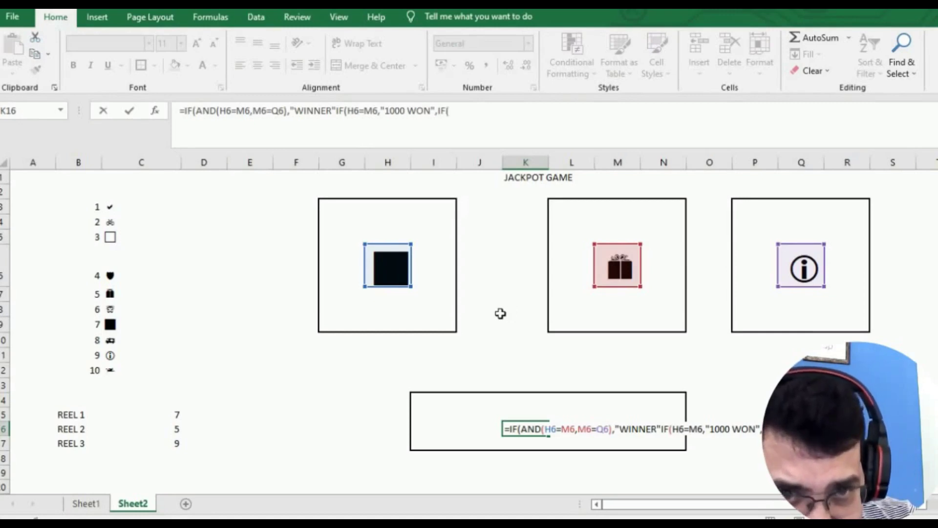
{"action": "left_click", "coordinate": [621, 273]}
{"action": "type", "text": "="}
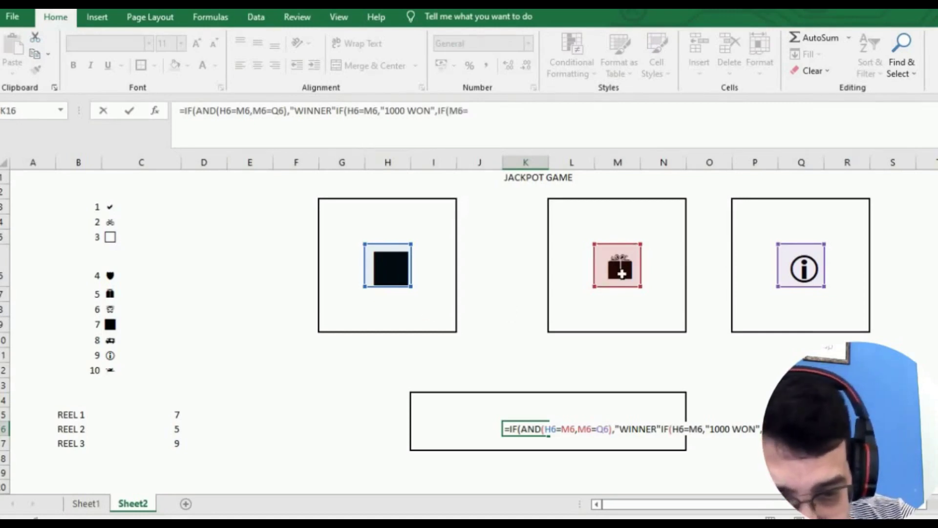
{"action": "left_click", "coordinate": [785, 261]}
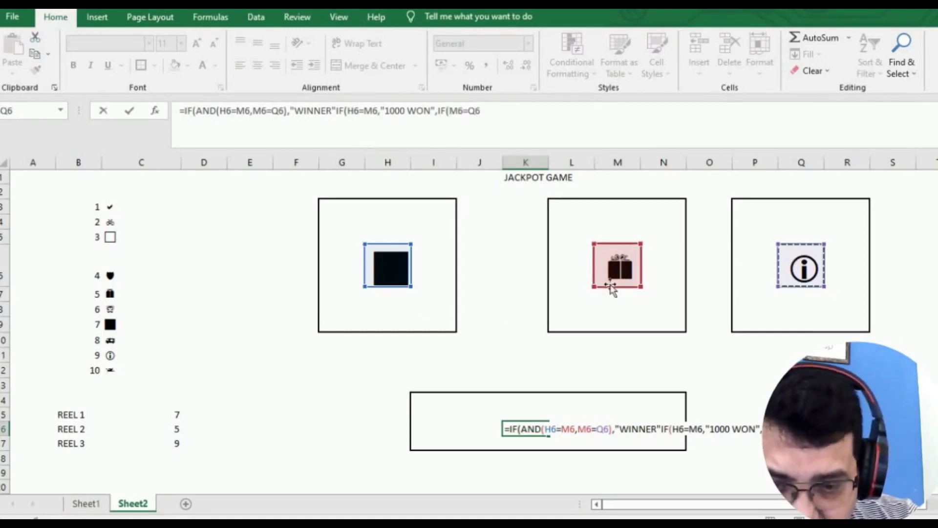
{"action": "type", "text": ",\"W"}
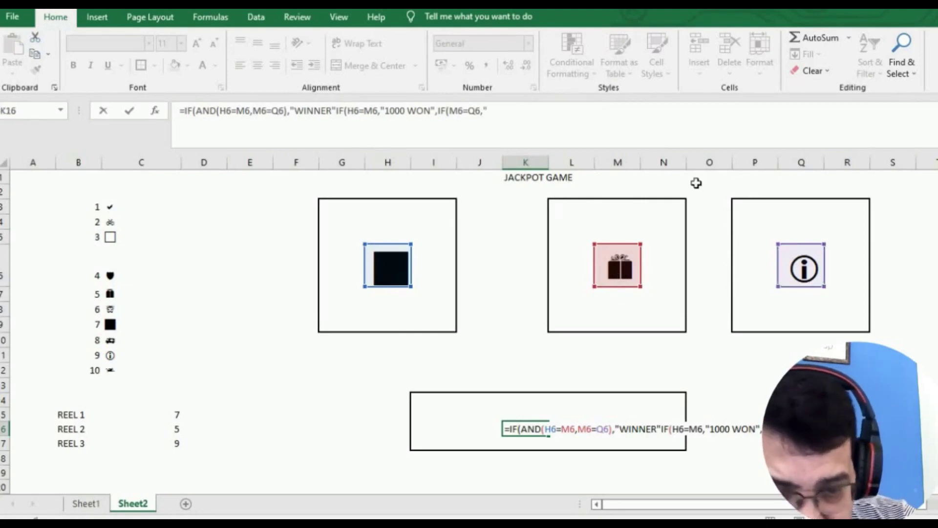
{"action": "type", "text": "ON 500\""}
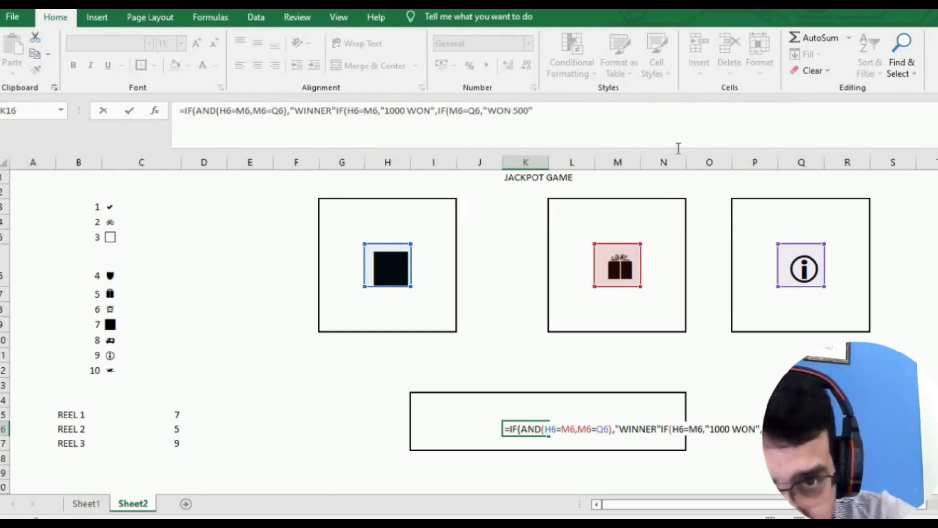
{"action": "left_click", "coordinate": [575, 121]}
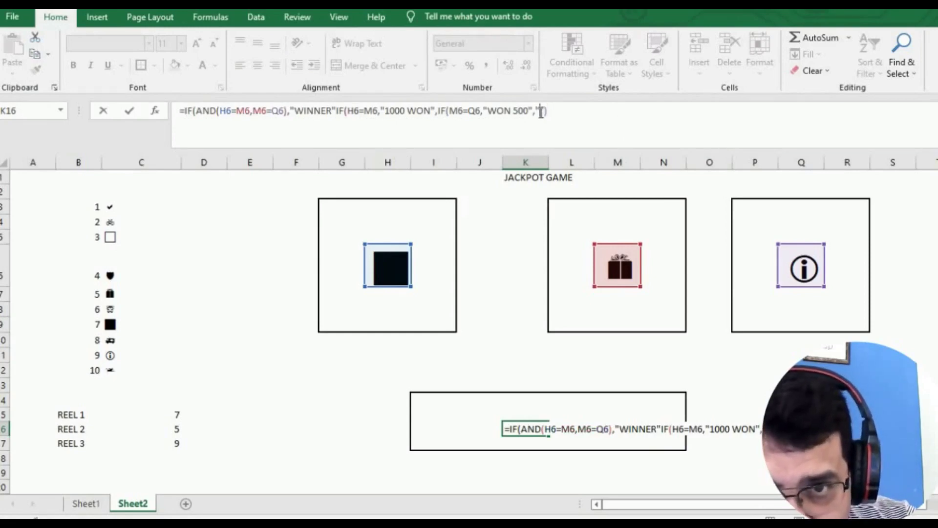
{"action": "type", "text": ")"}
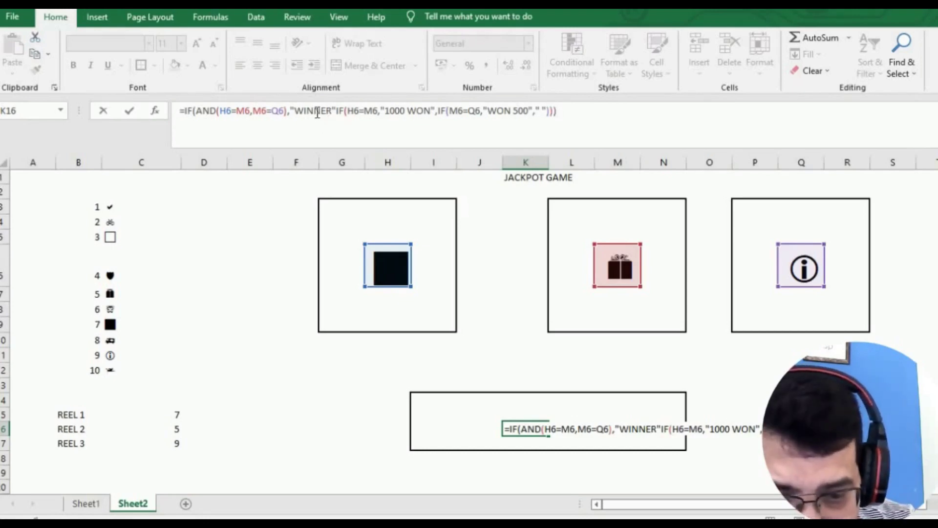
Insert 100000 before WINNER in the K16 formula and dismiss the resulting error
{"action": "left_click", "coordinate": [296, 110]}
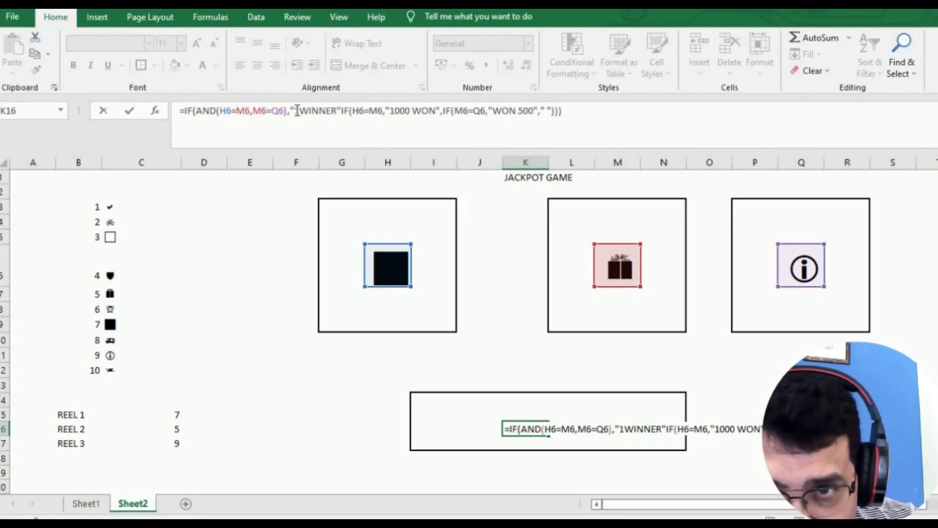
{"action": "type", "text": "100000"}
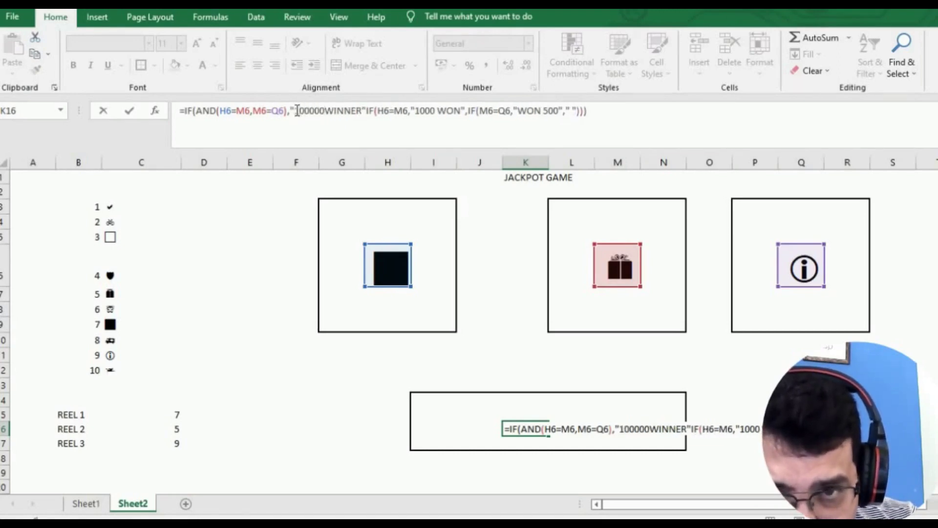
{"action": "left_click", "coordinate": [134, 115]}
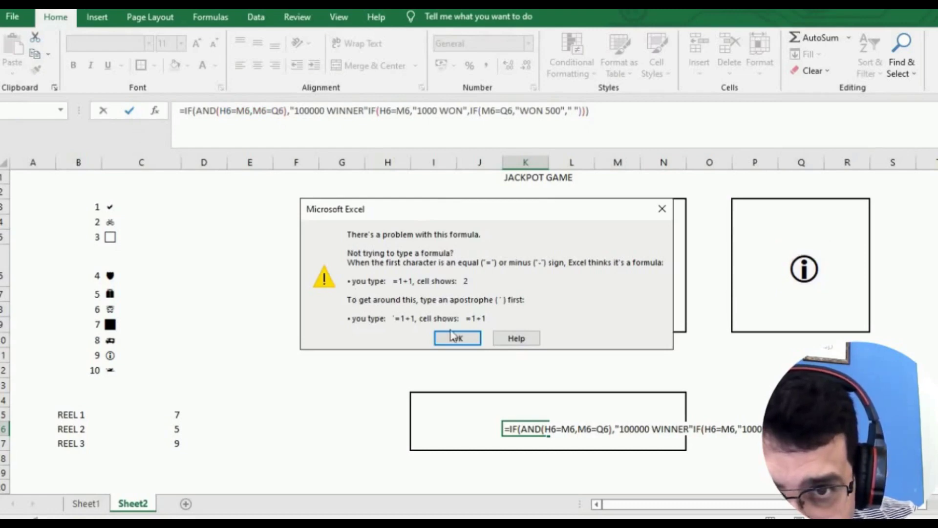
{"action": "left_click", "coordinate": [469, 341]}
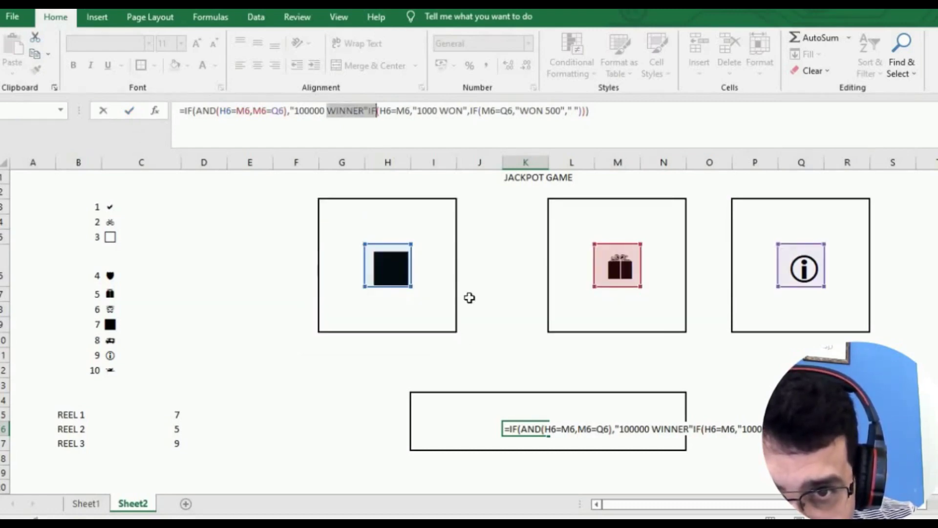
Add the missing comma after "100000 WINNER" so the prize formula is accepted
{"action": "left_click", "coordinate": [396, 110]}
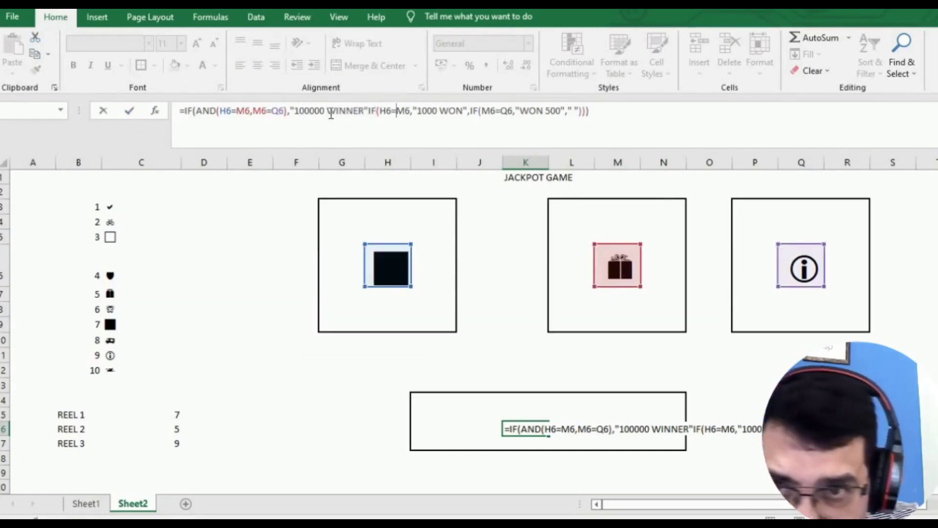
{"action": "left_click", "coordinate": [370, 111]}
{"action": "type", "text": ","}
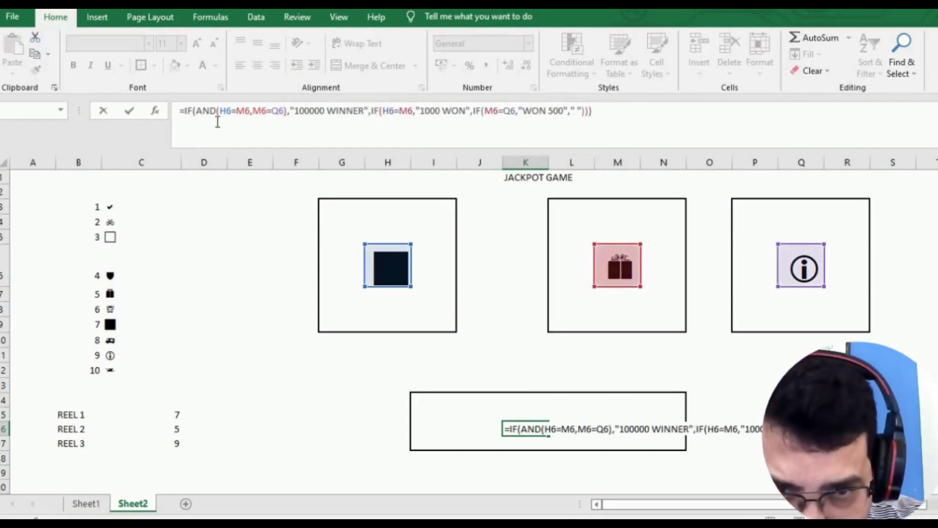
{"action": "left_click", "coordinate": [131, 112]}
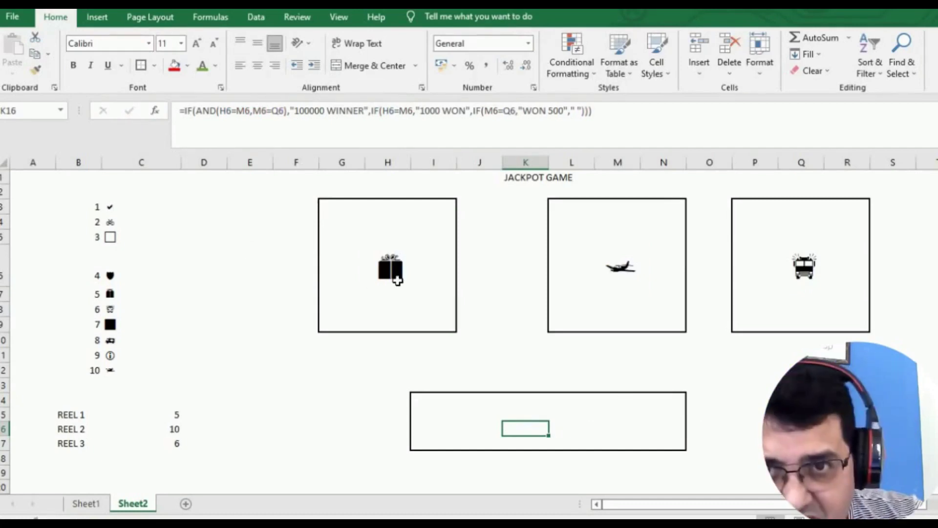
Recalculate with F9 to land 7, 8, 8 and enlarge the WON 500 message text
{"action": "key", "text": "F9"}
{"action": "key", "text": "F9"}
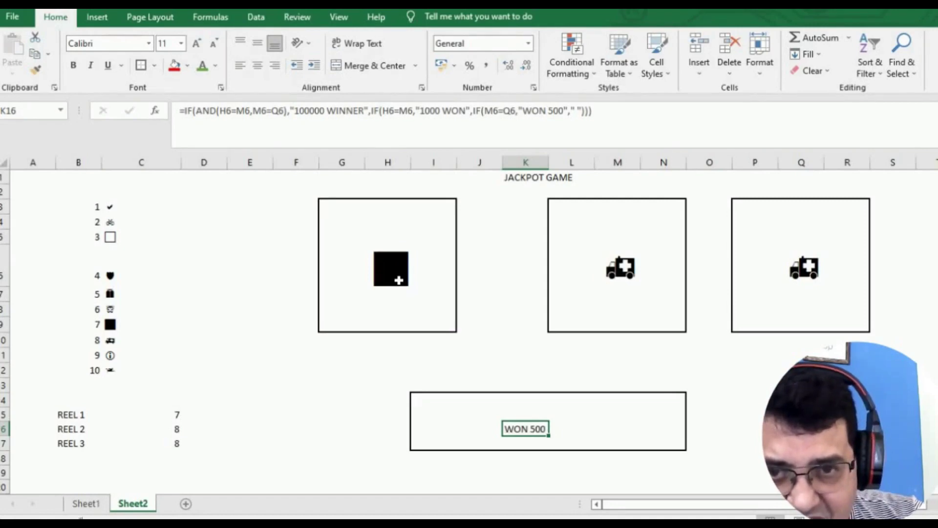
{"action": "left_click", "coordinate": [197, 46]}
{"action": "left_click", "coordinate": [198, 46]}
{"action": "left_click", "coordinate": [198, 47]}
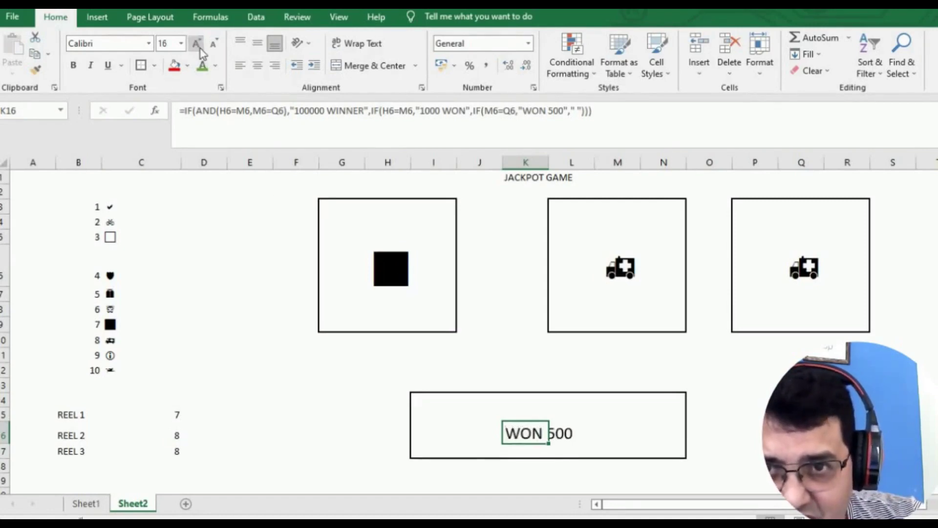
{"action": "left_click", "coordinate": [198, 46]}
{"action": "left_click", "coordinate": [198, 47]}
{"action": "left_click", "coordinate": [198, 46]}
{"action": "left_click", "coordinate": [567, 383]}
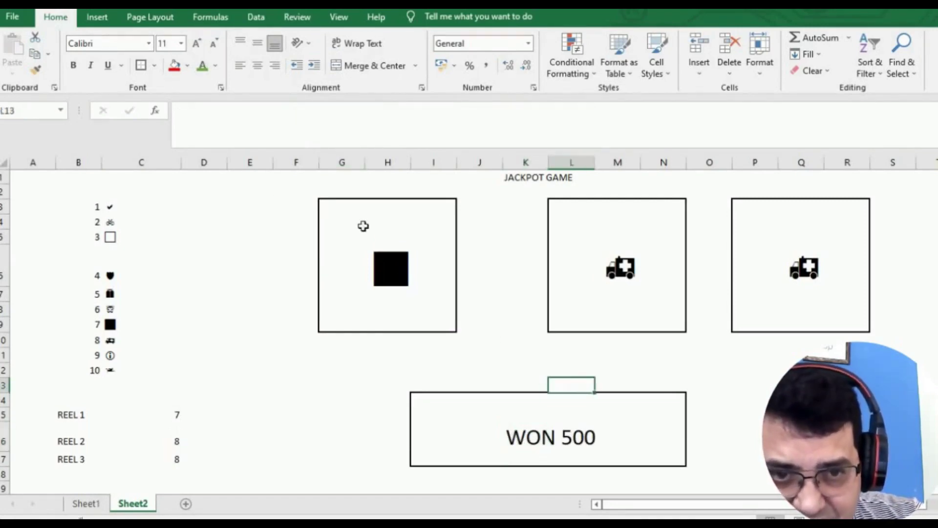
Fill the left, middle and right reel boxes (G3, L3, P3 blocks) with solid red
{"action": "left_click", "coordinate": [336, 209]}
{"action": "left_click_drag", "start_coordinate": [336, 209], "coordinate": [437, 320]}
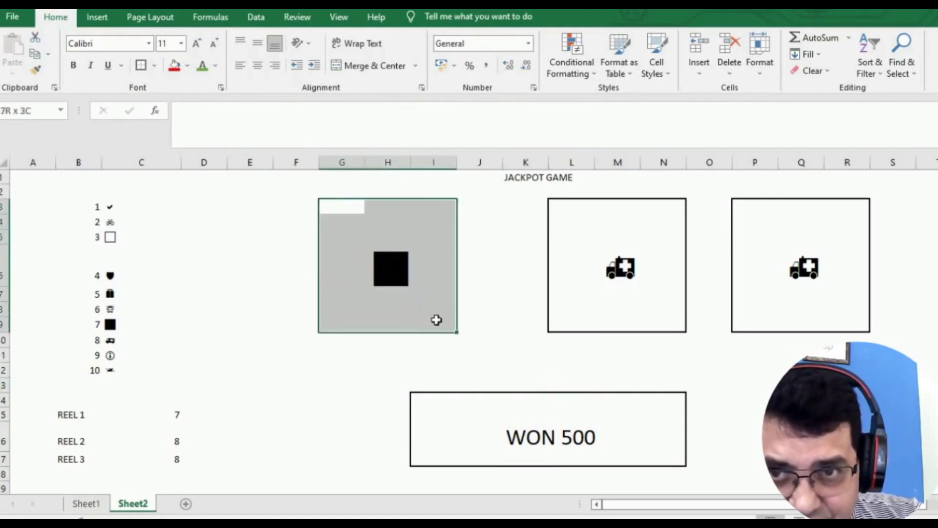
{"action": "left_click", "coordinate": [172, 68]}
{"action": "left_click_drag", "start_coordinate": [569, 207], "coordinate": [663, 326]}
{"action": "left_click", "coordinate": [172, 68]}
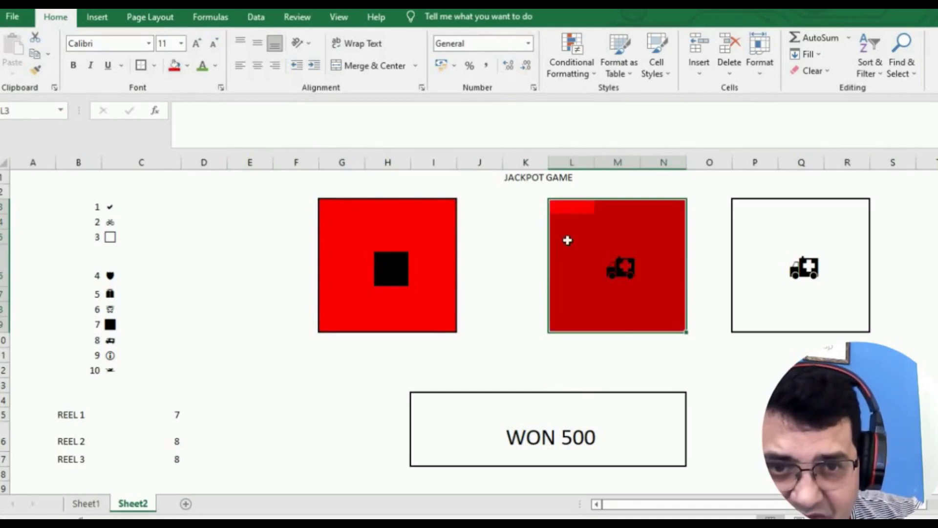
{"action": "left_click_drag", "start_coordinate": [740, 212], "coordinate": [853, 319]}
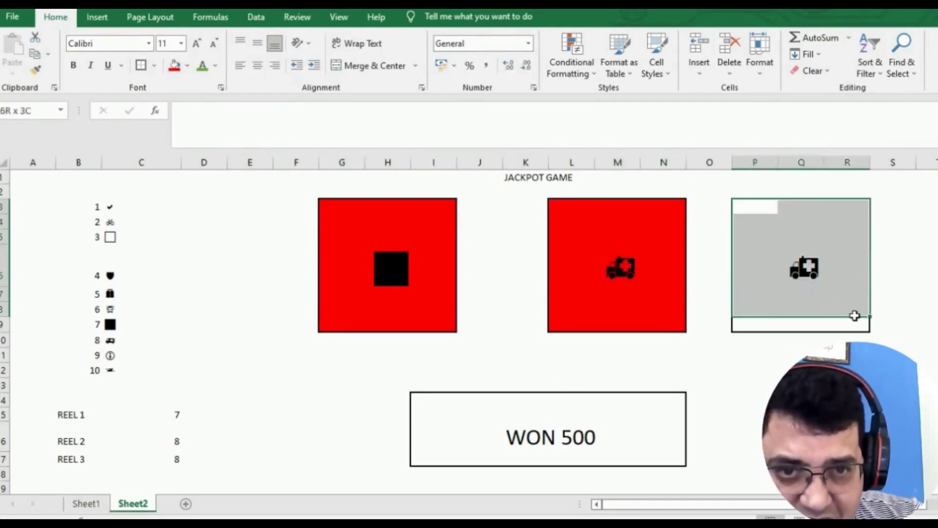
{"action": "left_click", "coordinate": [177, 69]}
{"action": "left_click", "coordinate": [204, 307]}
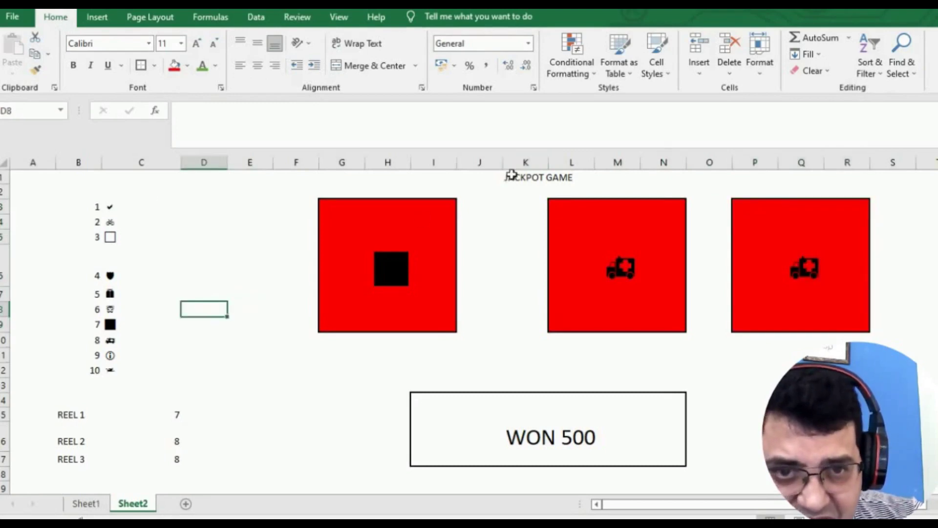
{"action": "left_click_drag", "start_coordinate": [511, 177], "coordinate": [567, 173]}
Enlarge the JACKPOT GAME title three sizes to 18 and make K1:N1 bold
{"action": "left_click", "coordinate": [197, 43]}
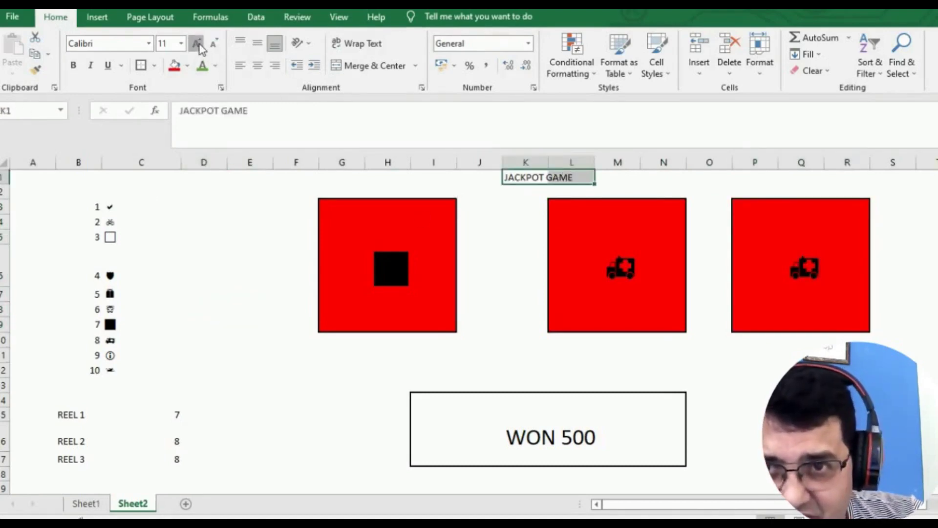
{"action": "left_click", "coordinate": [197, 44]}
{"action": "left_click", "coordinate": [198, 43]}
{"action": "left_click", "coordinate": [459, 243]}
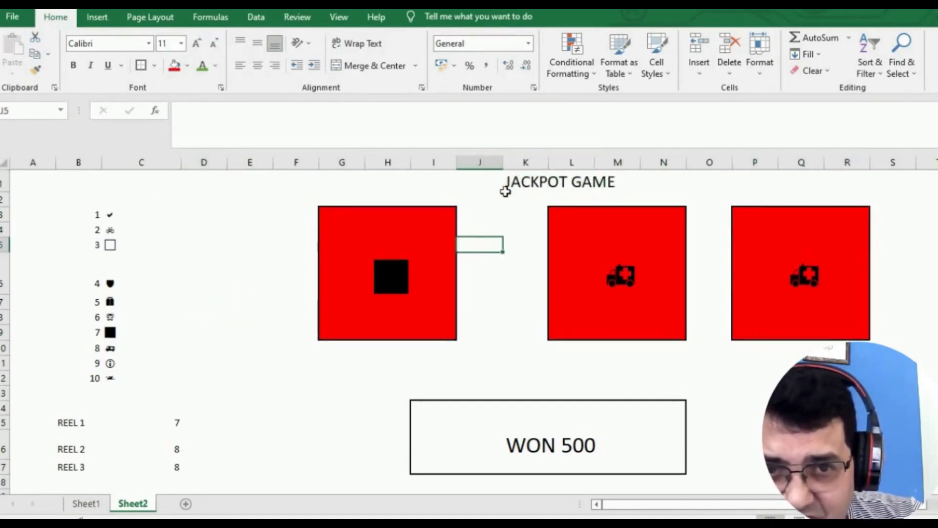
{"action": "left_click_drag", "start_coordinate": [507, 186], "coordinate": [648, 180]}
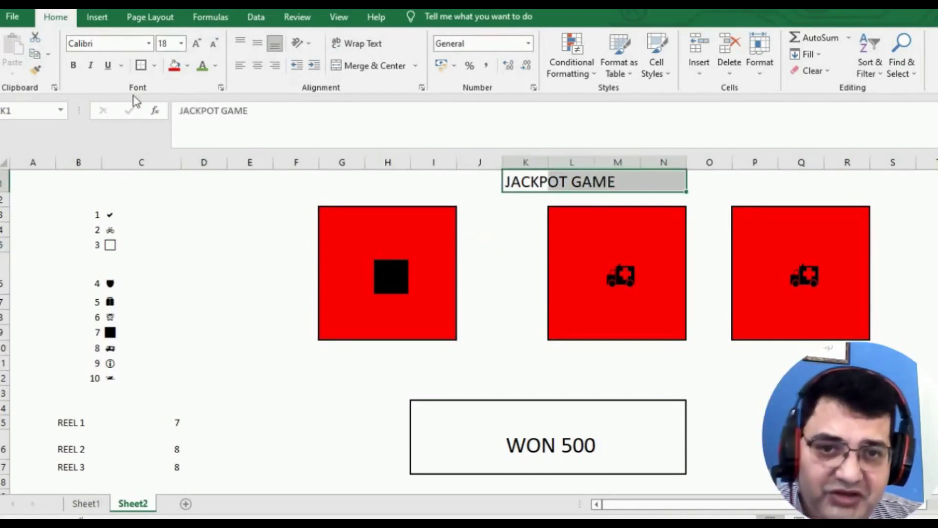
{"action": "left_click", "coordinate": [74, 66]}
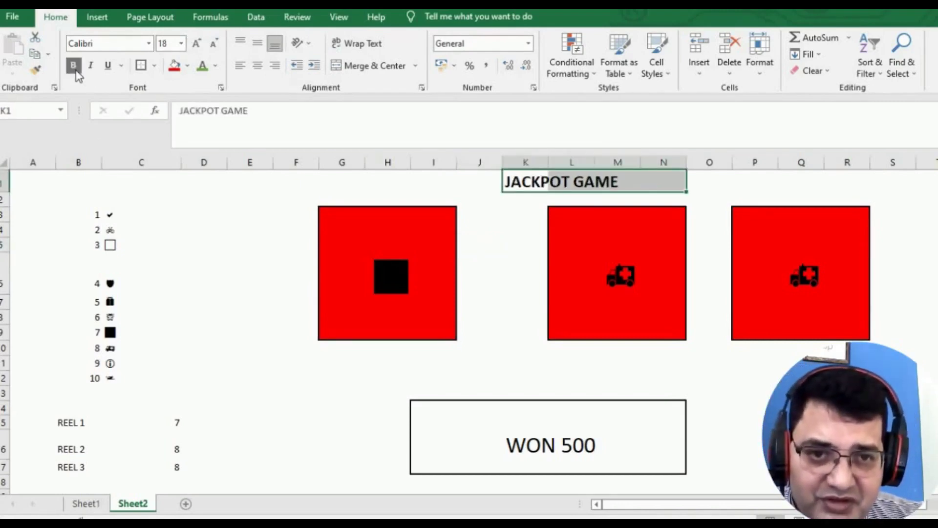
Give the K1:N1 title cells a yellow fill, replacing an initial red fill
{"action": "left_click", "coordinate": [175, 67]}
{"action": "left_click", "coordinate": [532, 350]}
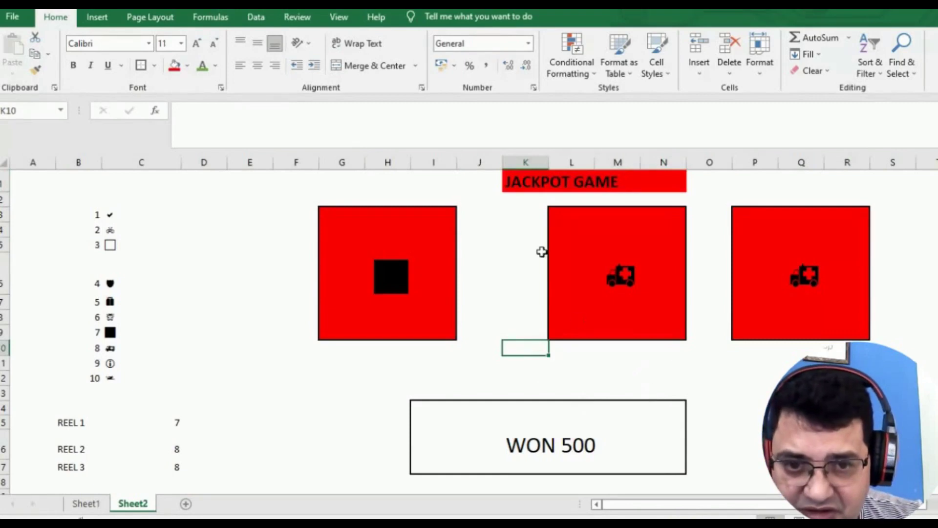
{"action": "left_click_drag", "start_coordinate": [510, 193], "coordinate": [651, 184]}
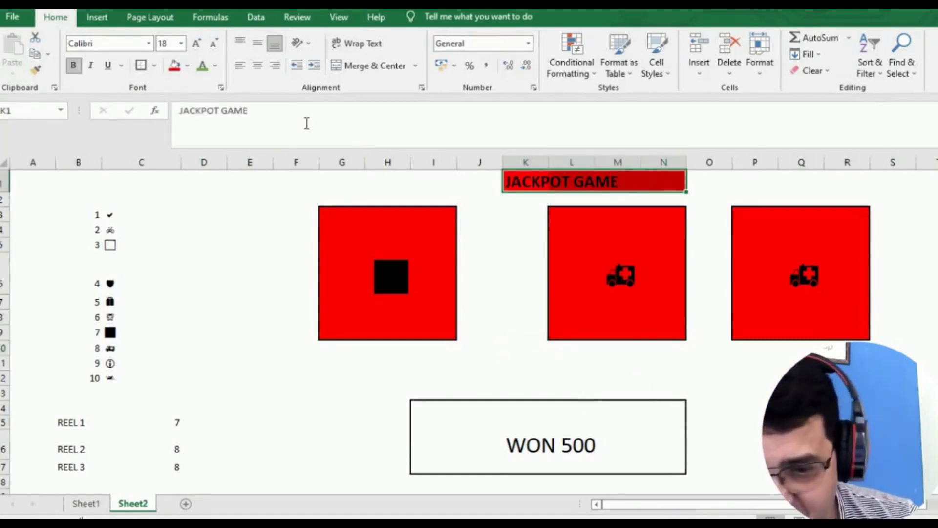
{"action": "left_click", "coordinate": [188, 67]}
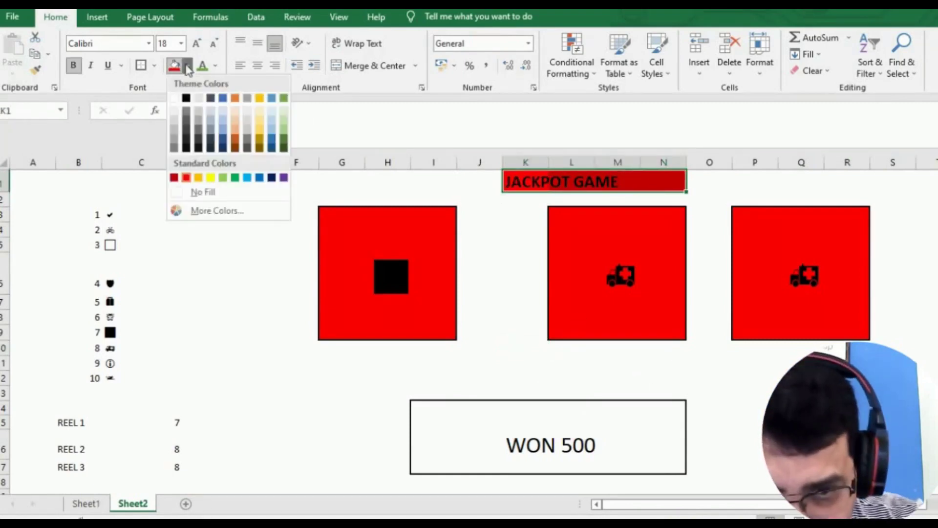
{"action": "left_click", "coordinate": [209, 180]}
{"action": "left_click", "coordinate": [295, 405]}
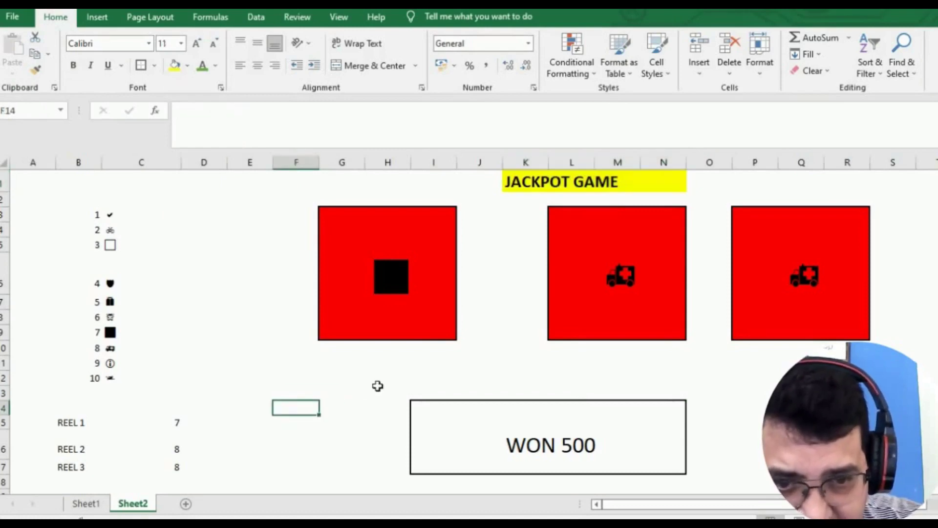